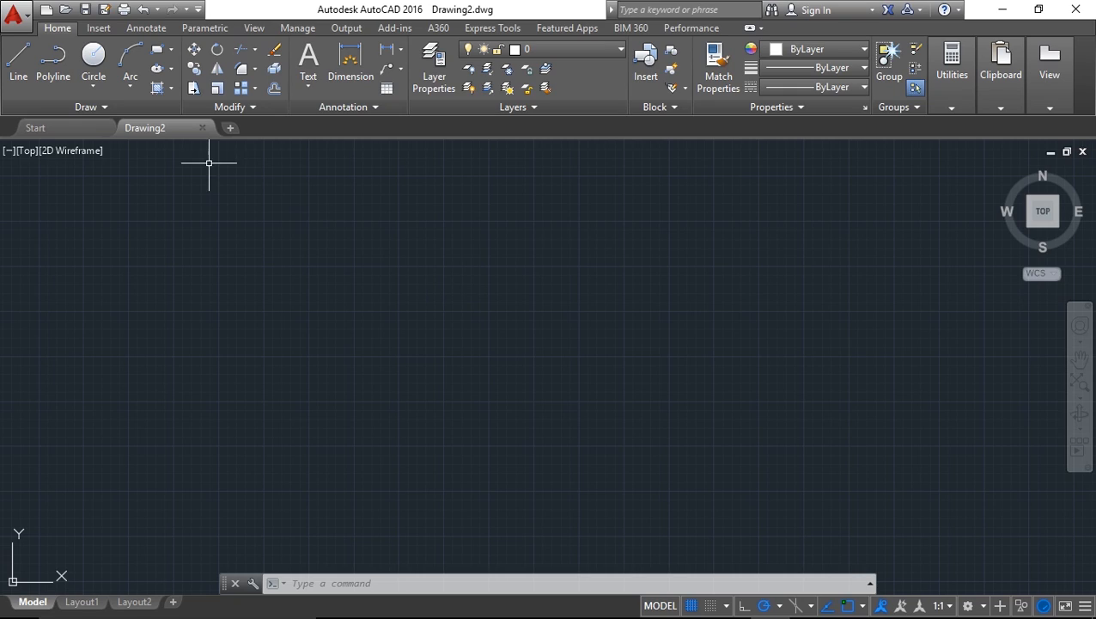
left_click(100, 95)
left_click(107, 92)
left_click(123, 110)
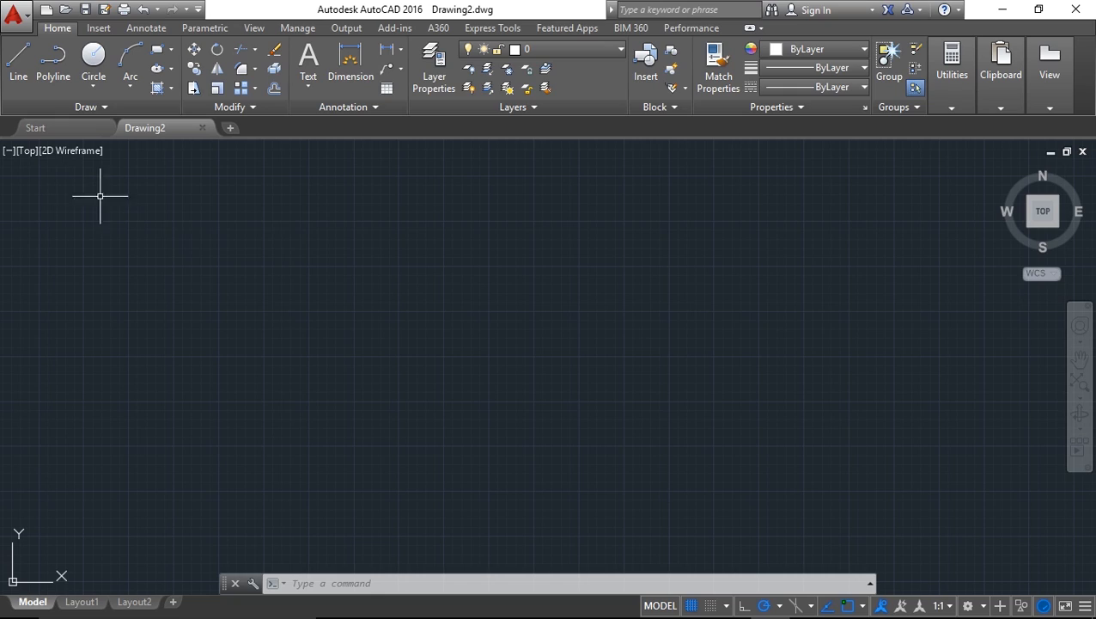
left_click(18, 61)
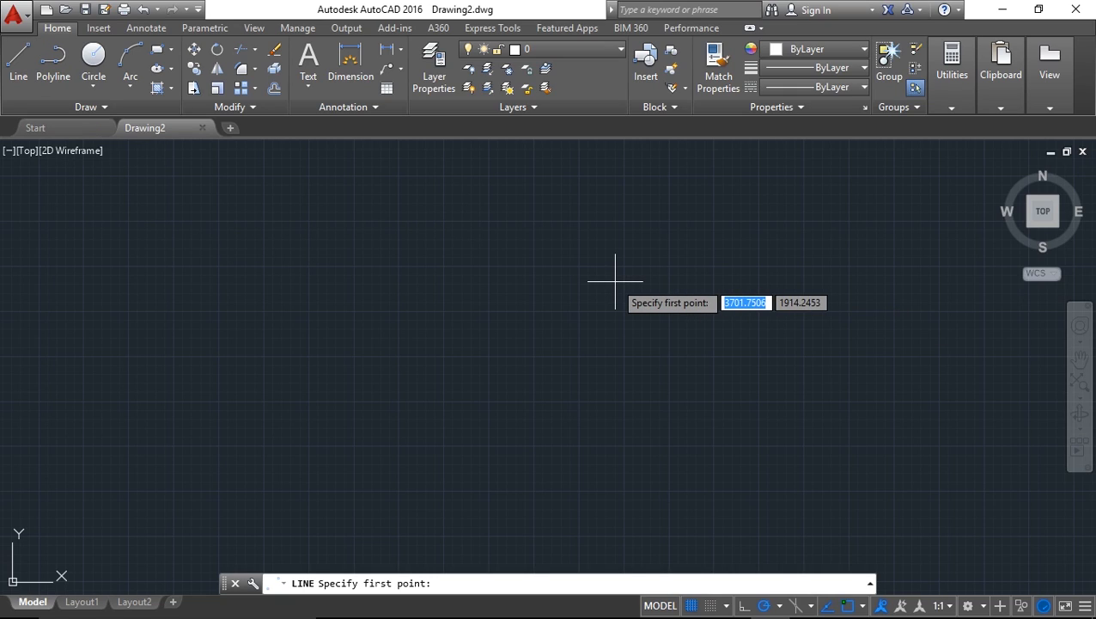
key("Escape")
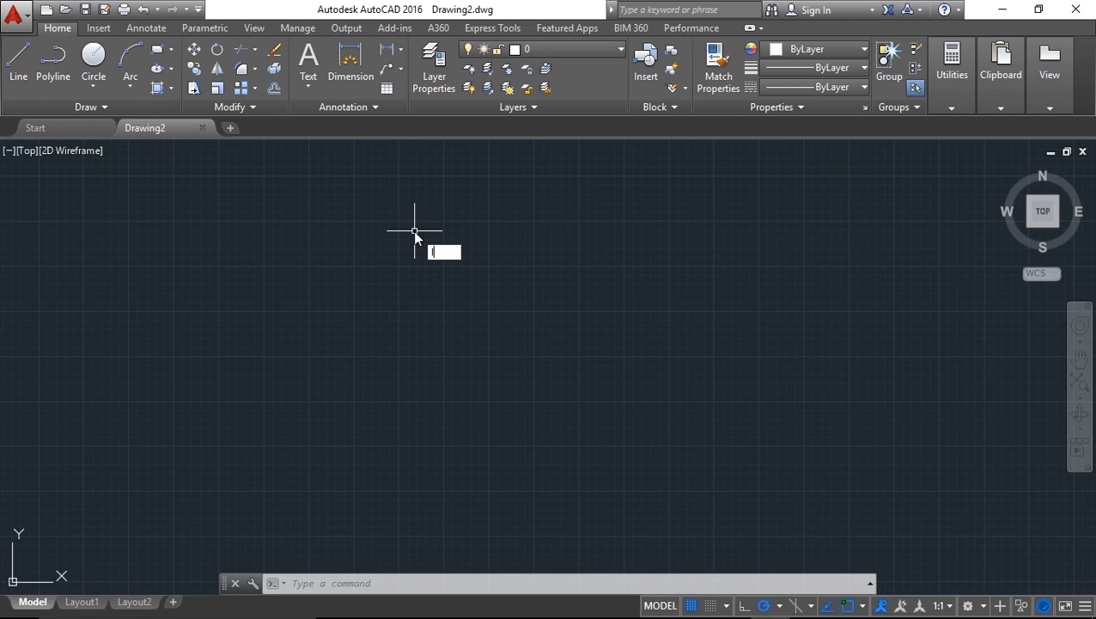
key("Return")
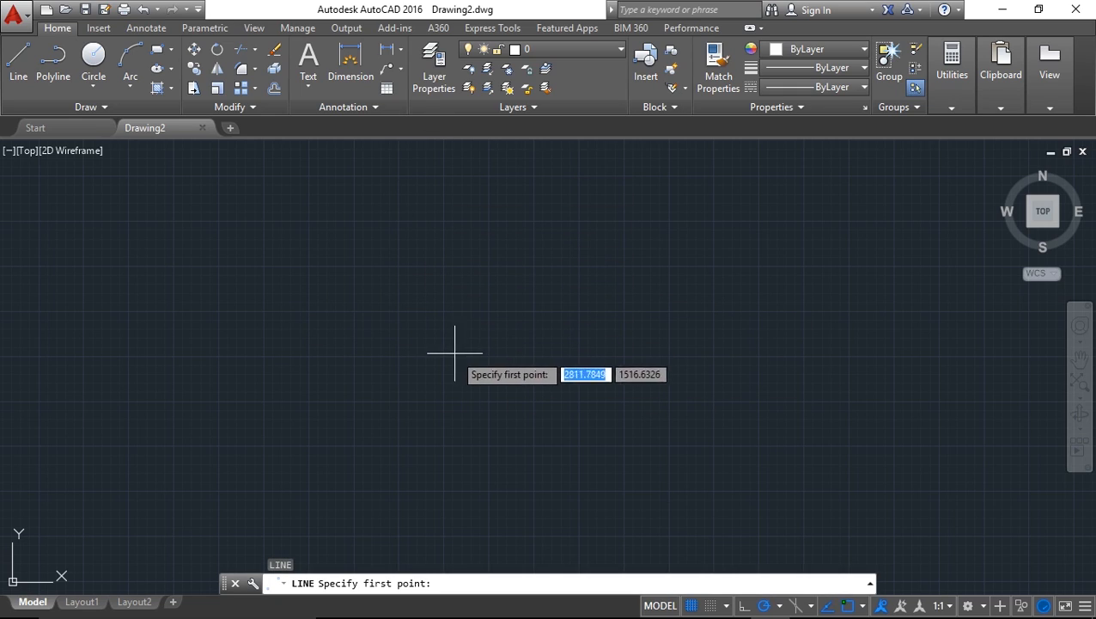
key("Escape")
- Start a line in the empty drawing, turn Ortho on, and draw a long horizontal first segment to the right
key("Return")
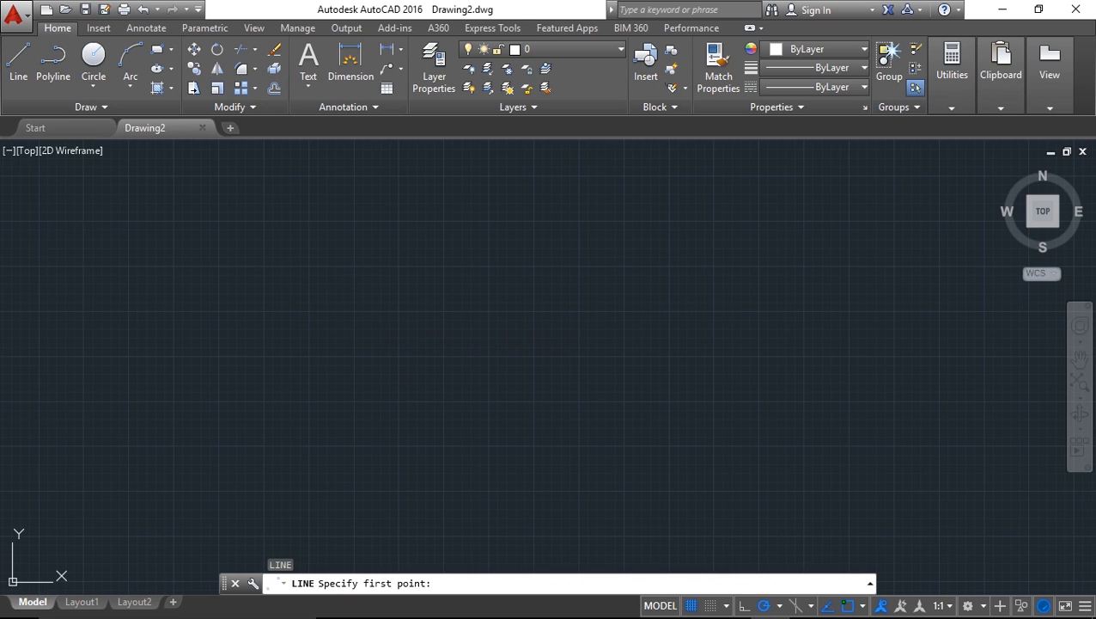
left_click(354, 312)
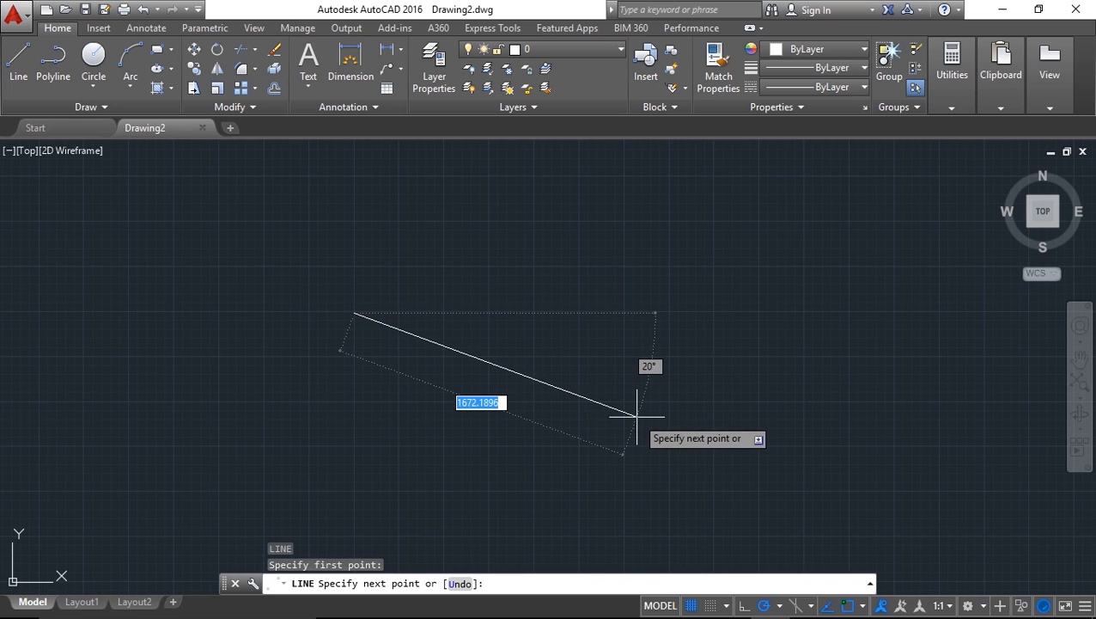
key("F8")
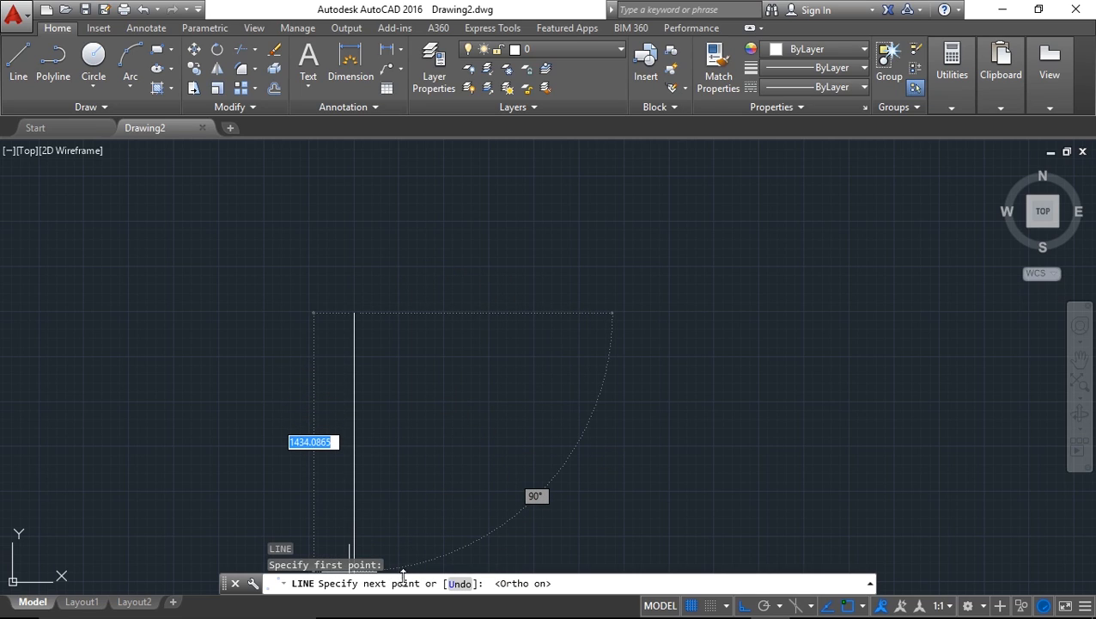
left_click(649, 311)
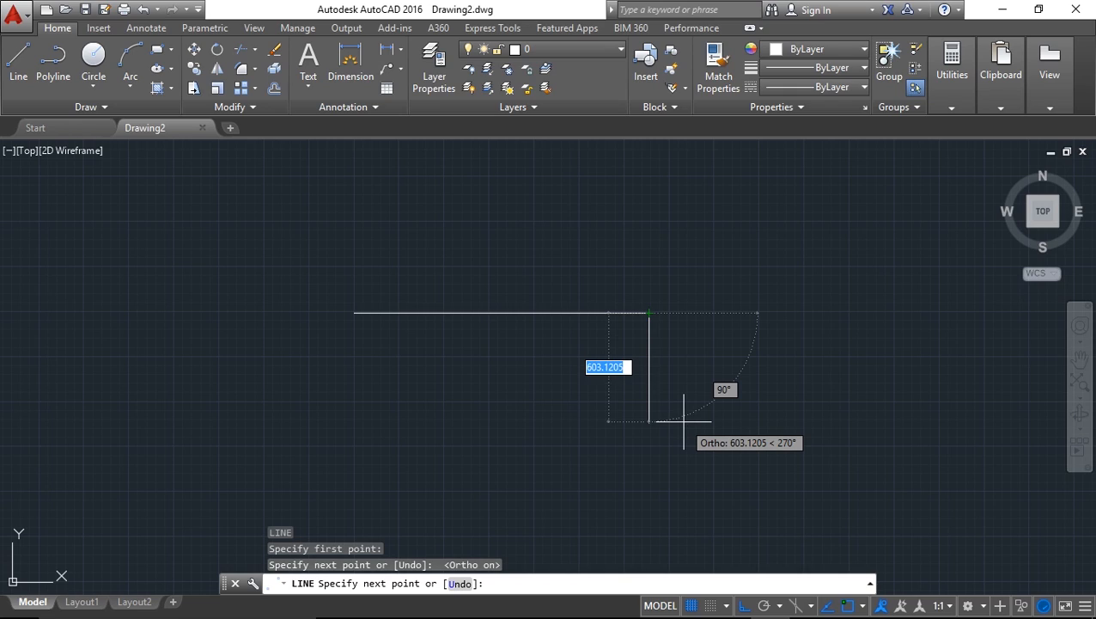
- Continue the outline 100 down, 500 right and 250 up, with a horizontal segment back to directly above the start point
type("100")
key("Return")
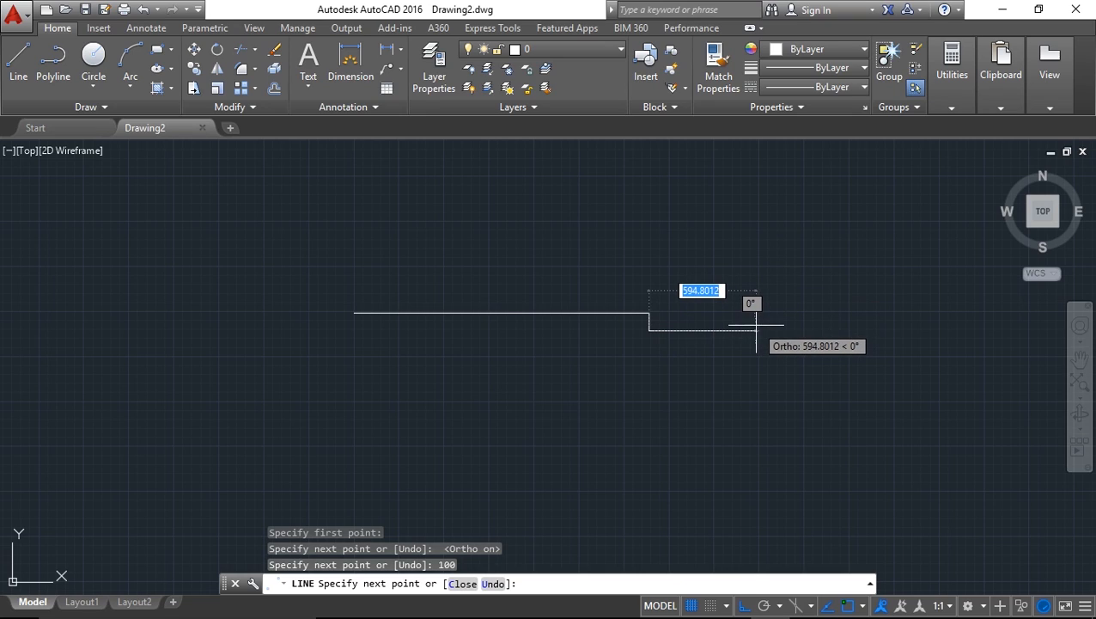
type("500")
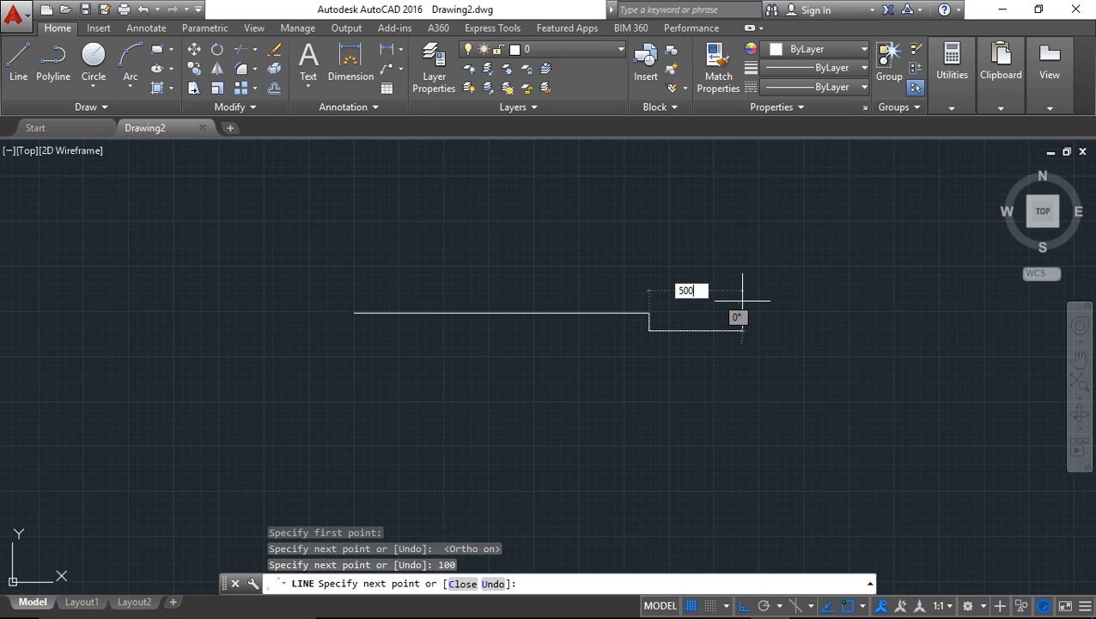
key("Return")
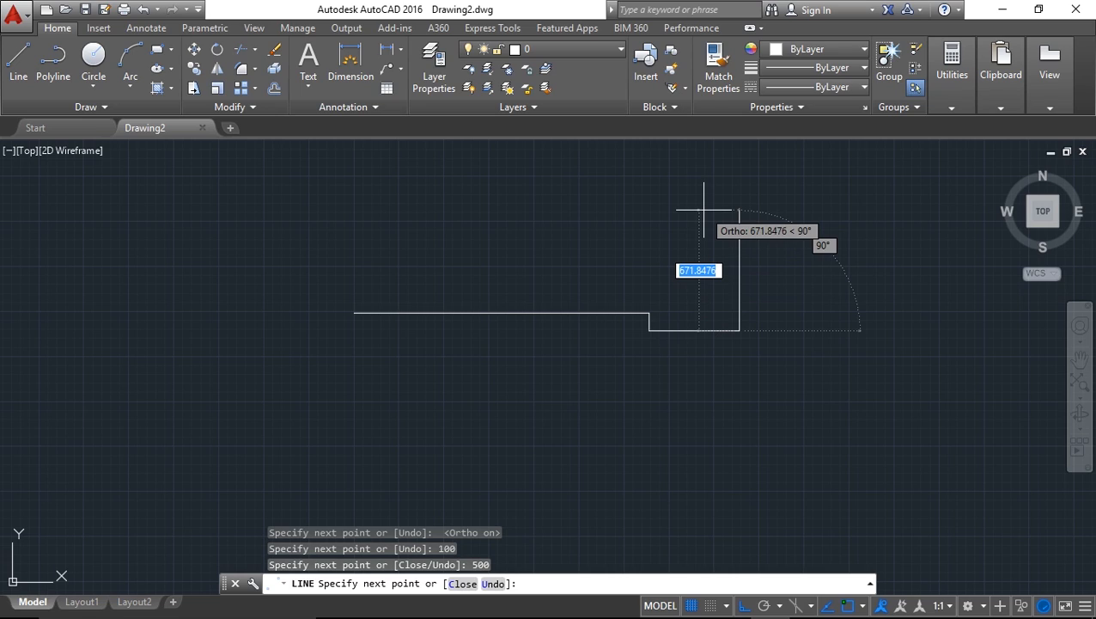
type("250")
key("Return")
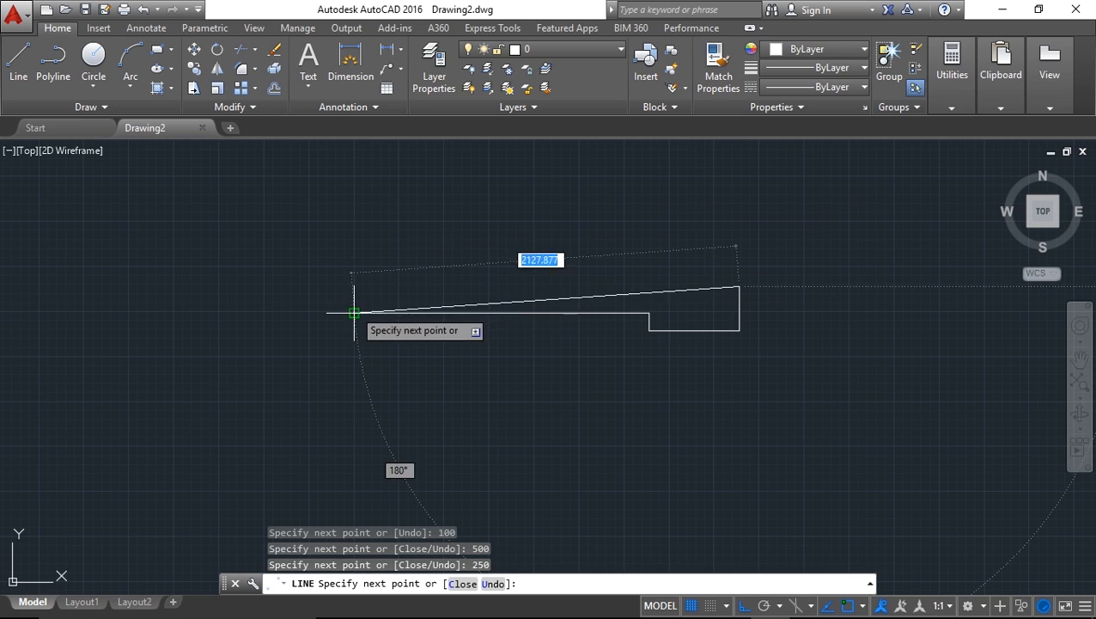
left_click(356, 287)
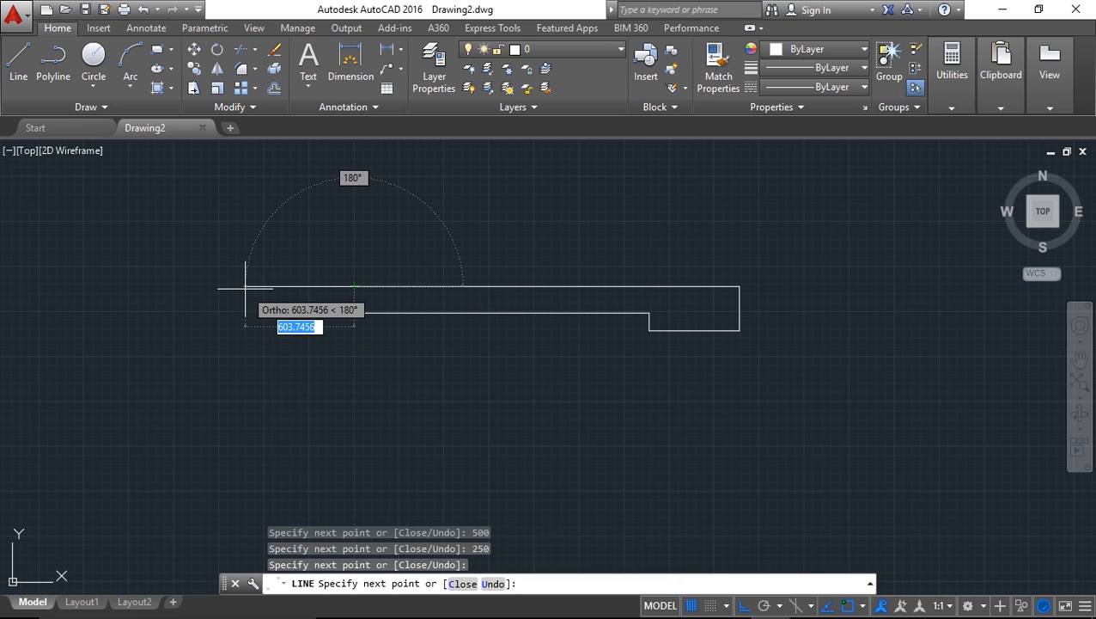
- Finish the stepped outline with the Line command's Close option
scroll(351, 318, "up", 4)
scroll(349, 317, "up", 2)
scroll(348, 194, "down", 1)
scroll(362, 282, "down", 4)
middle_click_drag(355, 271, 314, 331)
scroll(314, 331, "up", 4)
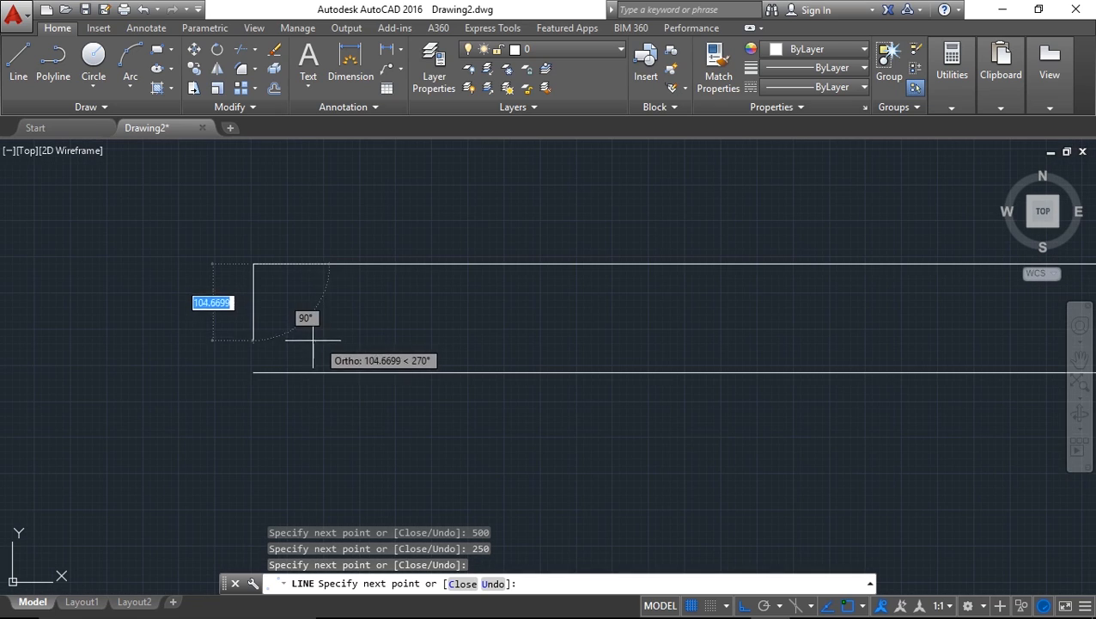
scroll(253, 372, "down", 2)
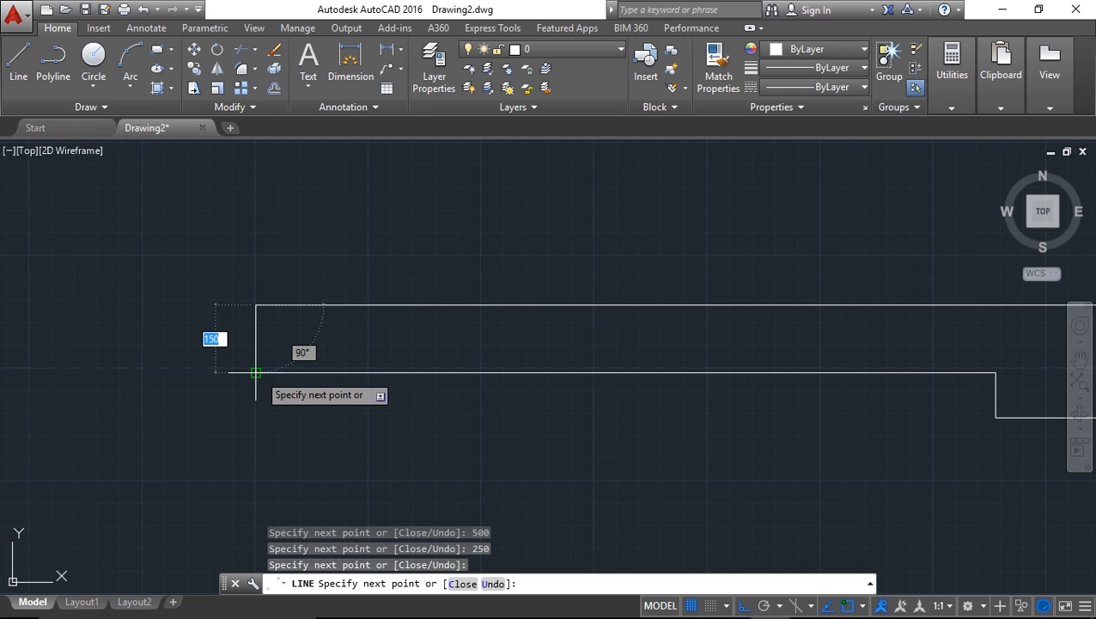
type("150")
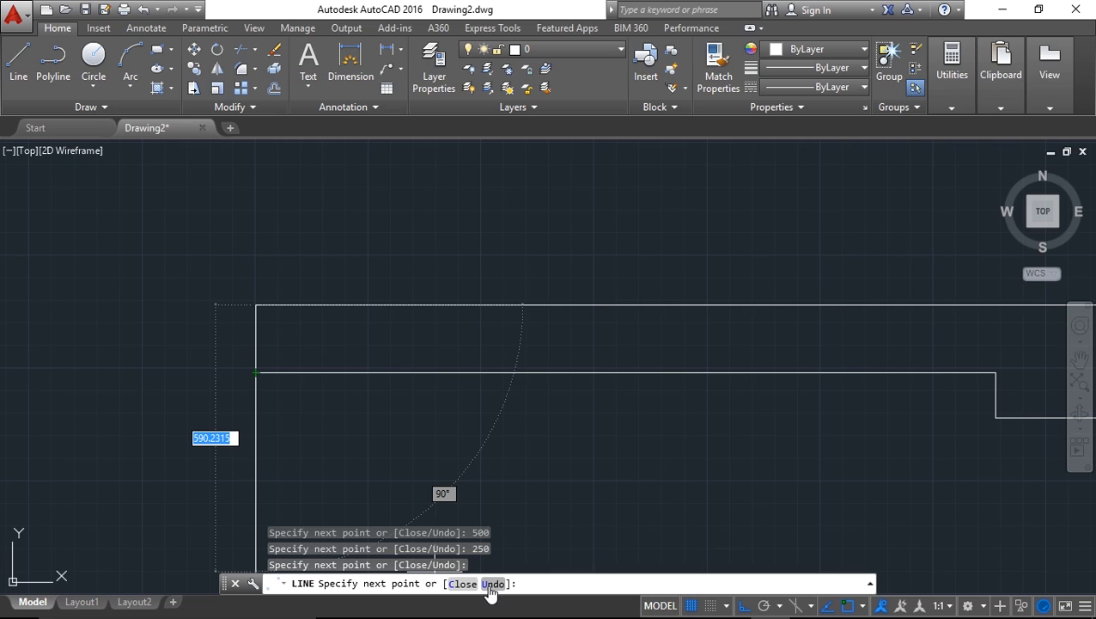
scroll(335, 316, "down", 2)
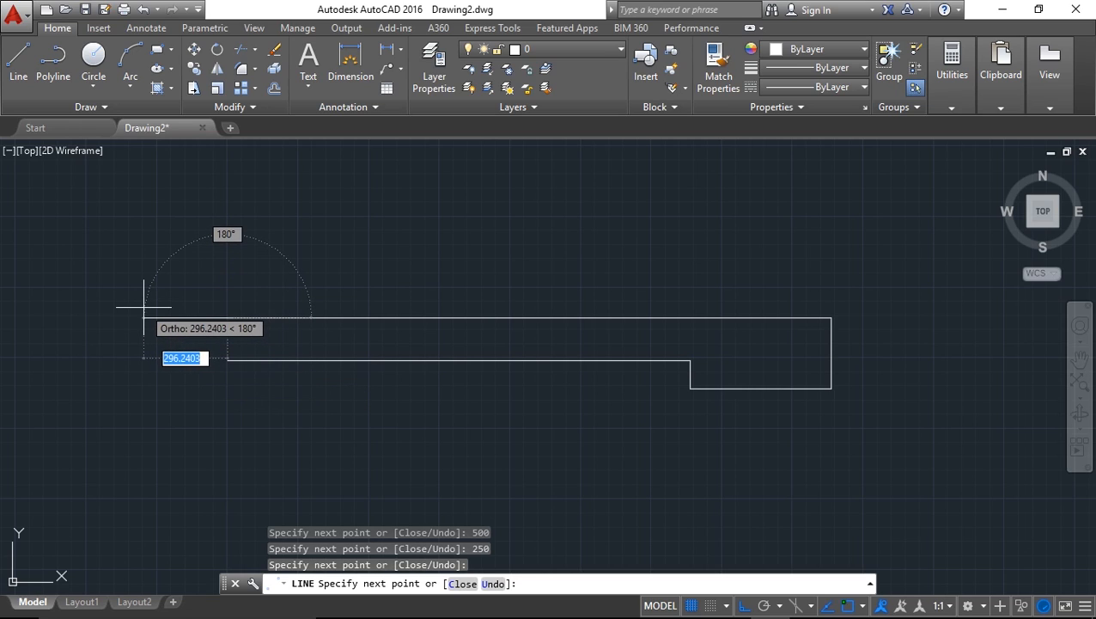
scroll(166, 335, "up", 3)
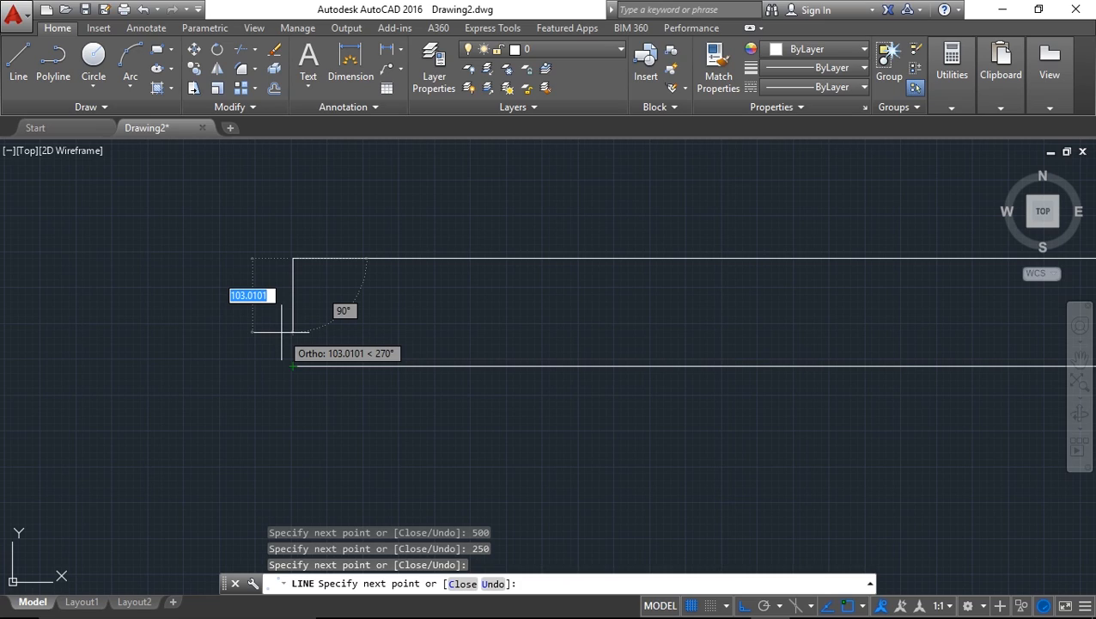
type("c")
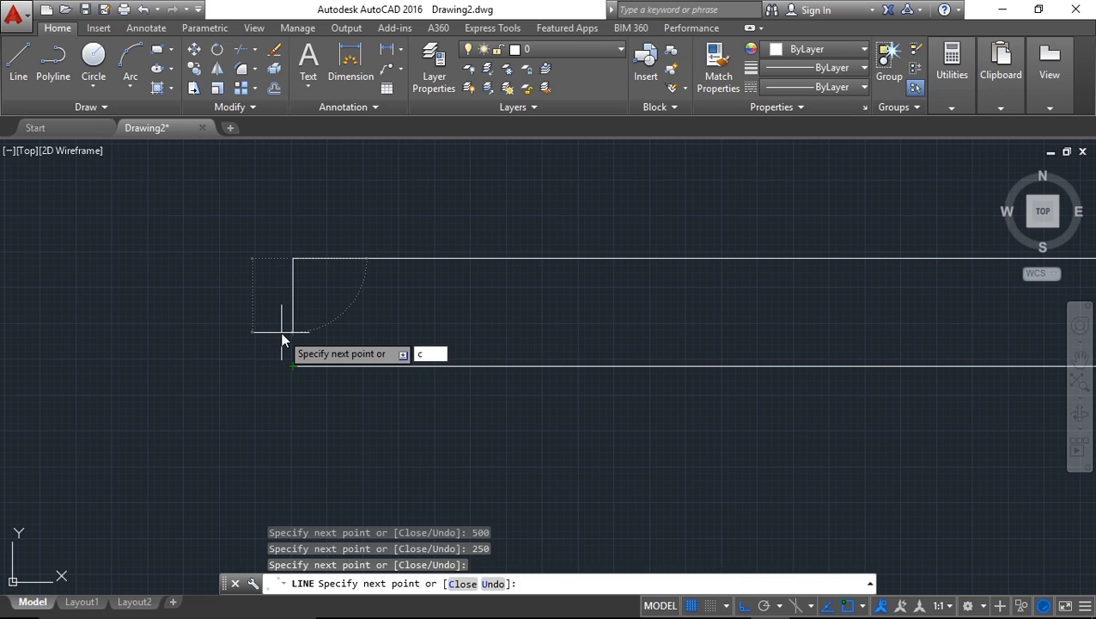
key("Return")
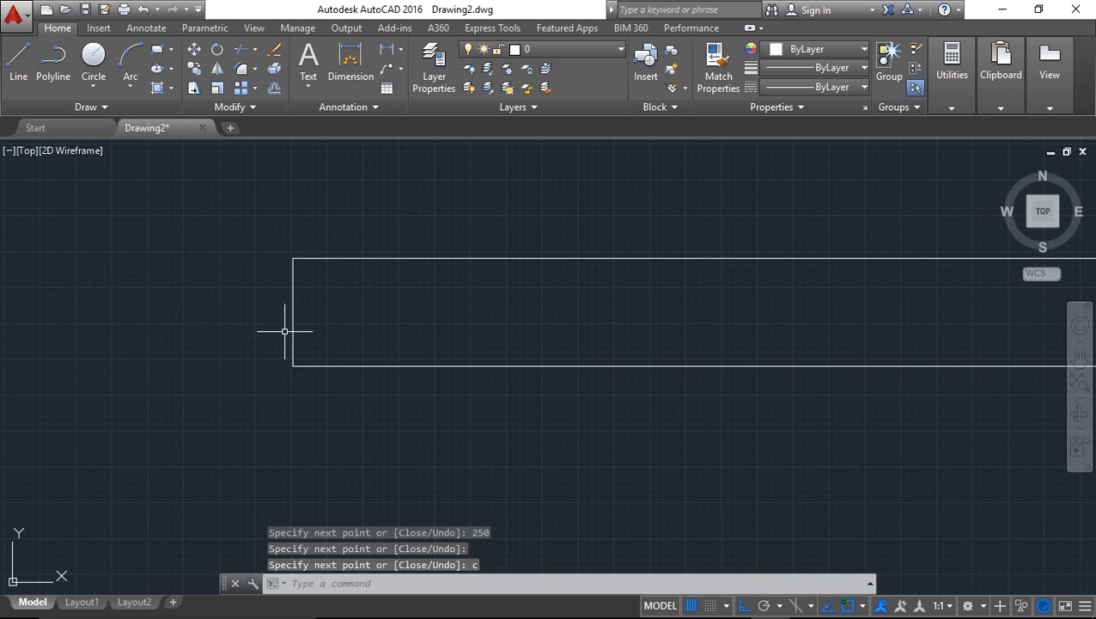
- Start a second line outline below the first one with a horizontal base segment, undoing any stray segment
scroll(574, 317, "down", 8)
middle_click_drag(575, 317, 332, 344)
scroll(451, 332, "up", 6)
scroll(332, 343, "down", 6)
middle_click_drag(405, 337, 390, 331)
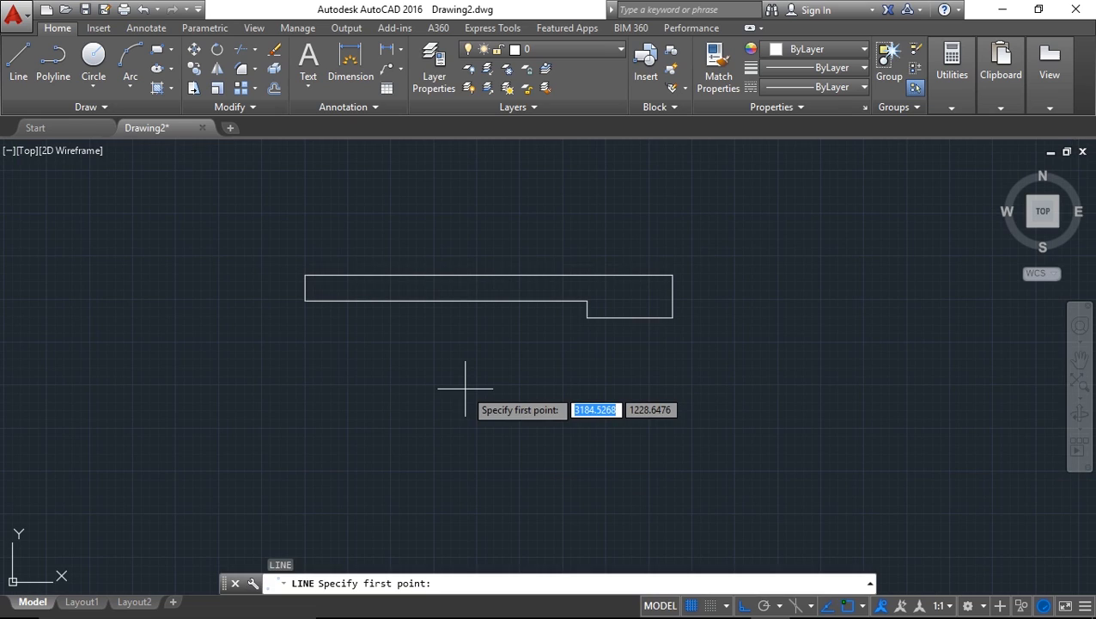
left_click(321, 477)
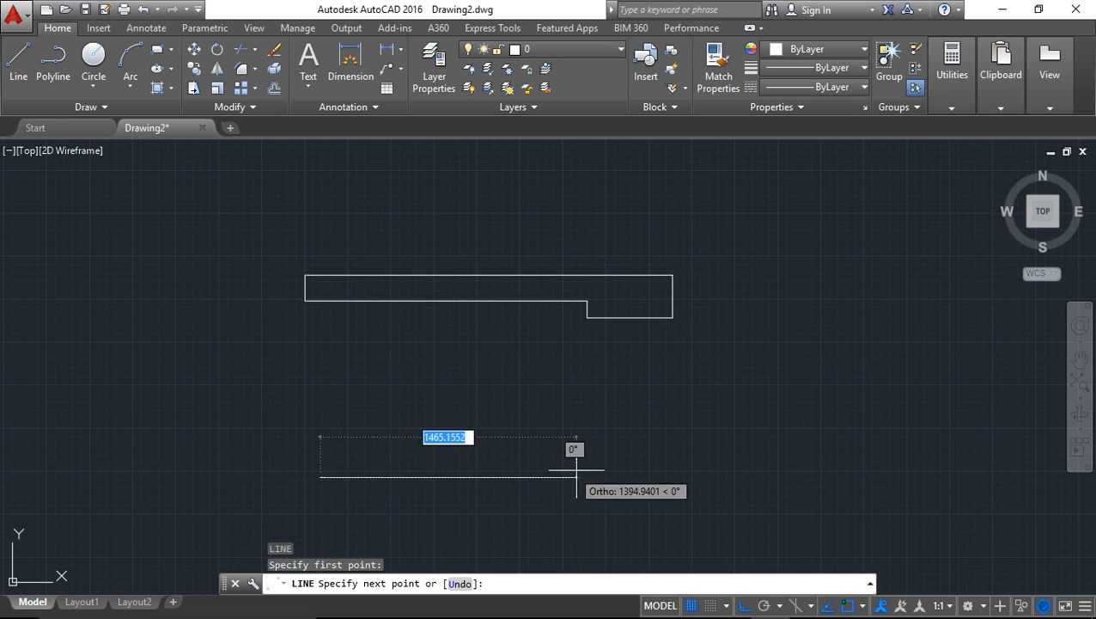
left_click(581, 465)
left_click(497, 394)
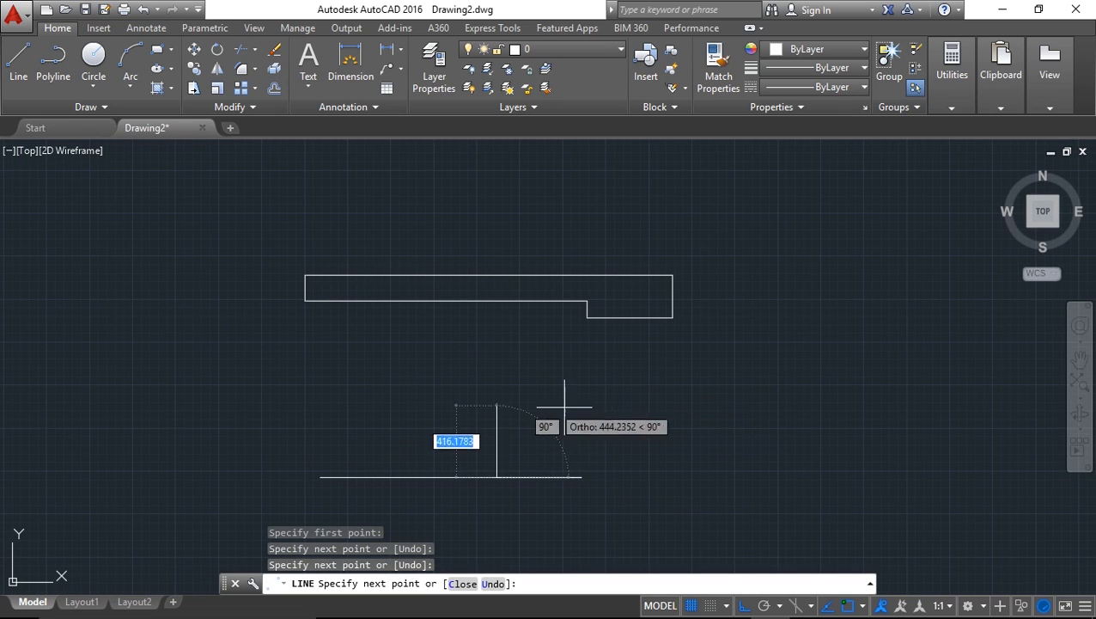
key("ctrl+z")
- Continue the second outline with freehand orthogonal segments going up, left, down, left, up and left
left_click(582, 374)
left_click(460, 374)
left_click(459, 440)
scroll(357, 436, "up", 2)
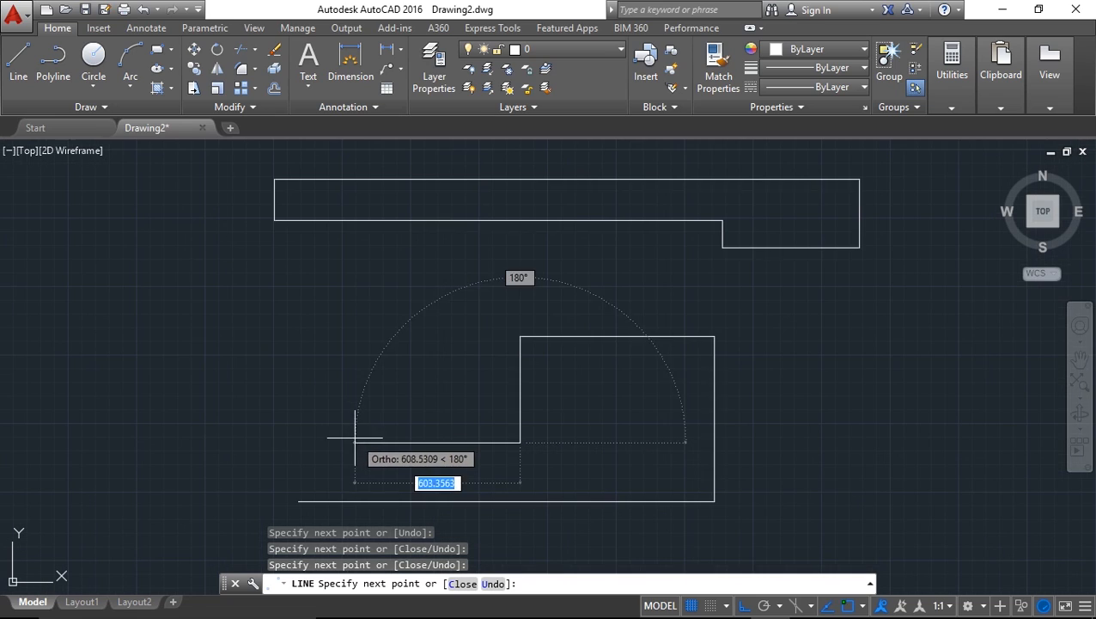
left_click(392, 441)
left_click(389, 280)
middle_click_drag(54, 312, 274, 343)
- Extend the second outline's upper edge farther left twice, undoing the extra segment each time within the Line command
left_click(209, 336)
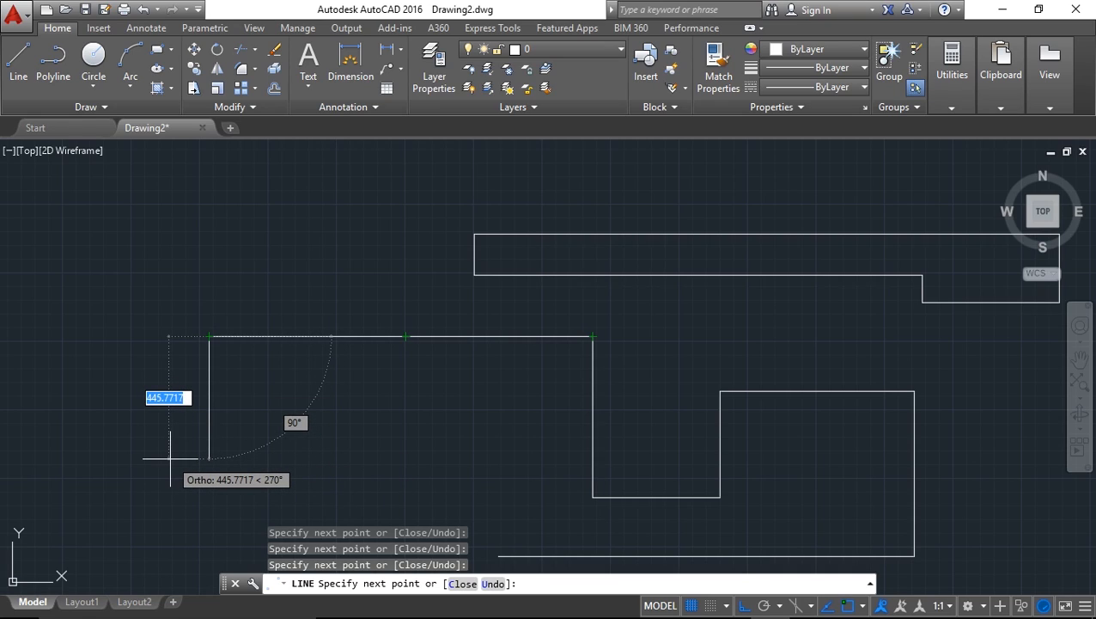
type("u")
key("Return")
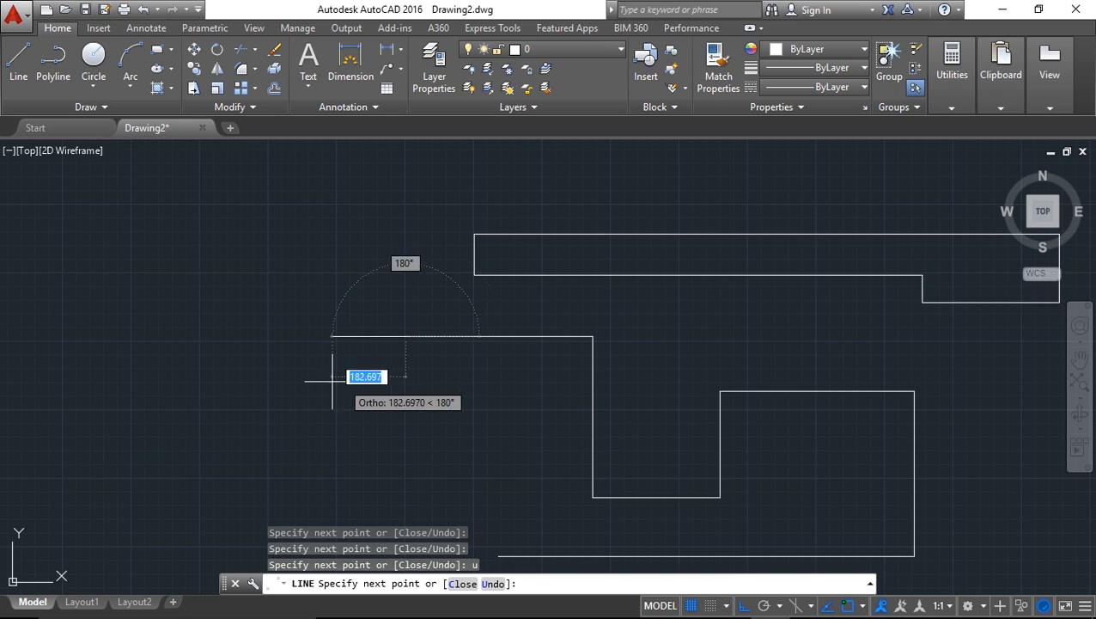
left_click(124, 344)
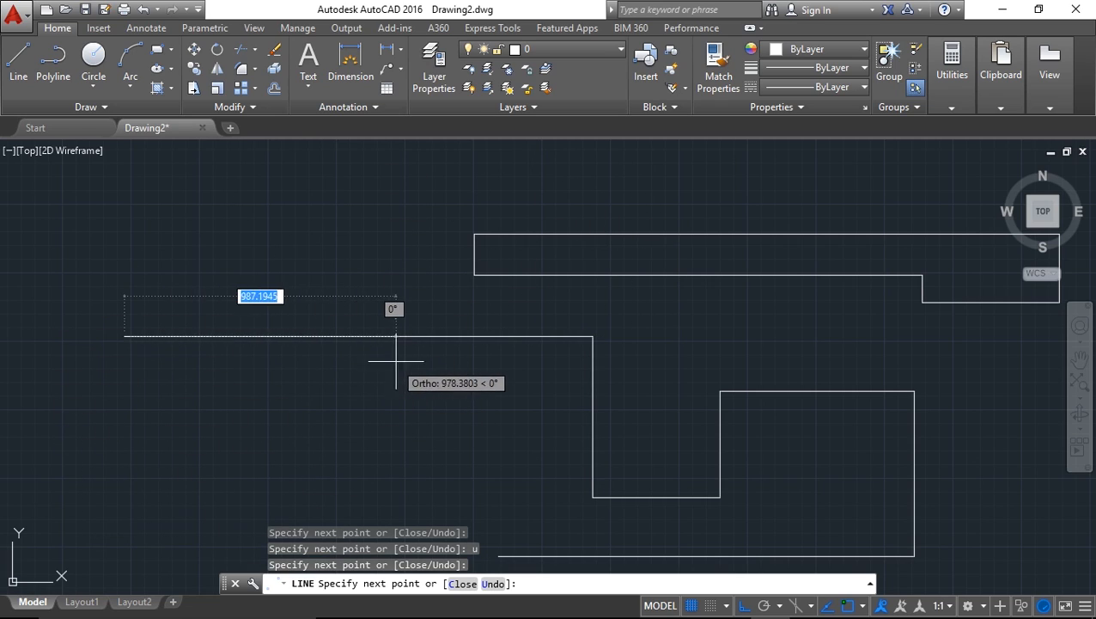
key("ctrl+z")
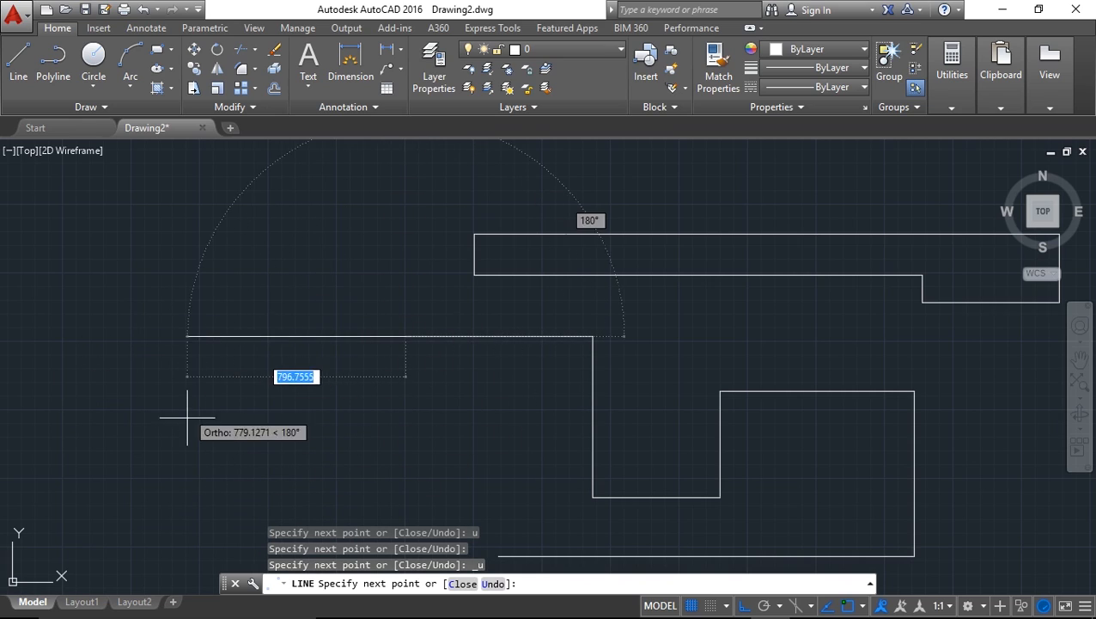
- Draw a segment down and one to the right, join it diagonally to the base line's start point, and end the line
middle_click_drag(444, 350, 325, 331)
scroll(324, 330, "down", 2)
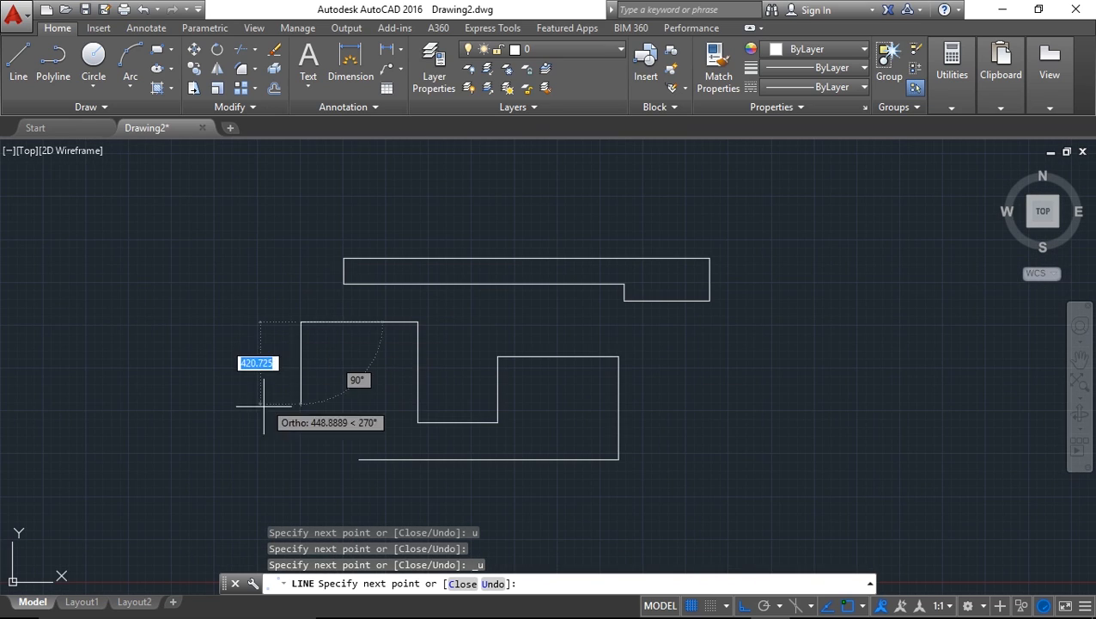
left_click(301, 428)
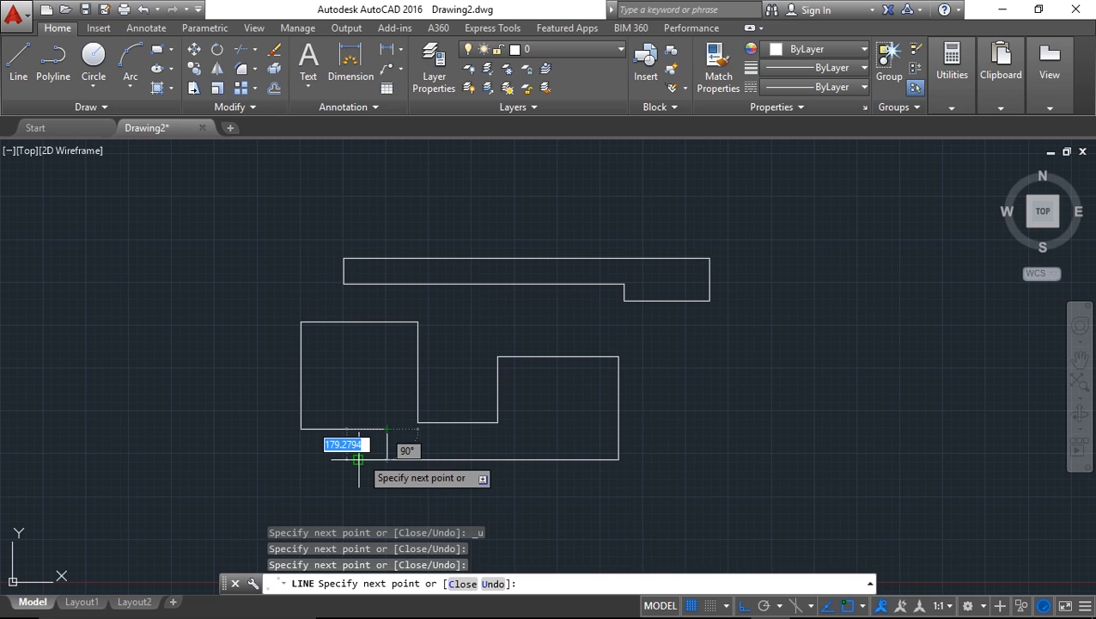
left_click(383, 428)
left_click(358, 458)
key("Escape")
- Examine the diagonal closing segment of the second outline and how it meets its neighbouring lines
scroll(378, 426, "up", 2)
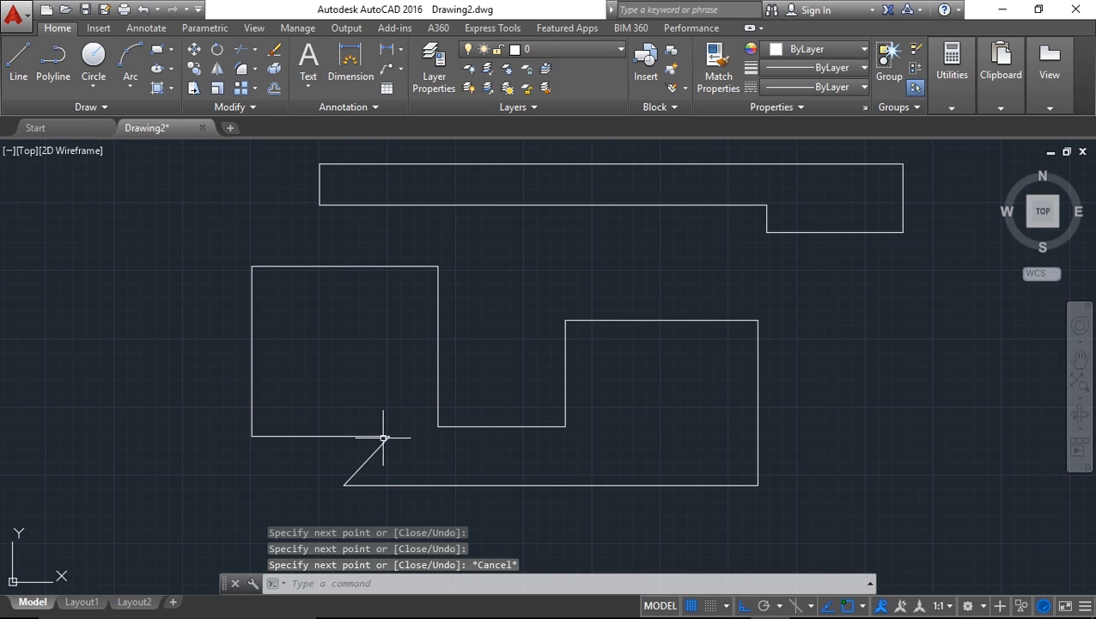
middle_click_drag(383, 436, 512, 267)
scroll(509, 243, "up", 4)
middle_click_drag(397, 367, 355, 399)
scroll(352, 391, "down", 2)
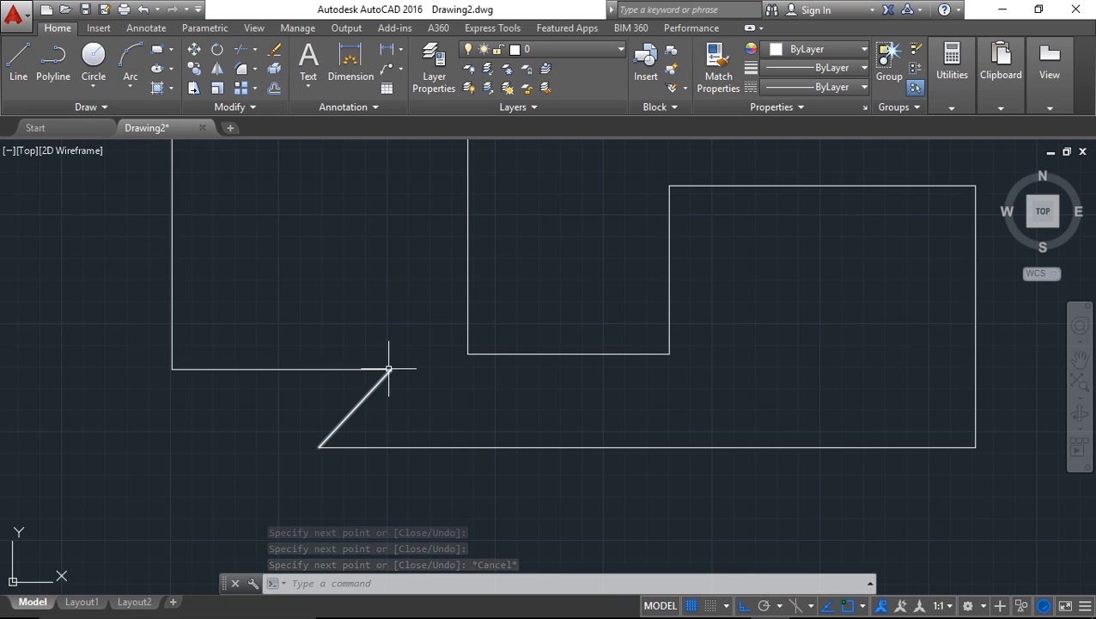
left_click(354, 409)
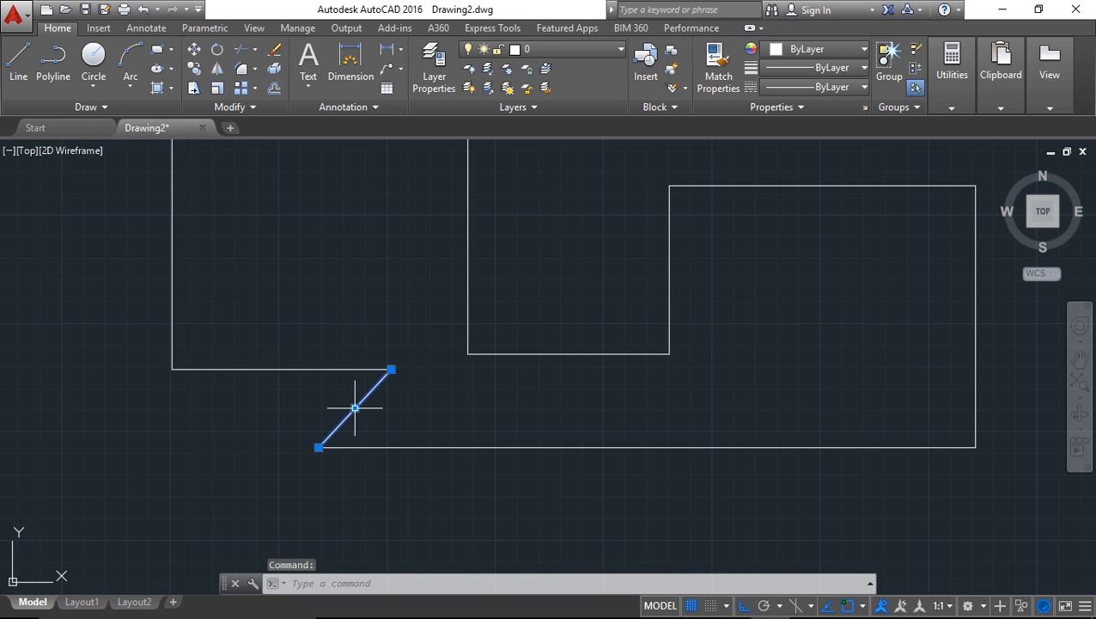
left_click(433, 393)
key("Escape")
key("Escape")
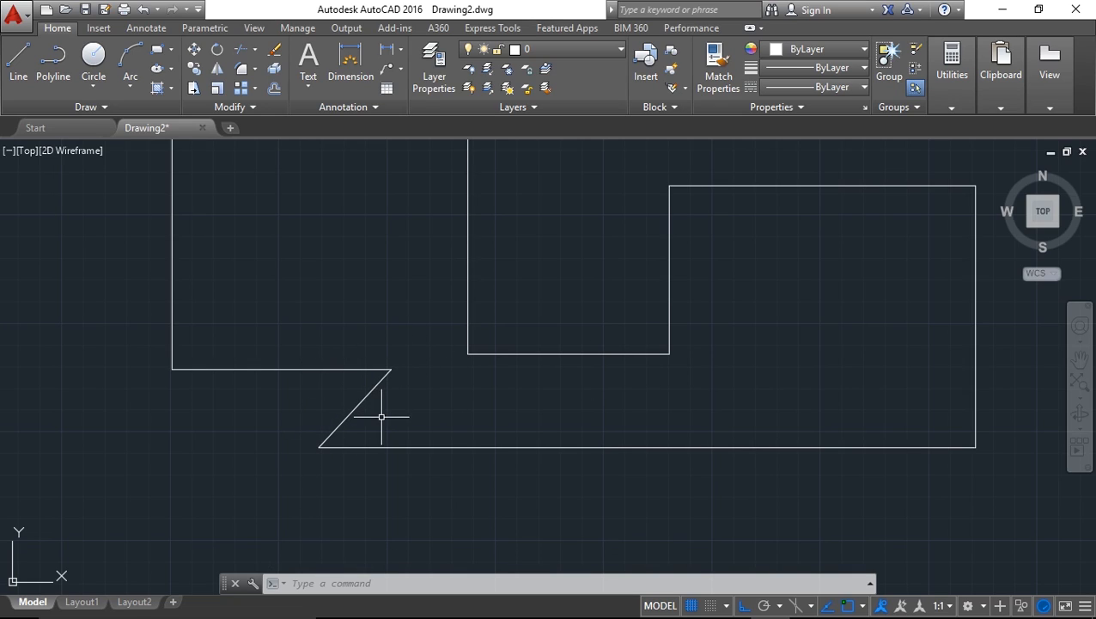
middle_click_drag(562, 419, 485, 478)
scroll(485, 479, "down", 2)
middle_click_drag(566, 447, 573, 445)
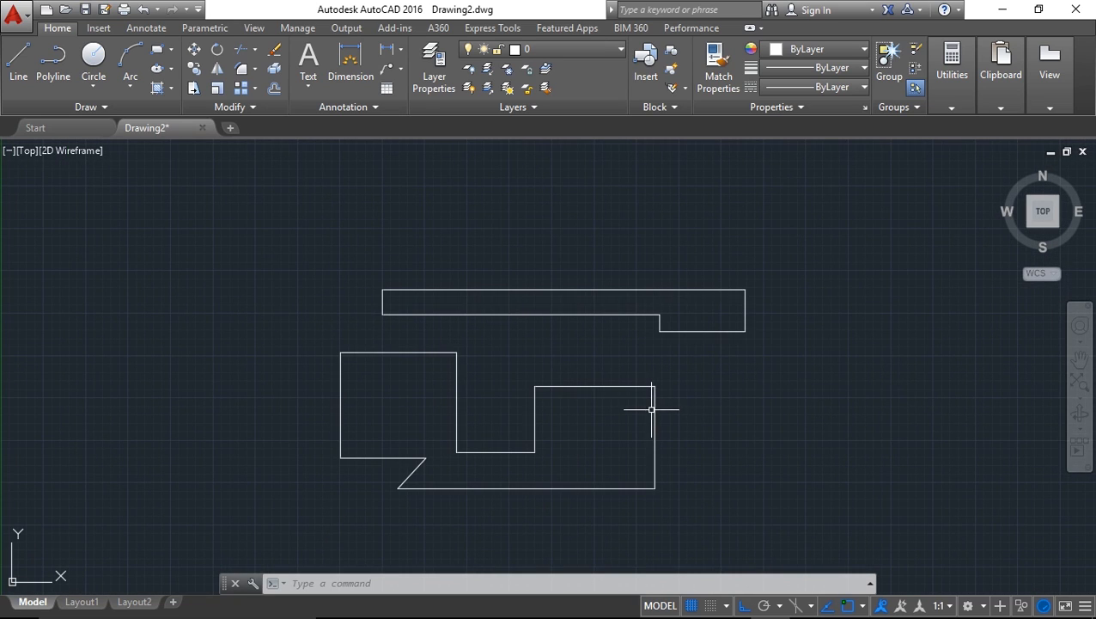
- Select both finished line outlines with one crossing window and erase them from the drawing
middle_click_drag(652, 410, 571, 404)
left_click(784, 512)
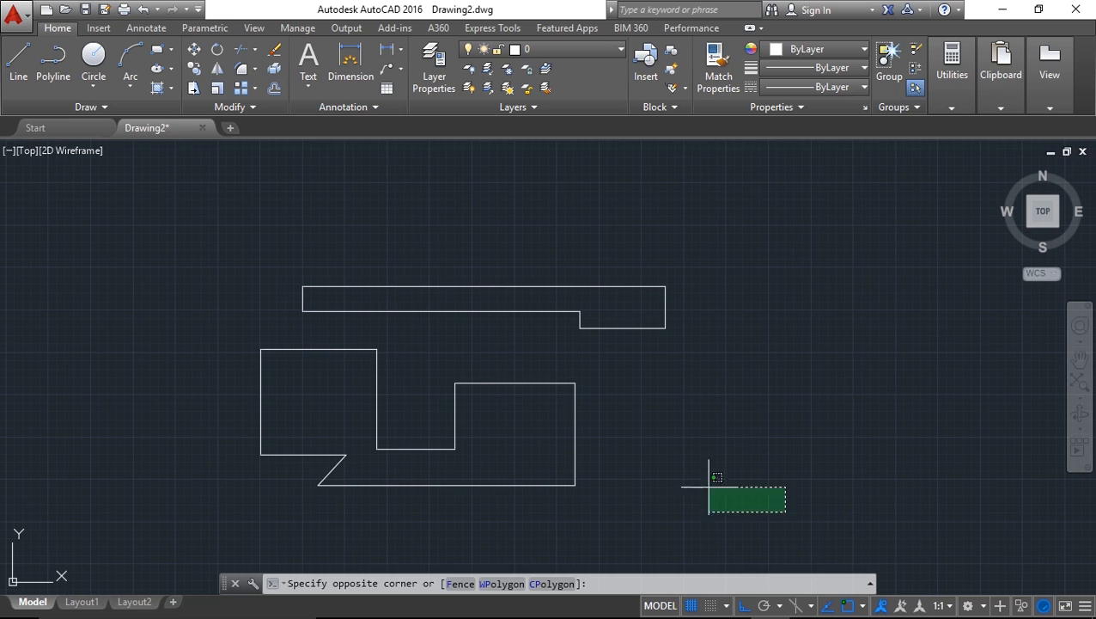
left_click(244, 231)
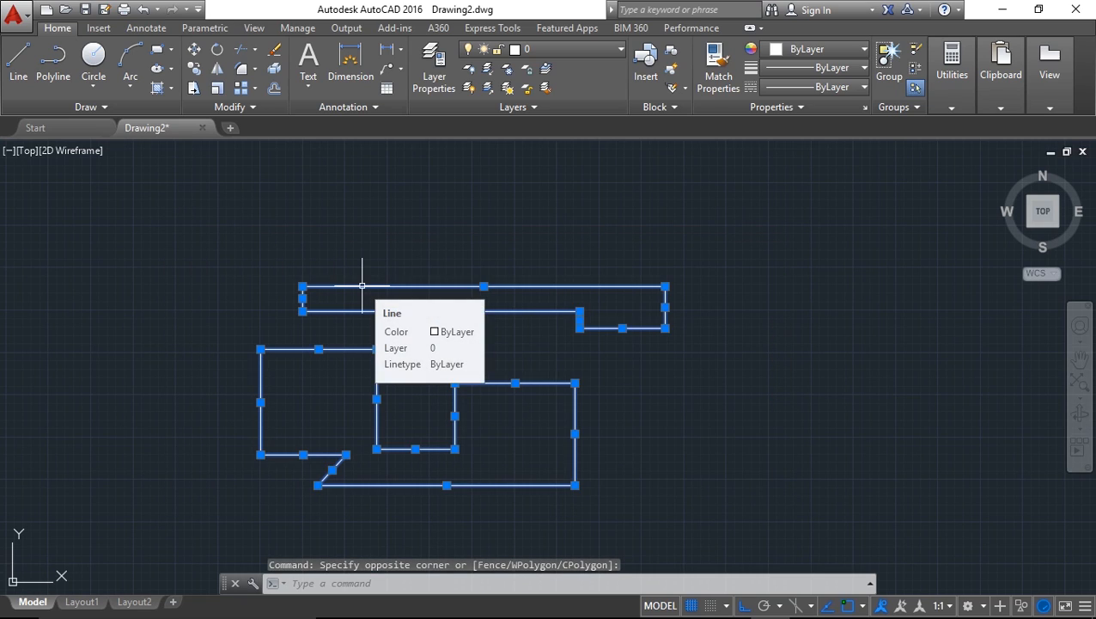
key("Delete")
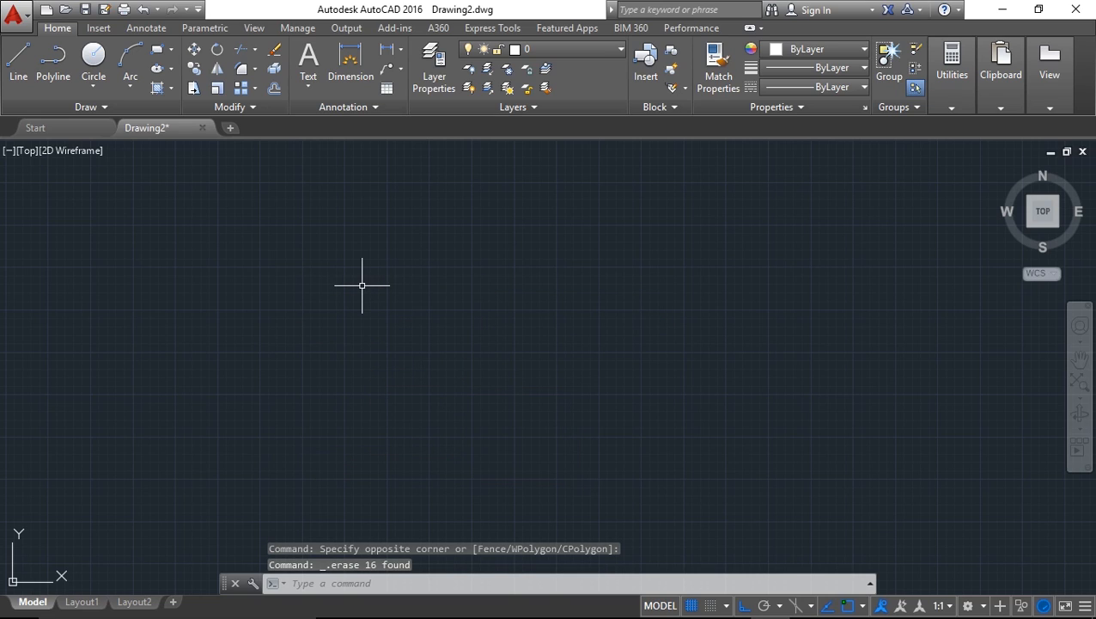
- Draw a freehand orthogonal polyline running right, down, right, up and back left, stopping the upper edge short of the start point
left_click(53, 62)
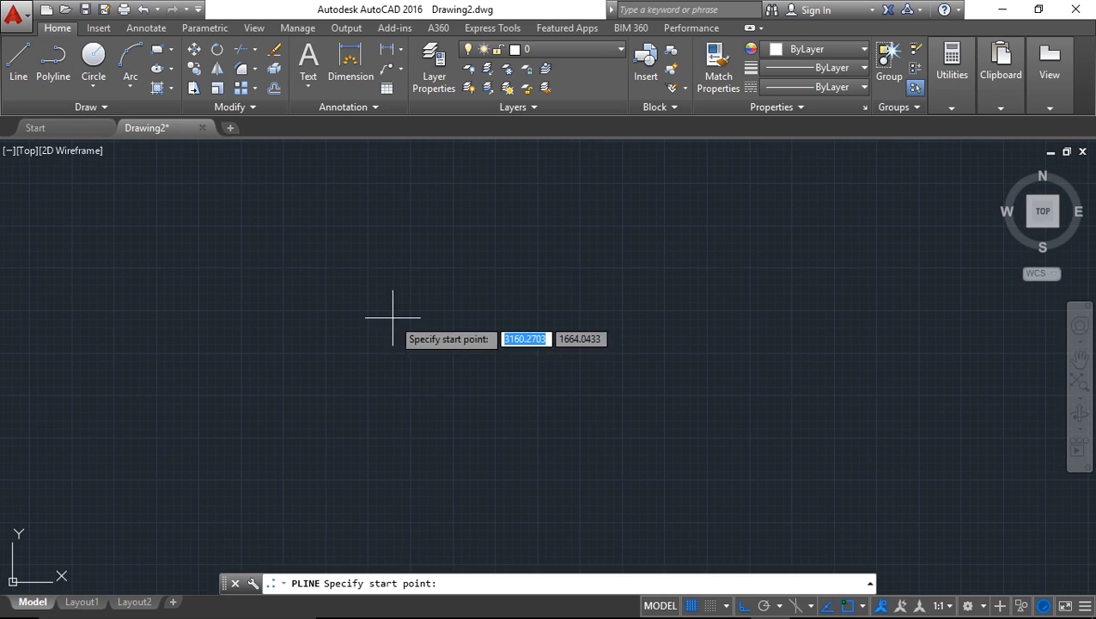
left_click(241, 272)
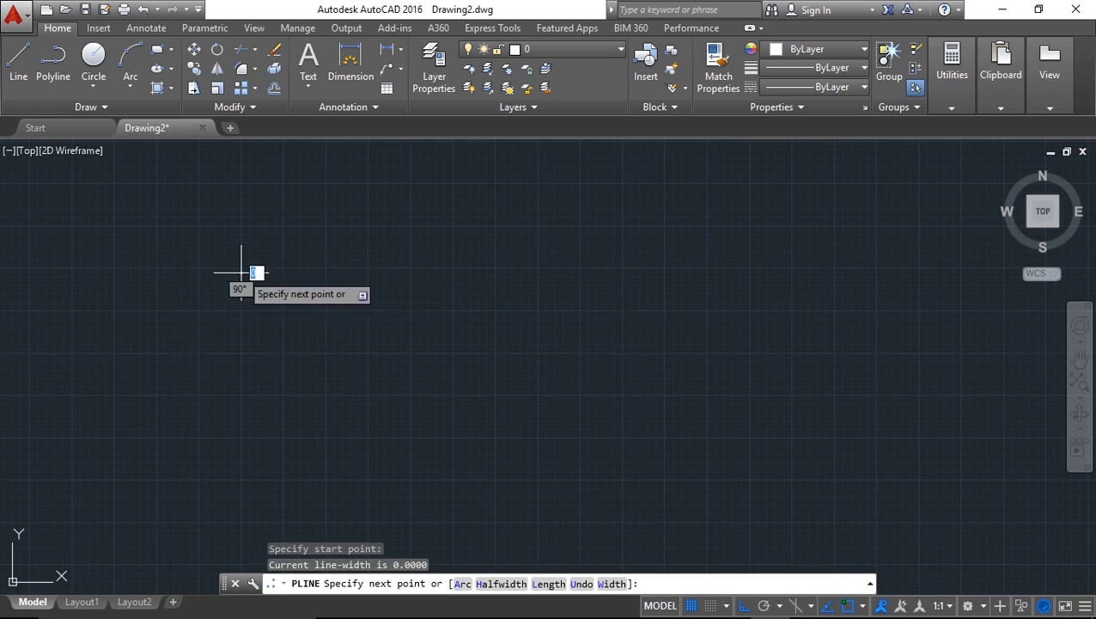
left_click(432, 261)
left_click(430, 408)
left_click(562, 195)
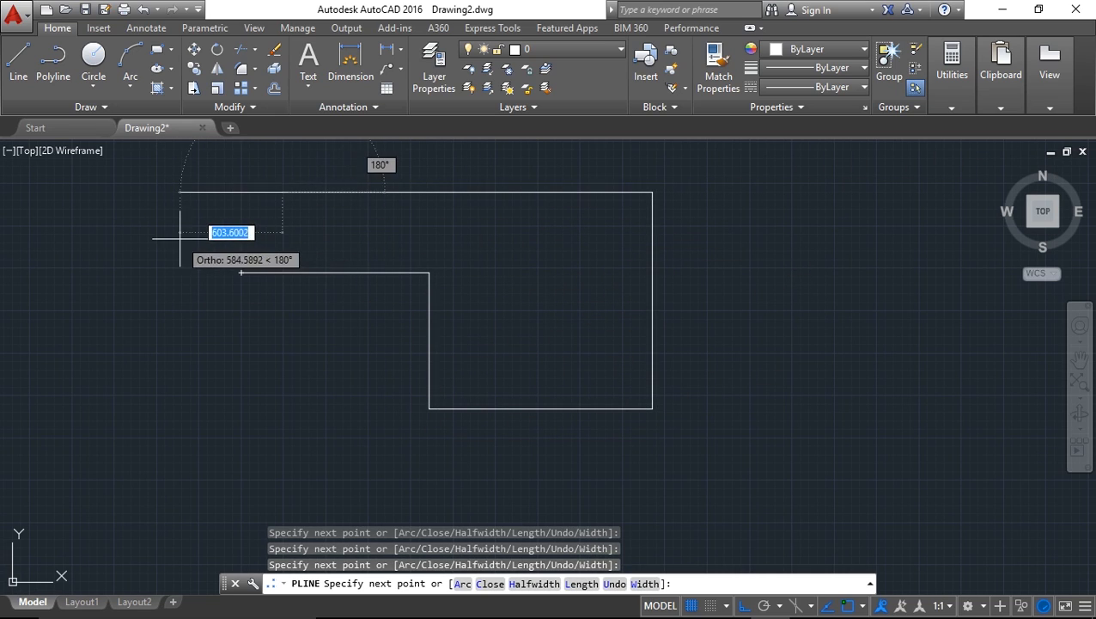
left_click(282, 222)
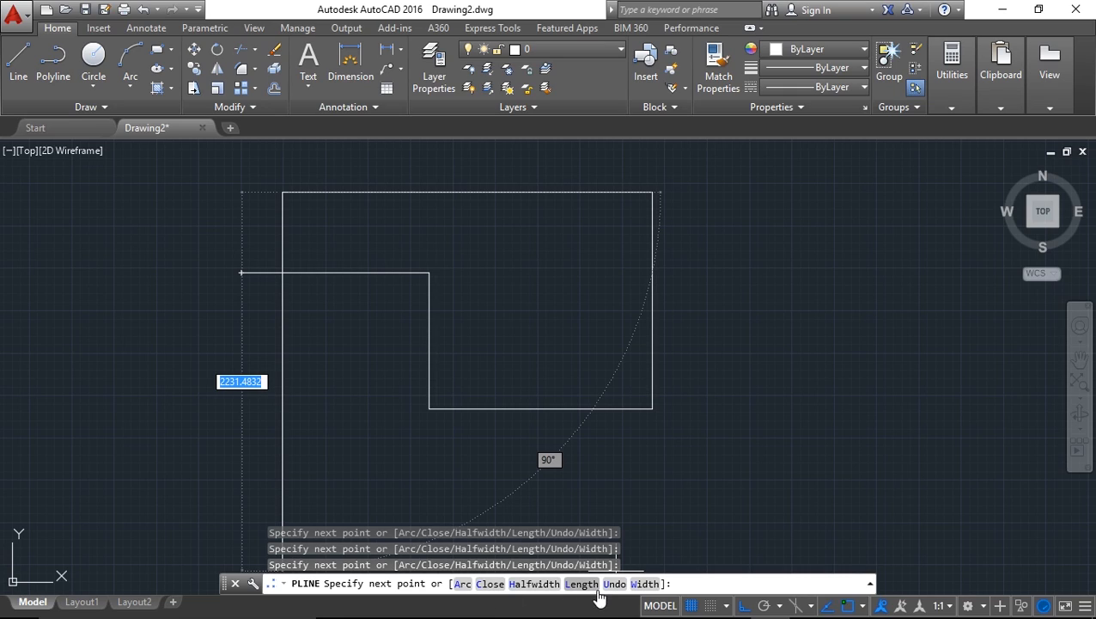
- Join the polyline's upper edge diagonally to its start endpoint and end the polyline
mouse_move(262, 220)
middle_mouse_down()
mouse_move(213, 254)
mouse_move(320, 297)
middle_mouse_up()
scroll(378, 306, "up", 2)
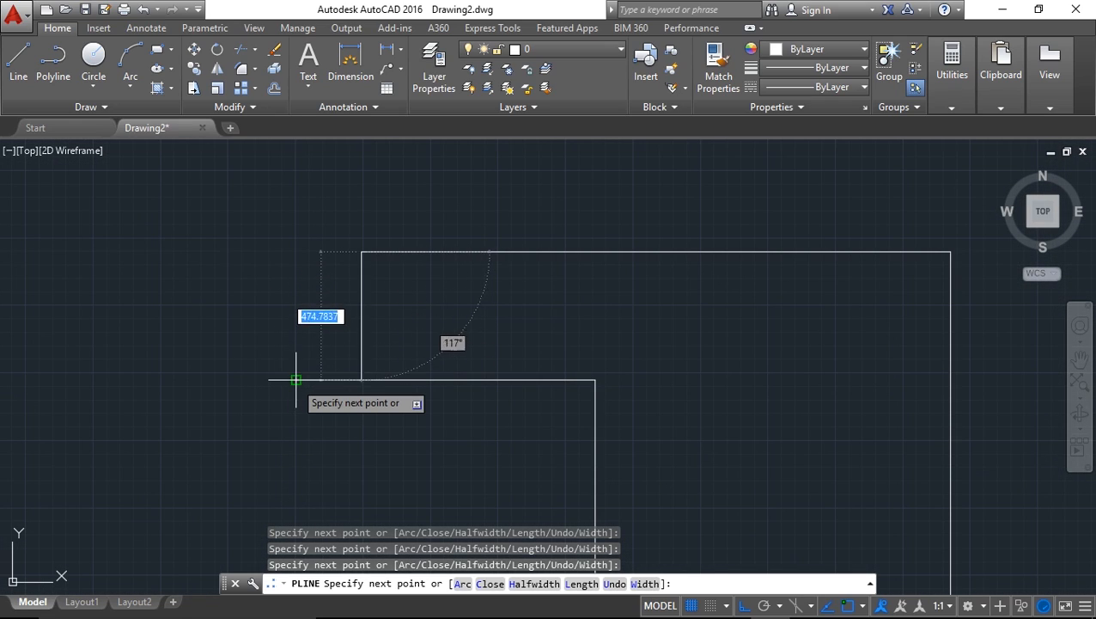
middle_click_drag(819, 343, 588, 314)
scroll(554, 319, "down", 2)
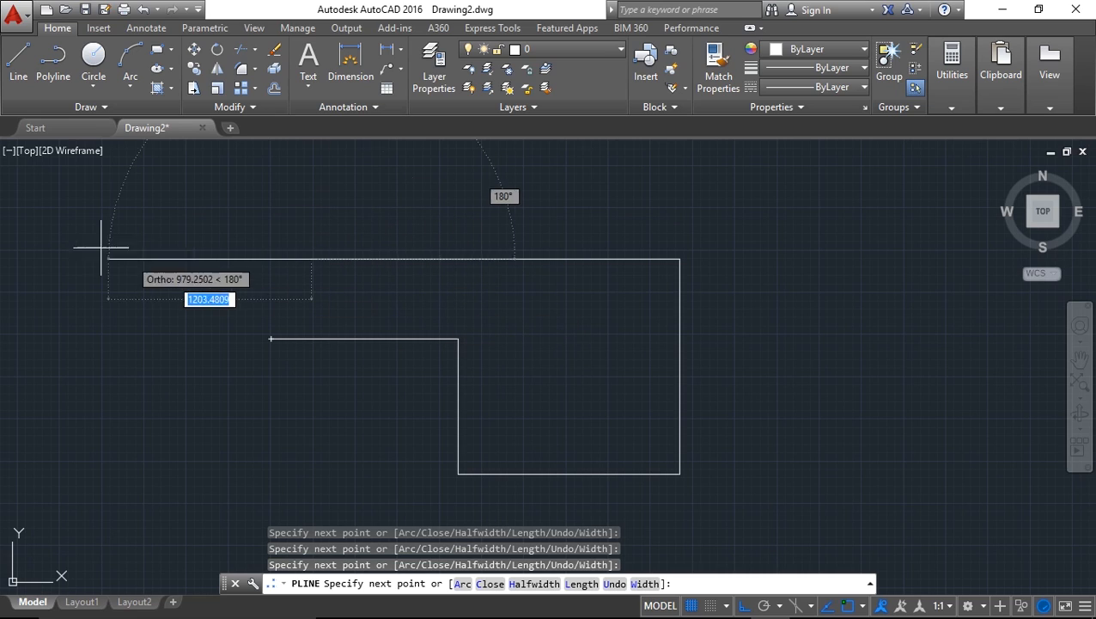
scroll(327, 352, "up", 2)
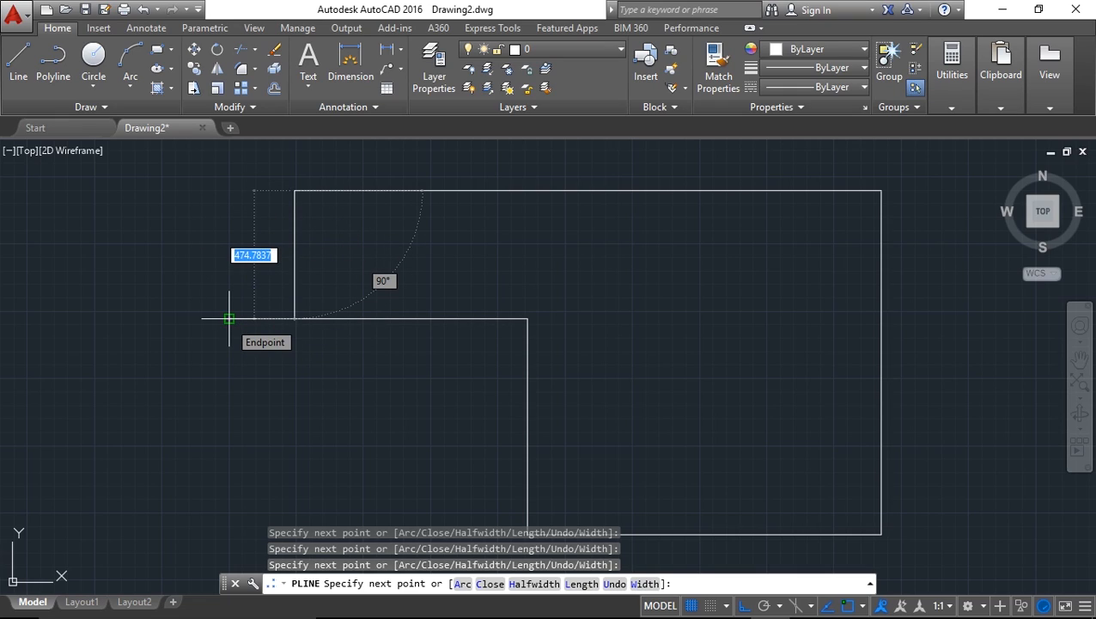
left_click(228, 319)
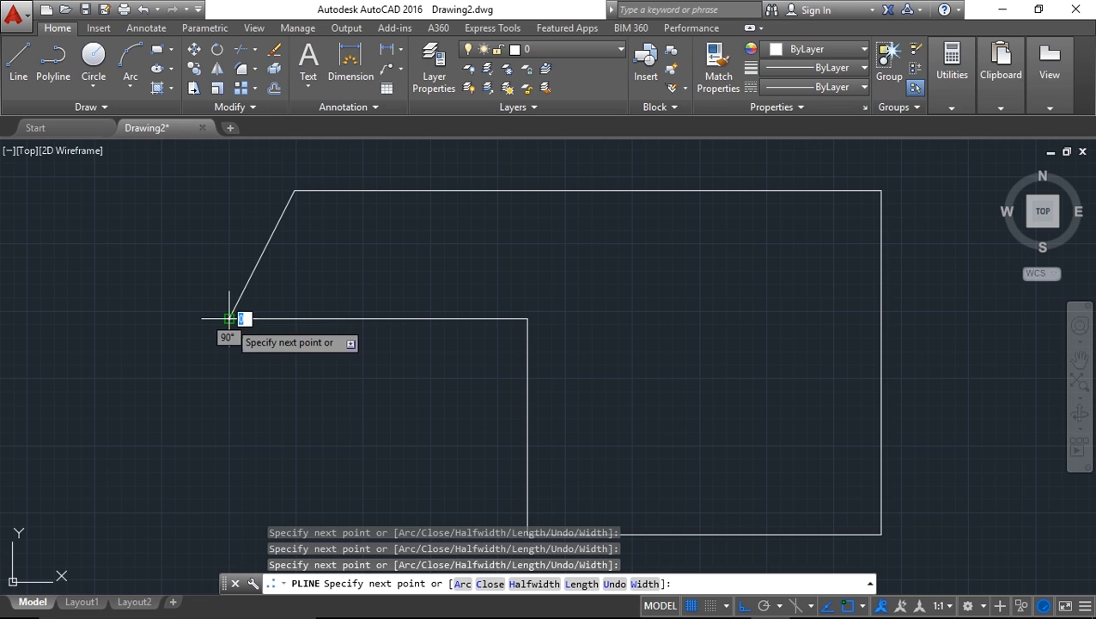
key("Escape")
middle_click_drag(447, 275, 331, 276)
scroll(347, 272, "down", 2)
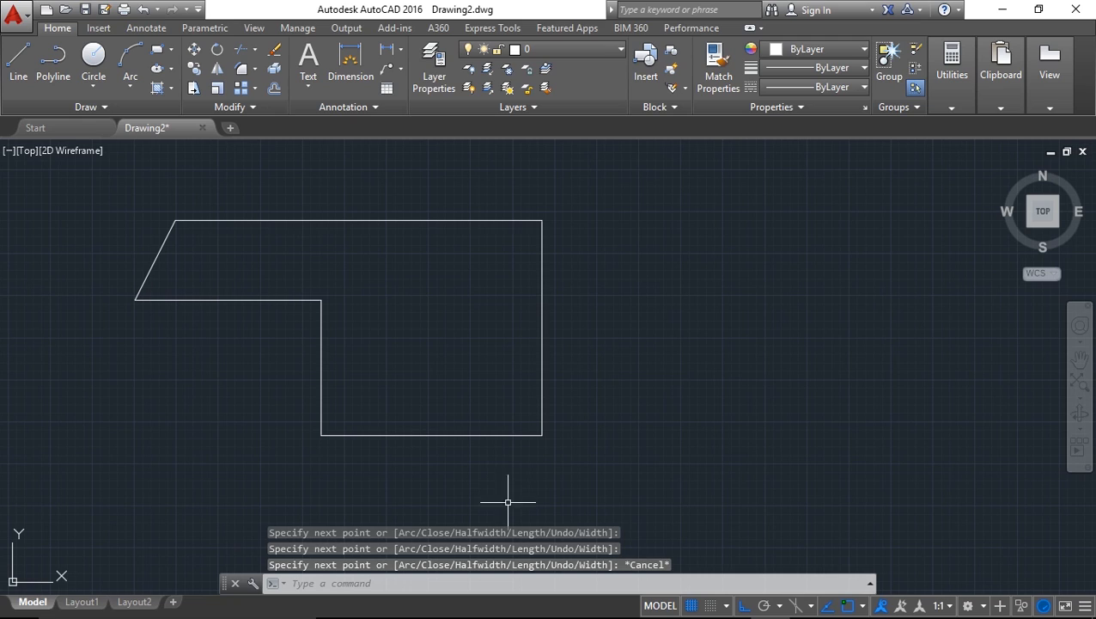
- Draw a Line outline to the right of the polyline going down, right, up, left and up, and finish it with the Close option
middle_click_drag(510, 308, 587, 306)
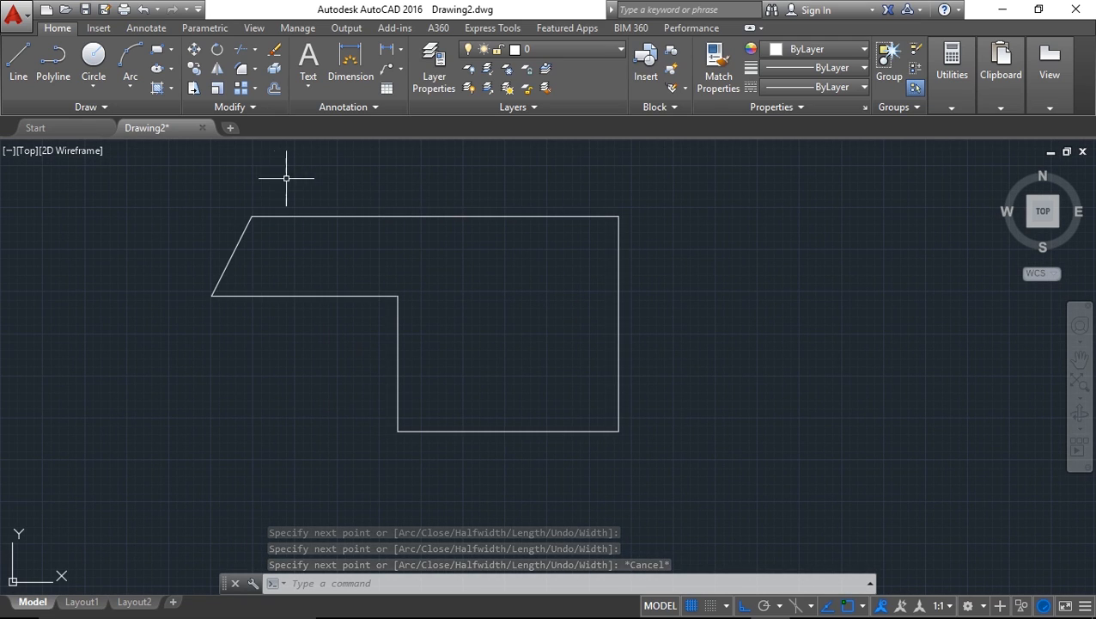
left_click(18, 60)
mouse_move(520, 288)
middle_mouse_down()
mouse_move(406, 288)
mouse_move(419, 309)
mouse_move(410, 292)
middle_mouse_up()
left_click(630, 220)
left_click(634, 454)
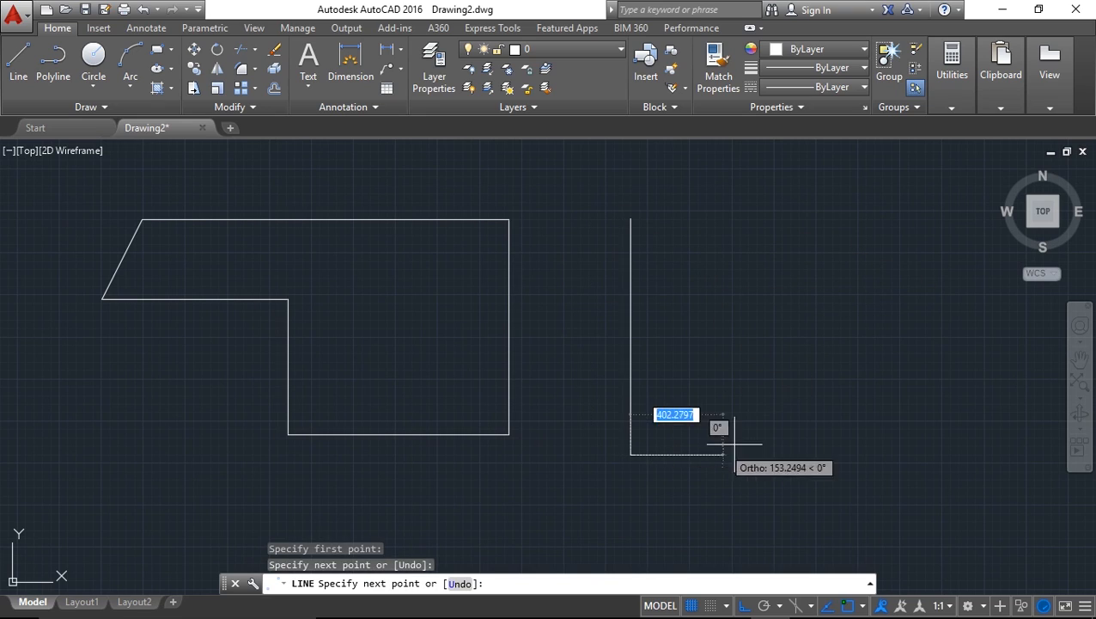
left_click(869, 454)
left_click(870, 289)
left_click(707, 290)
left_click(707, 211)
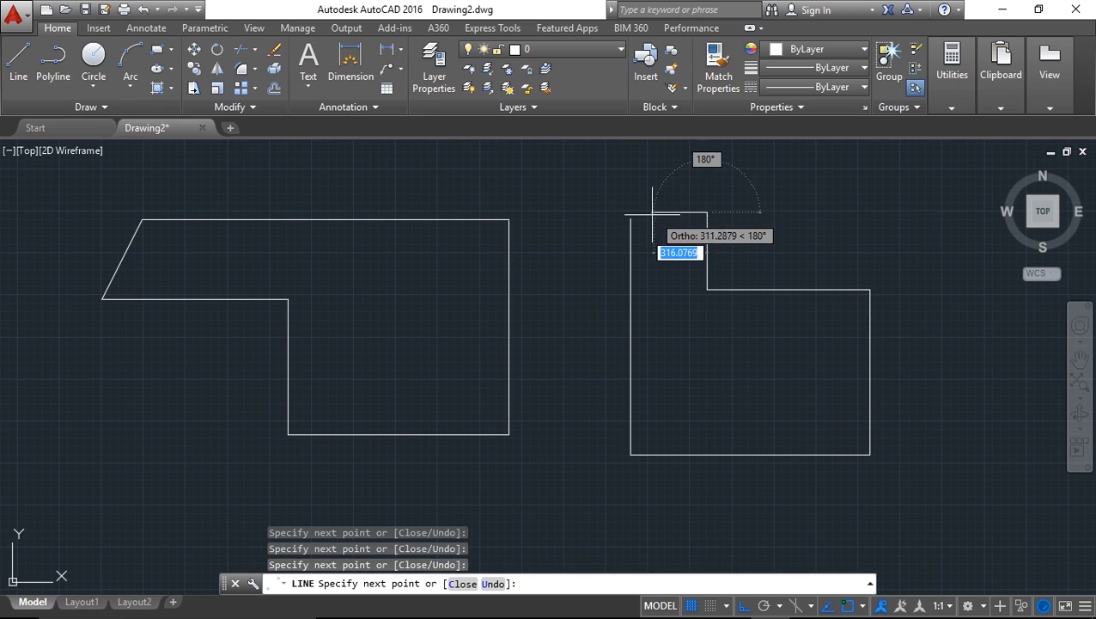
type("c")
key("Return")
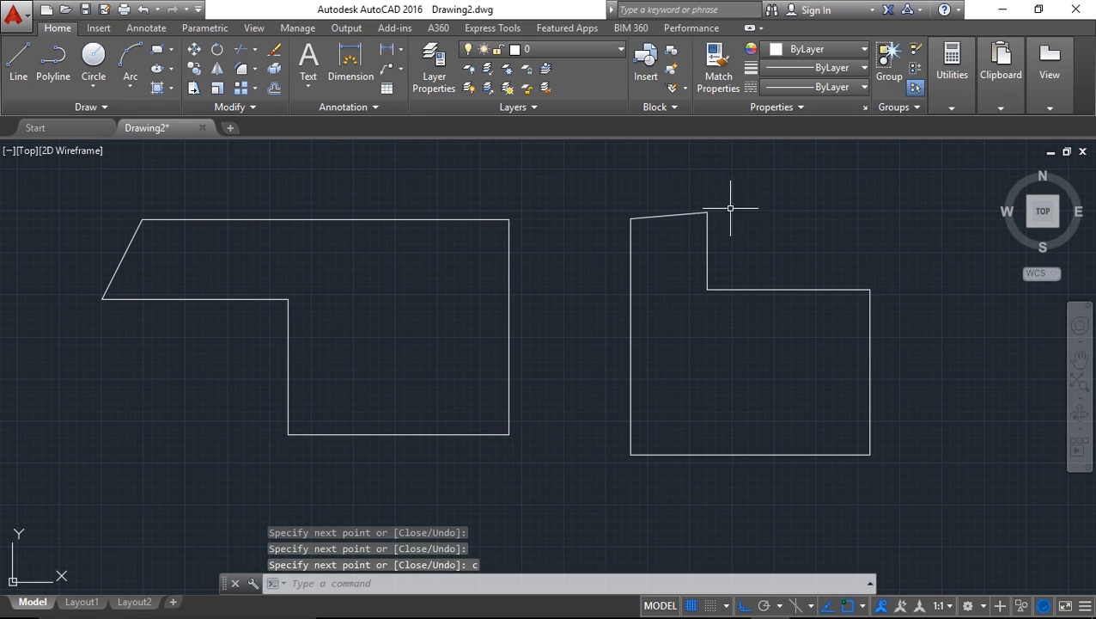
- Select the whole line-drawn outline with a crossing window to inspect its grips, and clear the selection
mouse_move(814, 302)
middle_mouse_down()
mouse_move(873, 333)
mouse_move(865, 305)
middle_mouse_up()
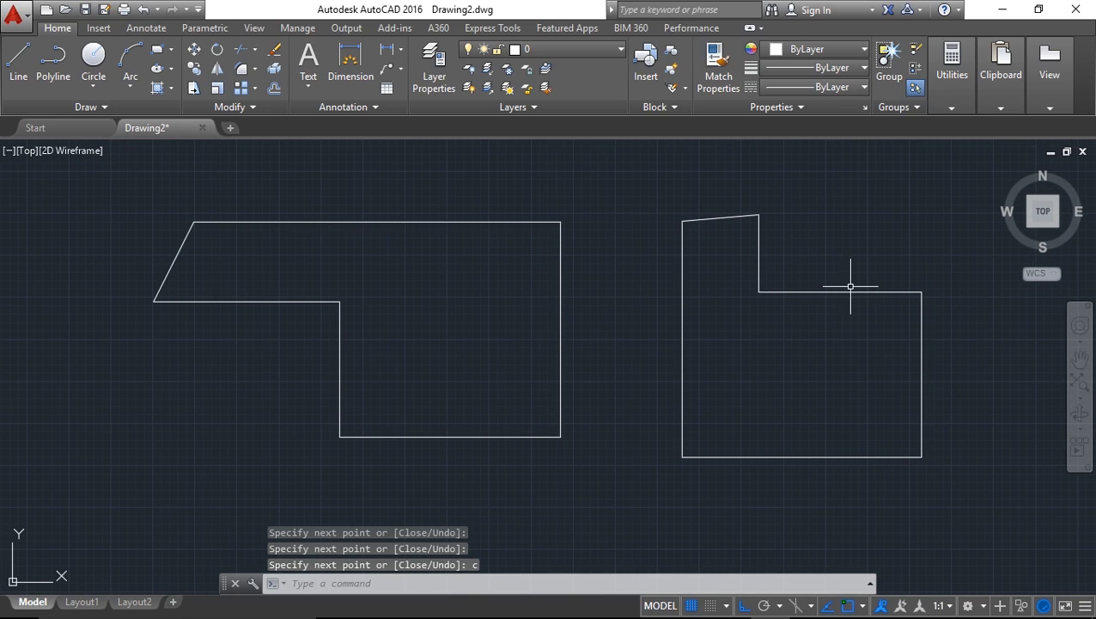
middle_click_drag(872, 255, 863, 255)
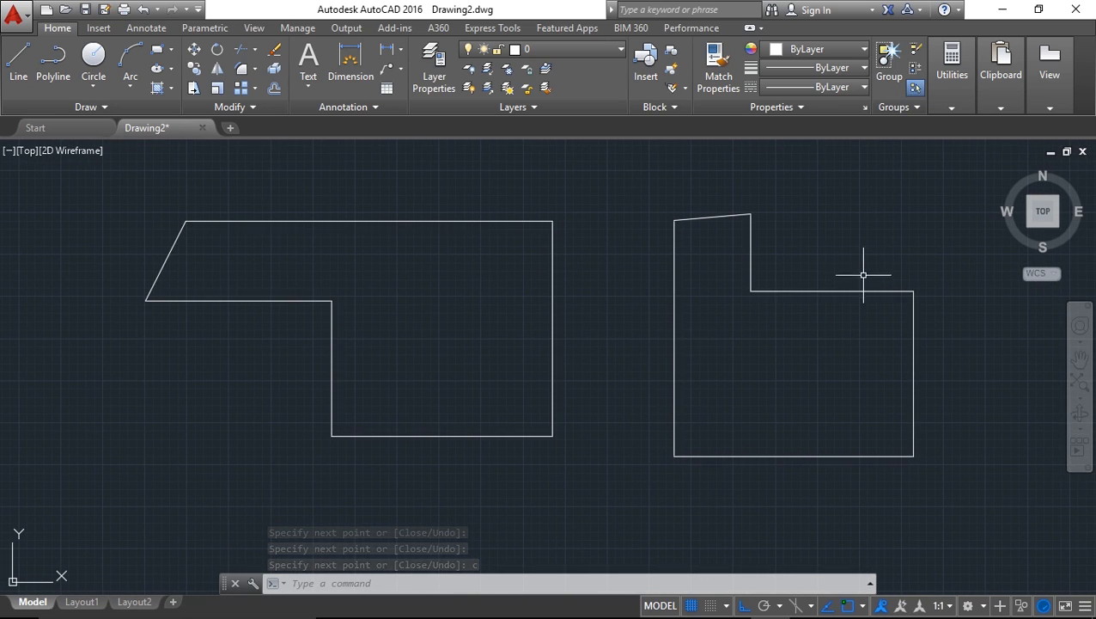
mouse_move(815, 290)
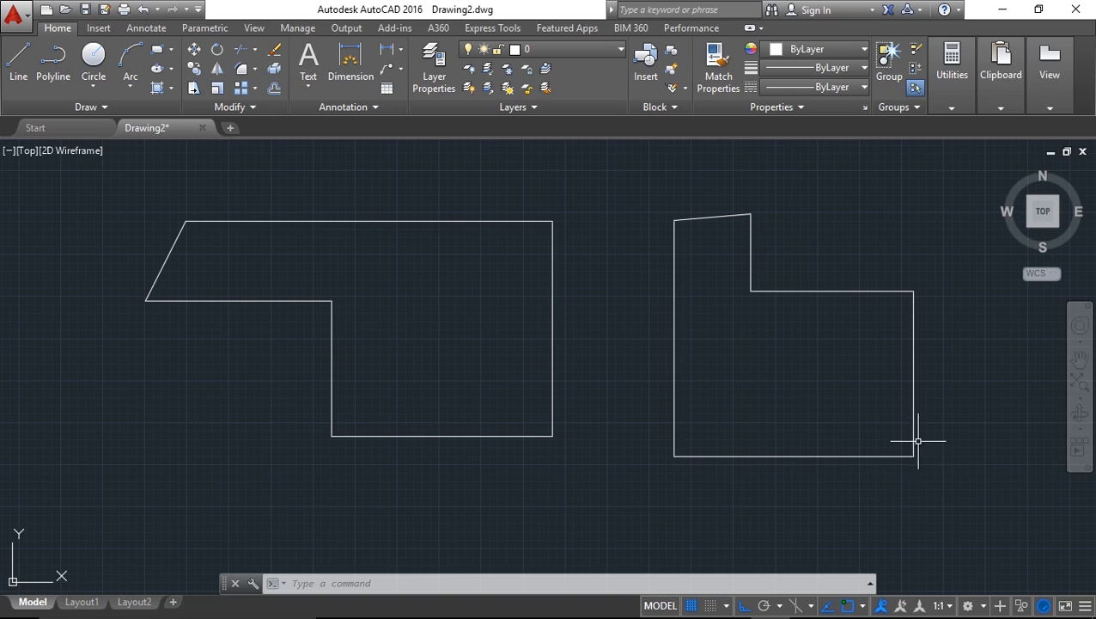
left_click(940, 463)
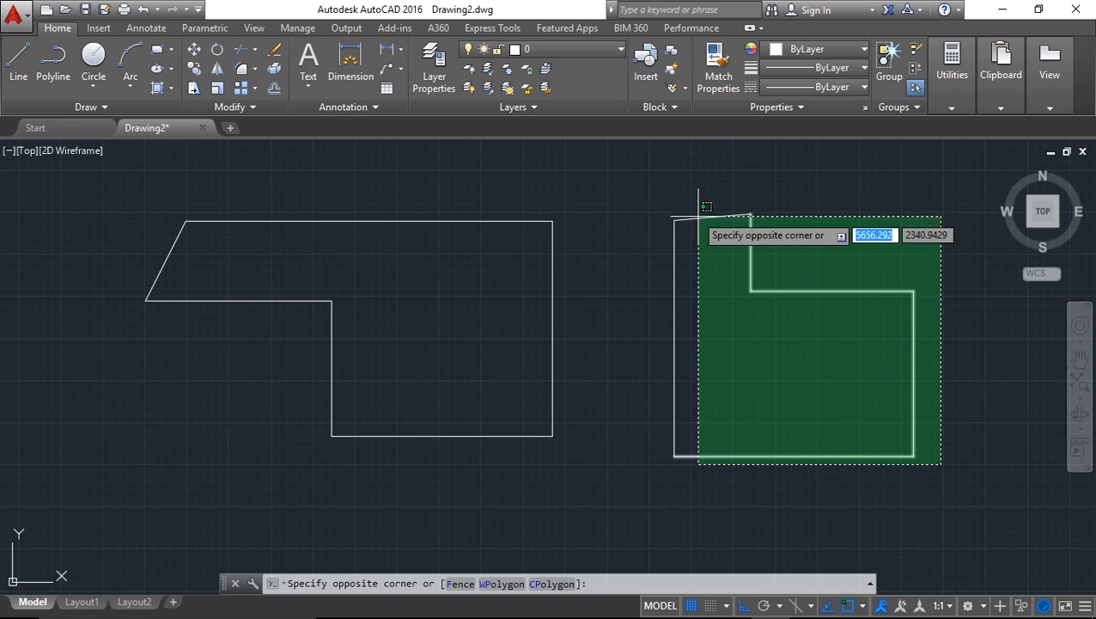
left_click(643, 172)
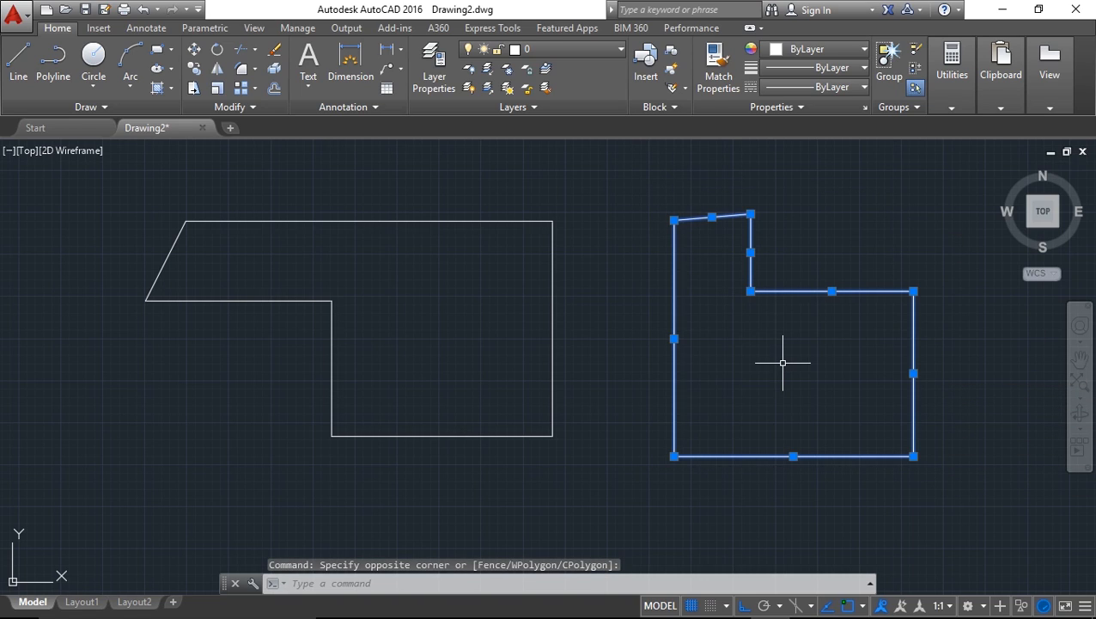
key("Escape")
- Pick the individual segments of the line-drawn outline one after another to check how they select, and clear the selection
left_click(839, 305)
left_click(803, 289)
left_click(951, 408)
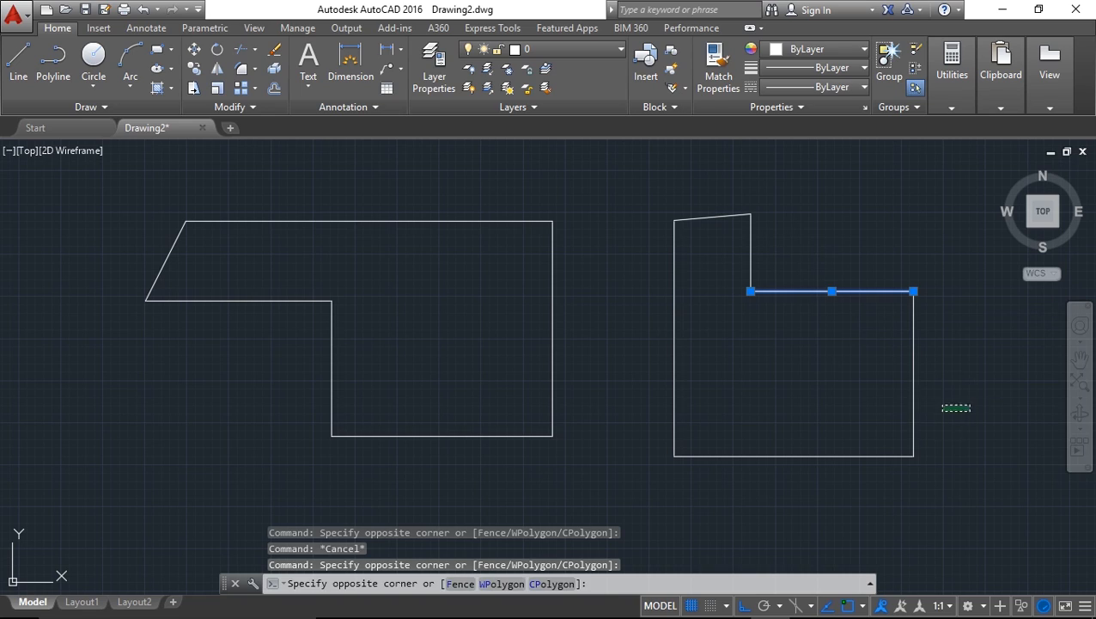
left_click(882, 392)
left_click(836, 468)
left_click(749, 402)
left_click(685, 378)
left_click(633, 321)
left_click(710, 214)
left_click(798, 242)
key("Escape")
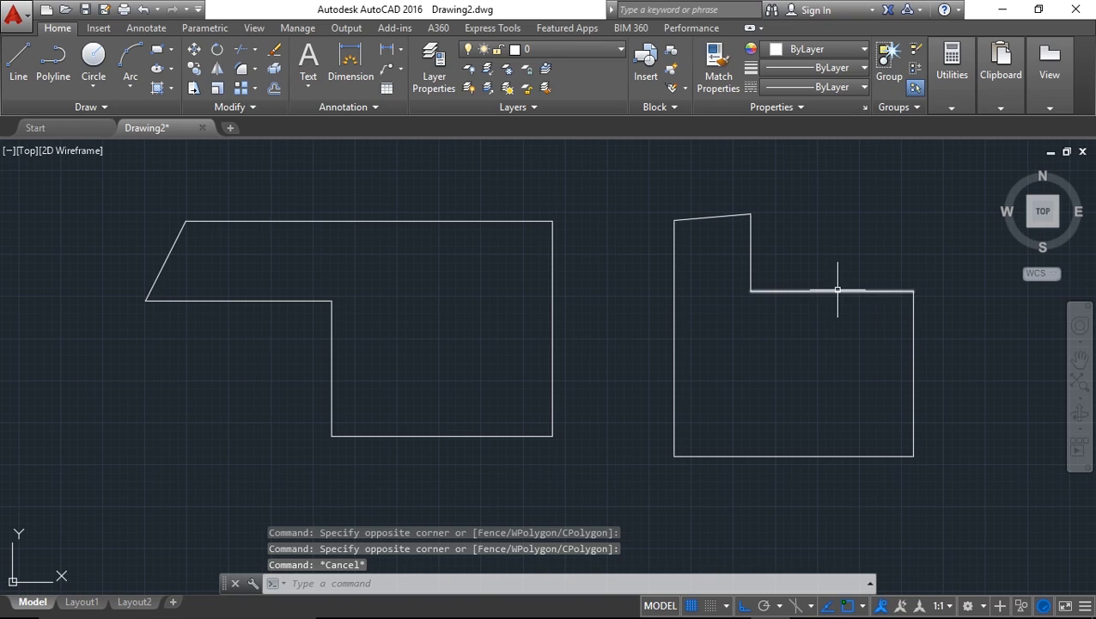
- Try moving the line-drawn outline's horizontal shoulder line upward by its midpoint grip twice, undoing each move
left_click(832, 291)
left_click(831, 291)
left_click(863, 181)
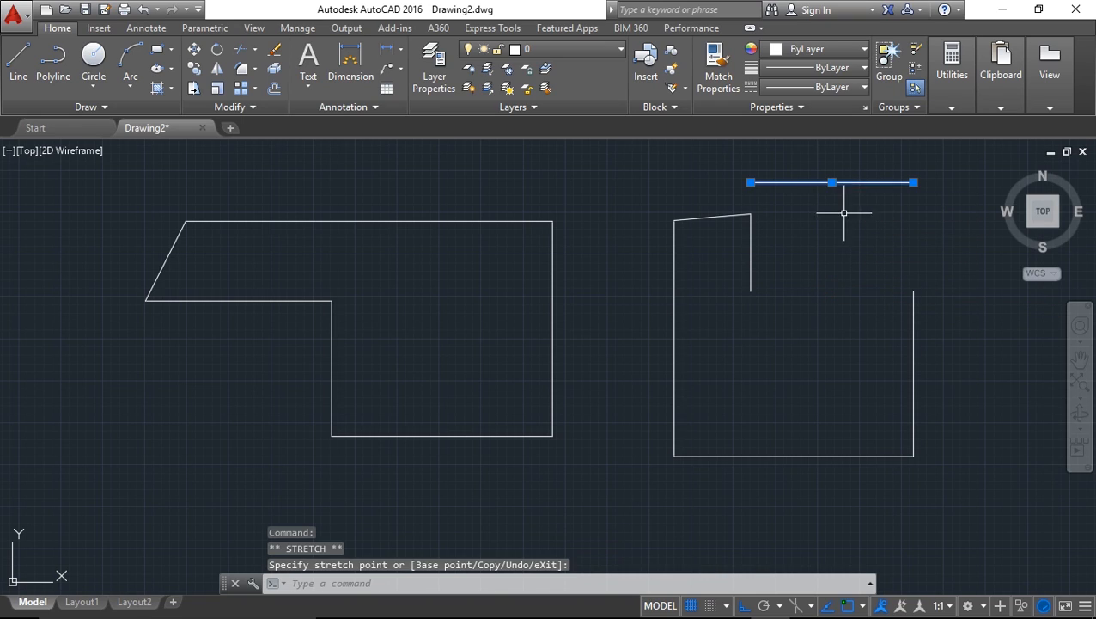
key("Escape")
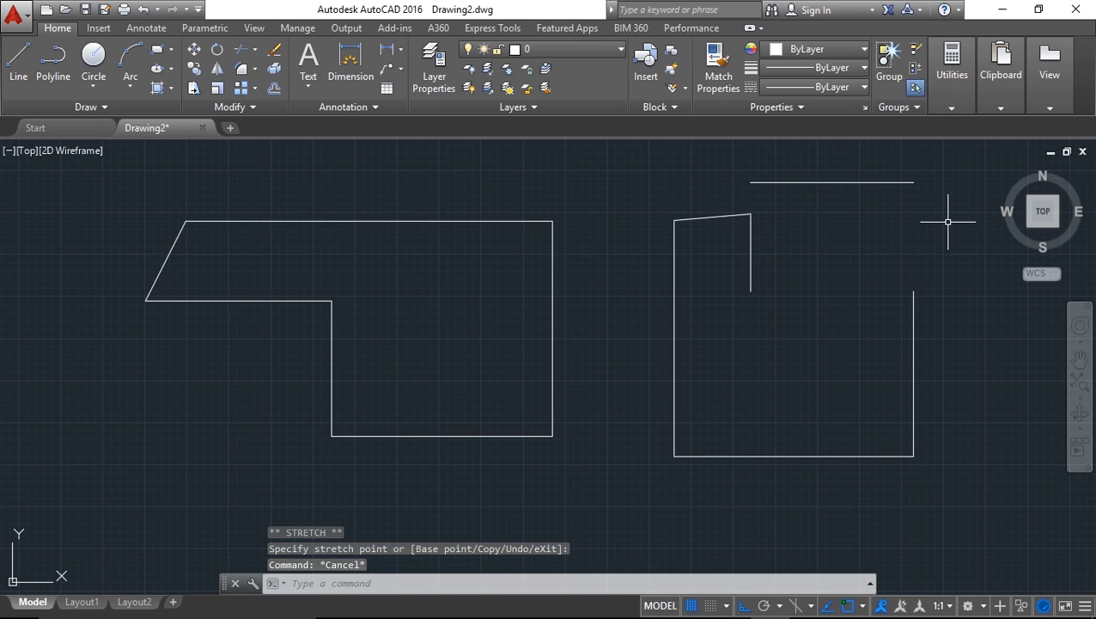
key("ctrl+z")
left_click(831, 291)
left_click(831, 292)
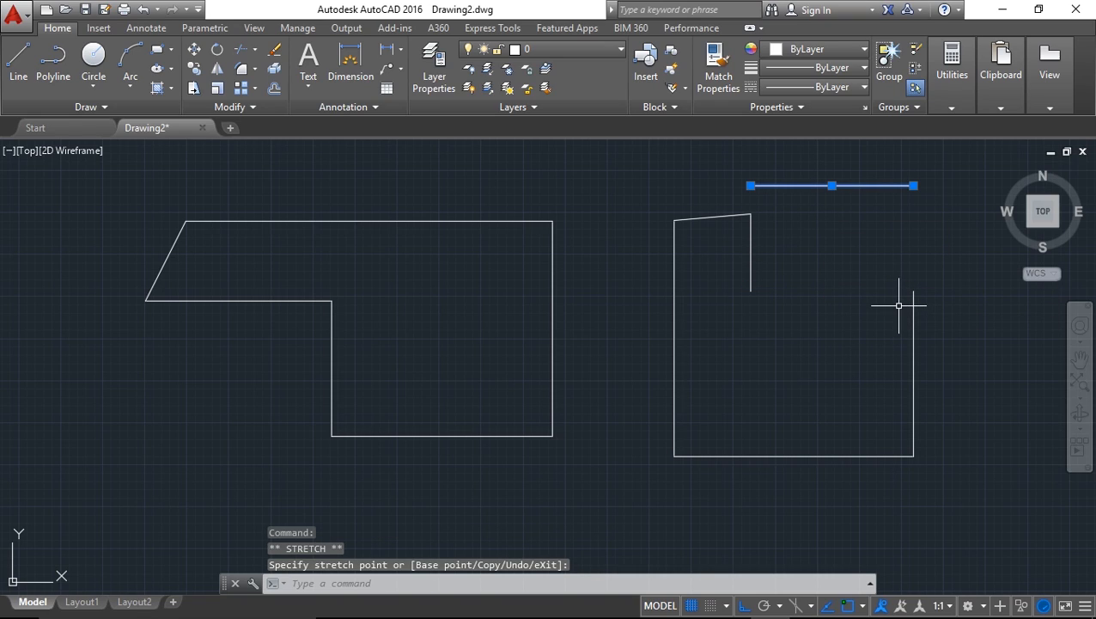
key("ctrl+z")
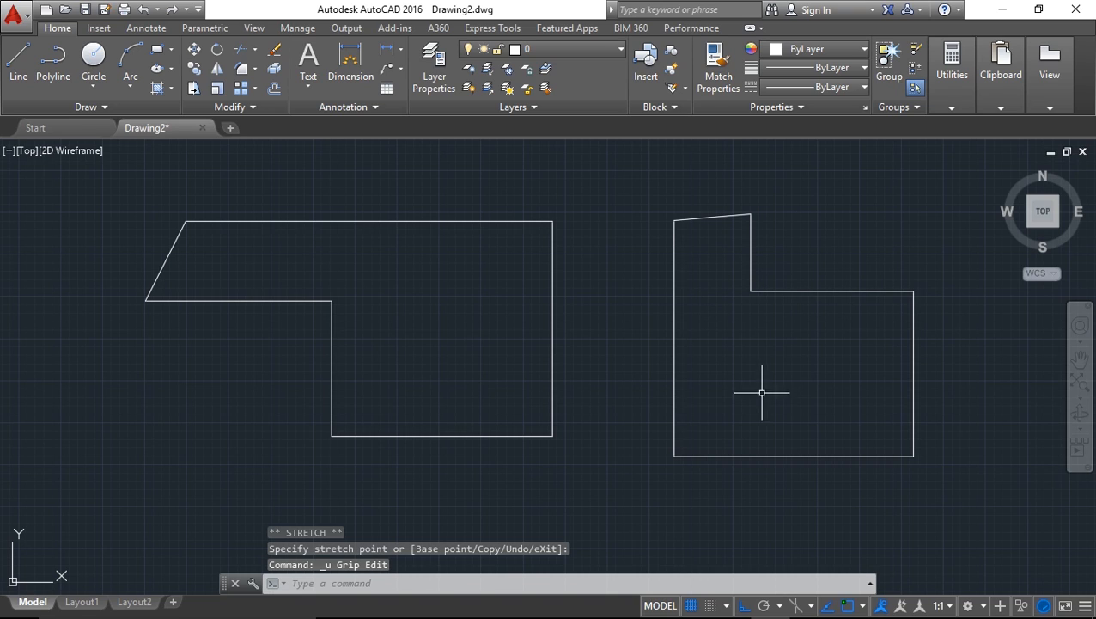
- Select only the right vertical line of the line-drawn outline to inspect it, and clear the selection
middle_click_drag(714, 392, 791, 414)
middle_click_drag(934, 475, 847, 479)
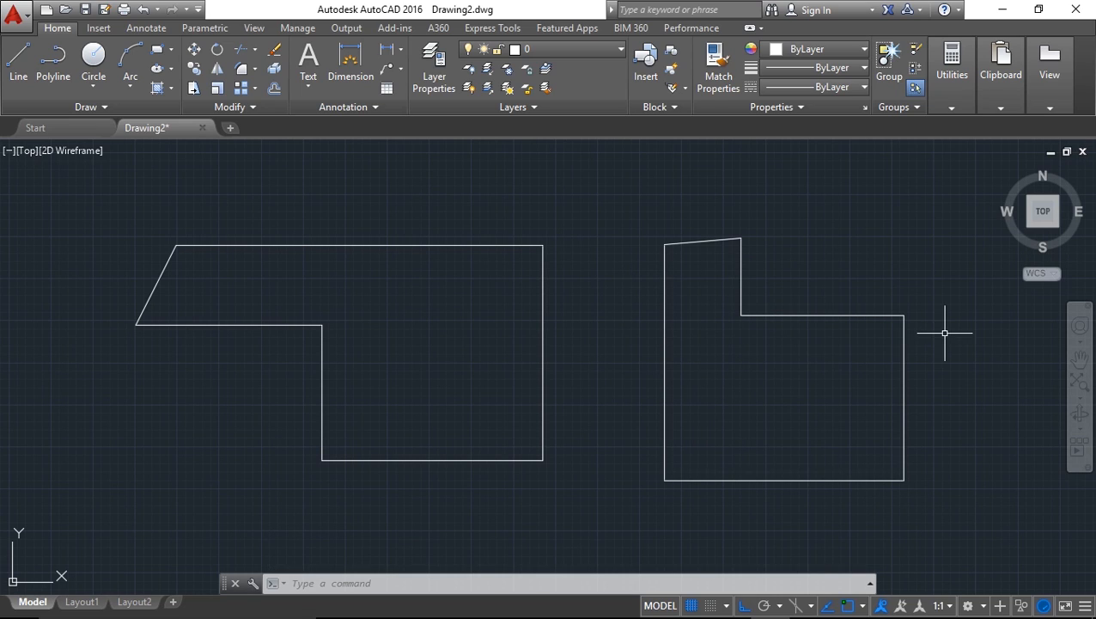
left_click(904, 404)
left_click(737, 372)
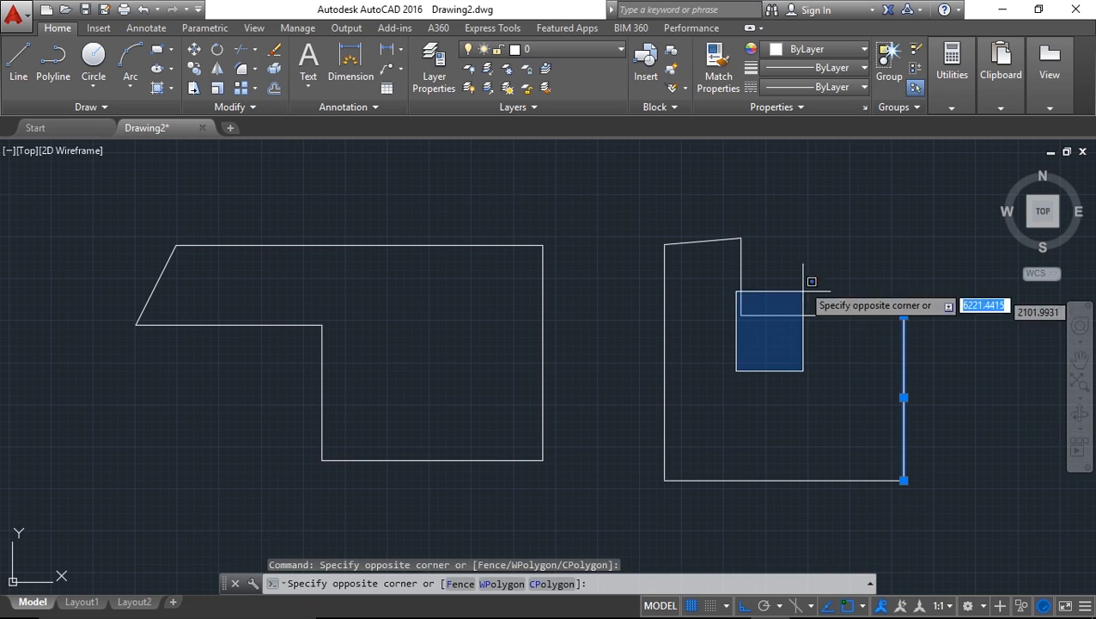
key("Escape")
key("Escape")
key("Escape")
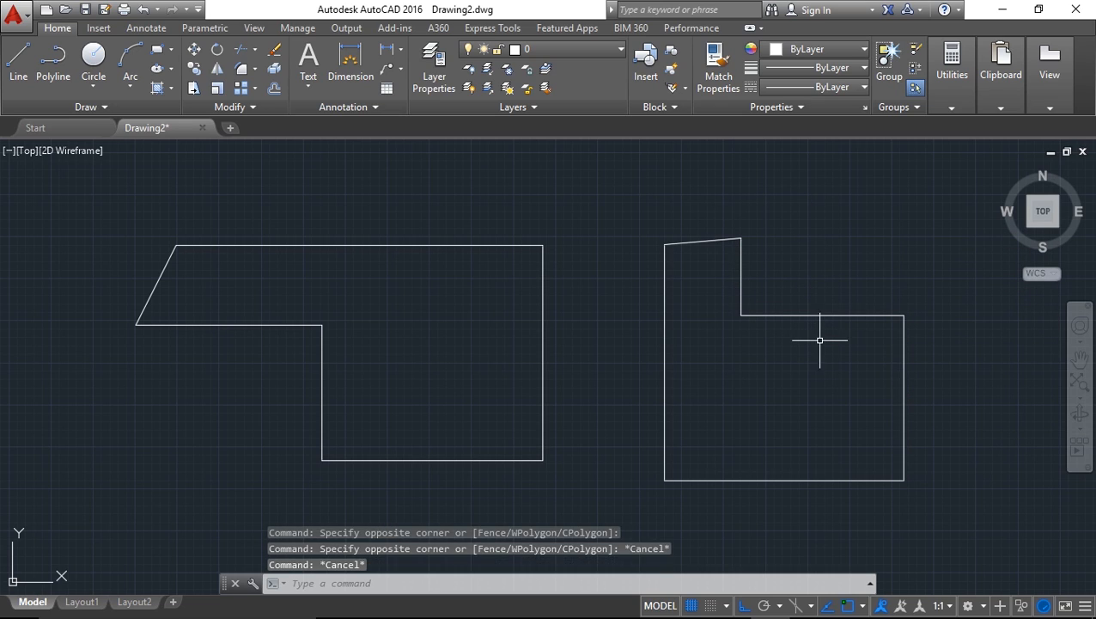
- Select the polyline outline by its upper edge and again by its right edge to compare its selection, clearing it each time
middle_click_drag(752, 280, 828, 259)
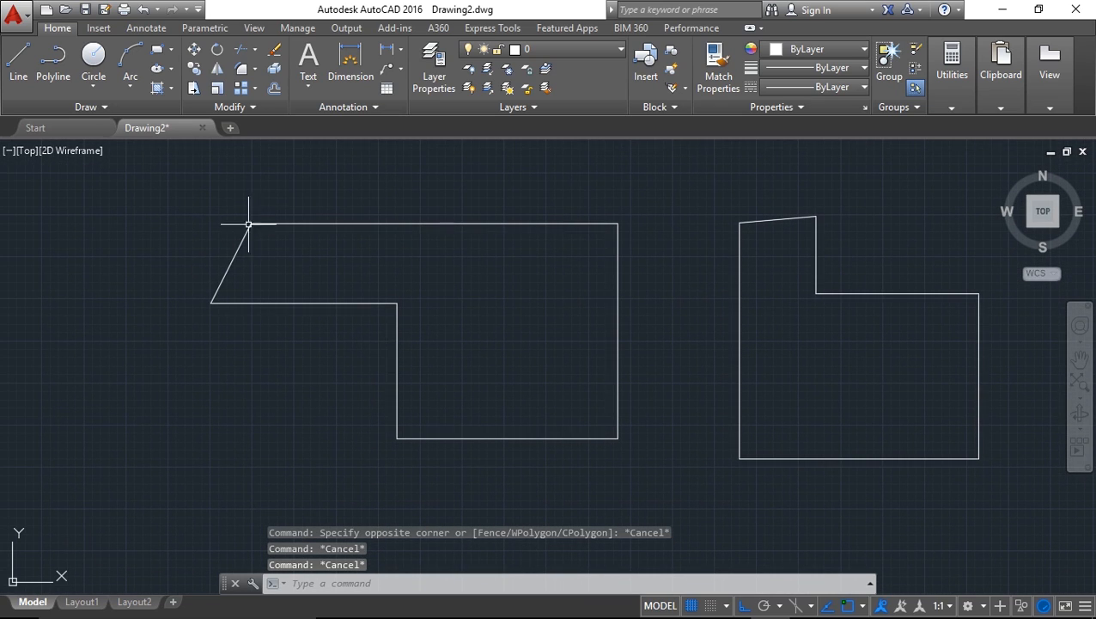
middle_click_drag(495, 219, 427, 217)
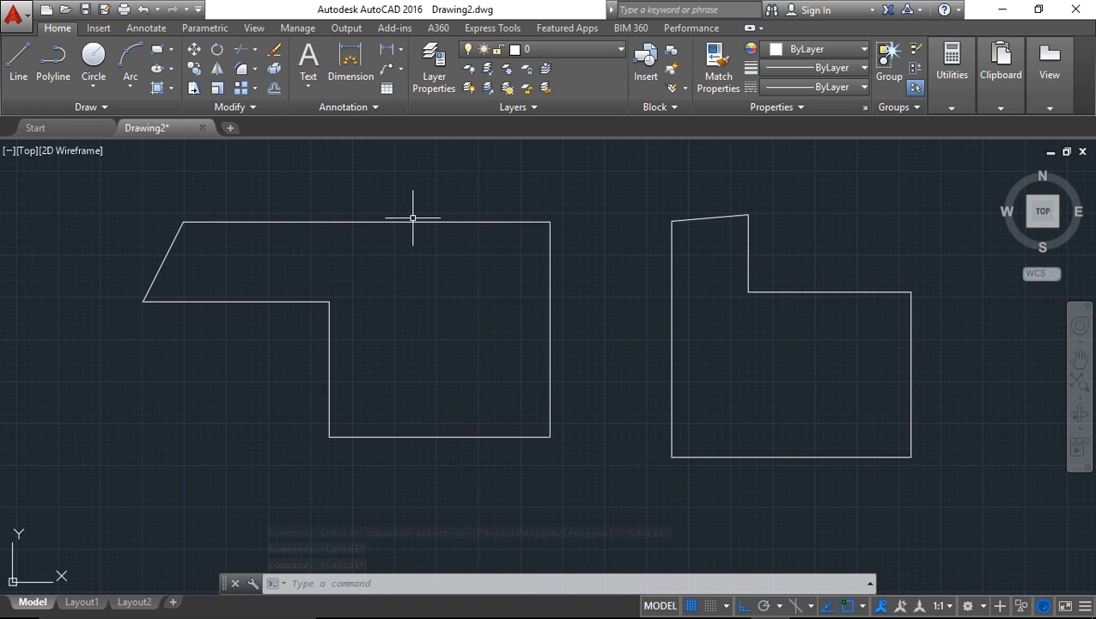
left_click(356, 221)
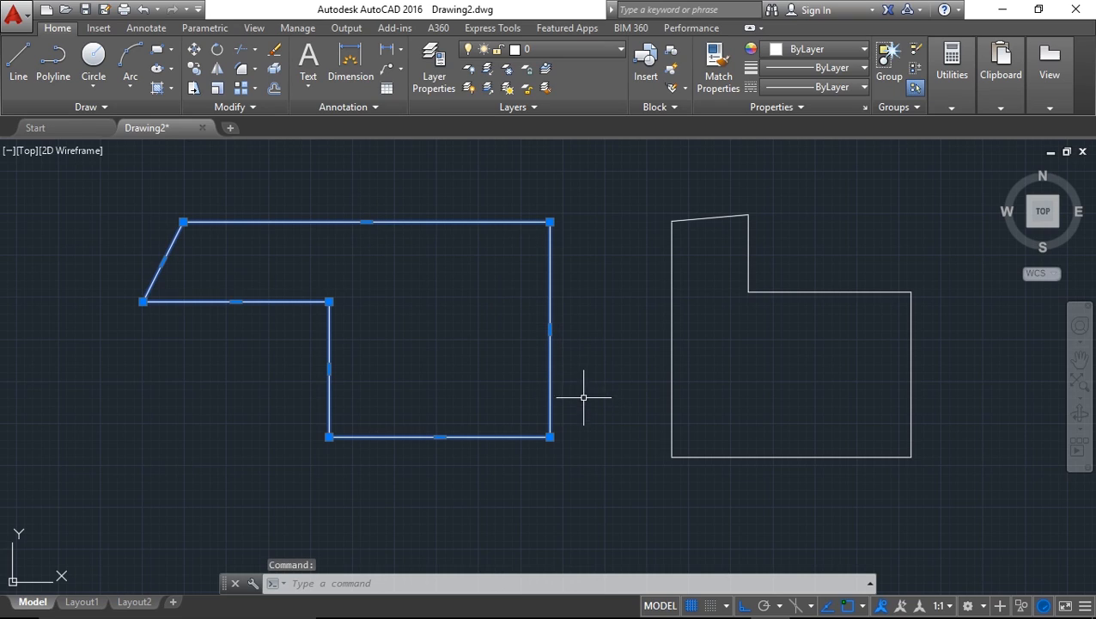
key("Escape")
key("Escape")
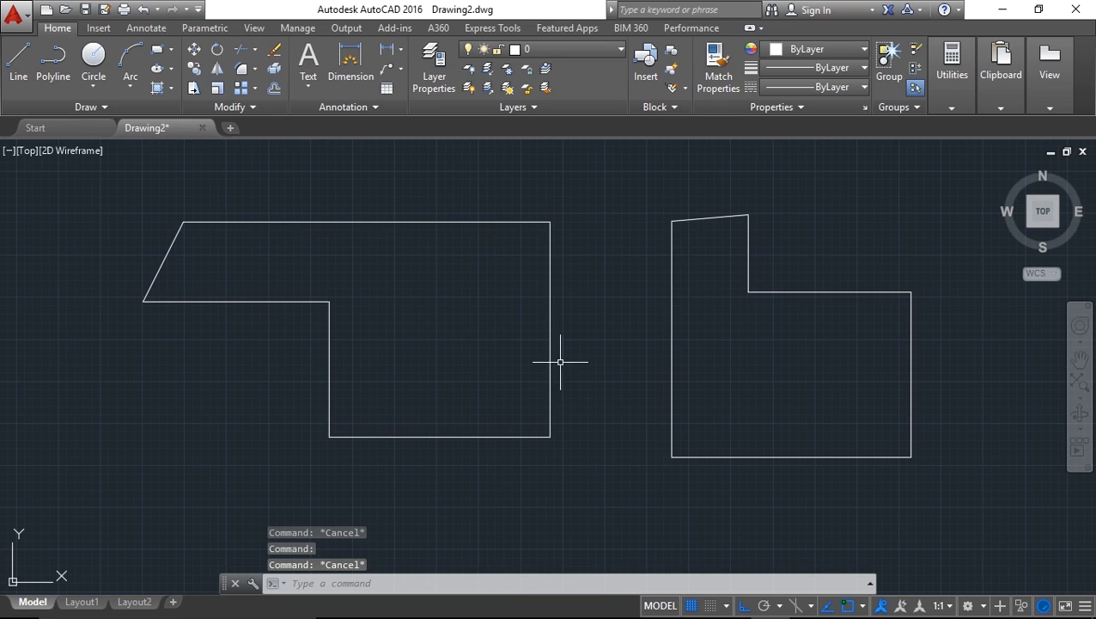
left_click(551, 304)
key("Escape")
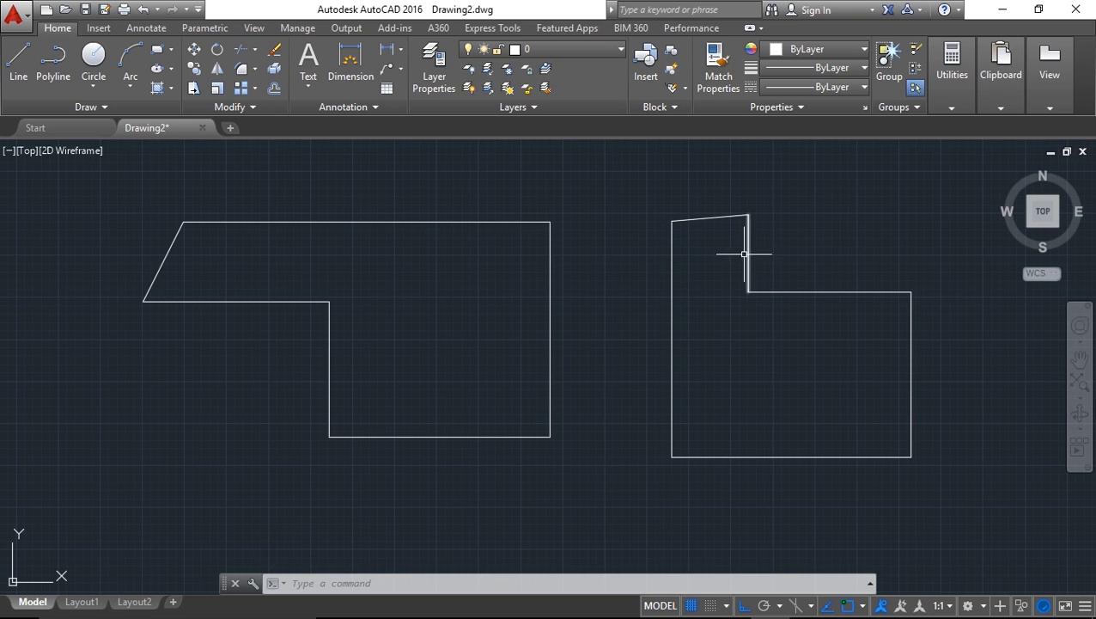
- Select the polyline outline and the line-drawn outline together to compare their grips, and clear the selection
left_click(557, 303)
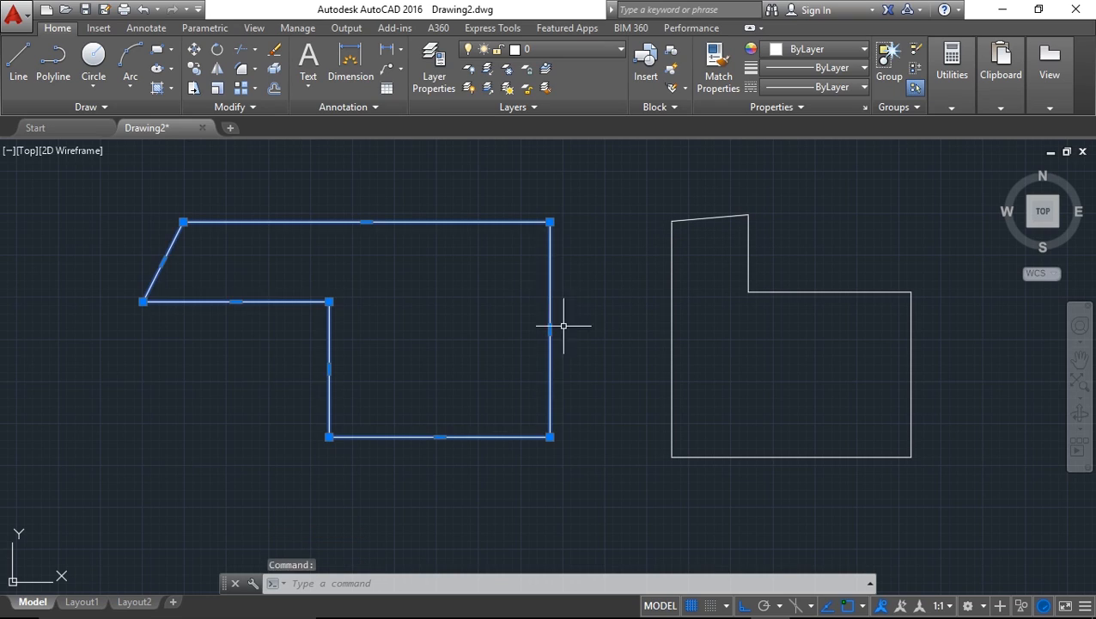
left_click(950, 489)
left_click(632, 195)
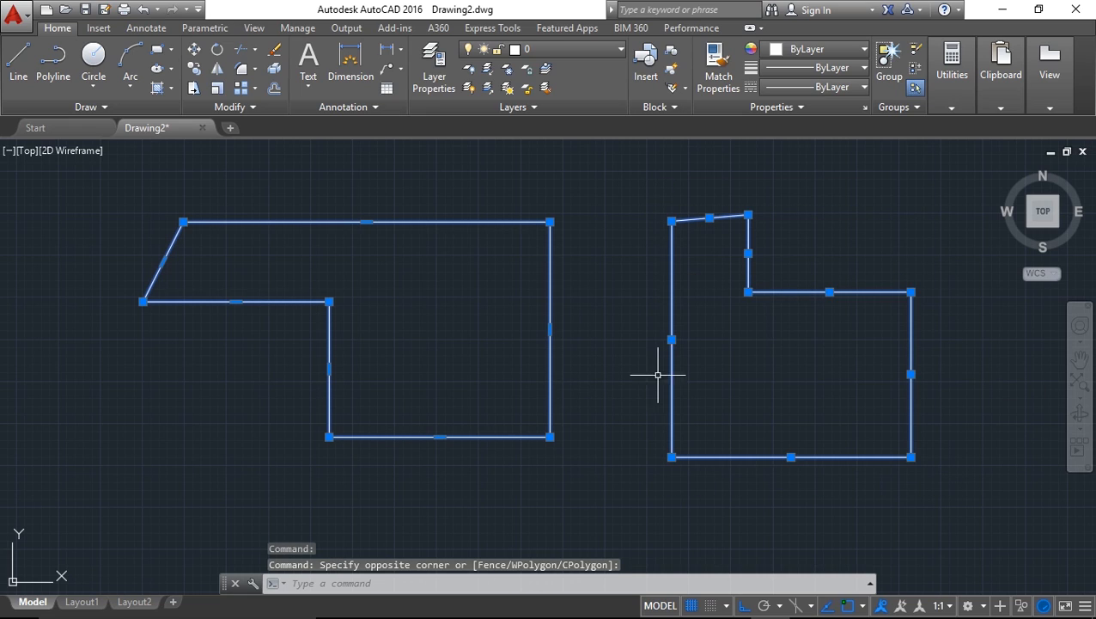
key("Escape")
key("Escape")
- Explode the polyline outline into separate lines
left_click(587, 482)
left_click(395, 309)
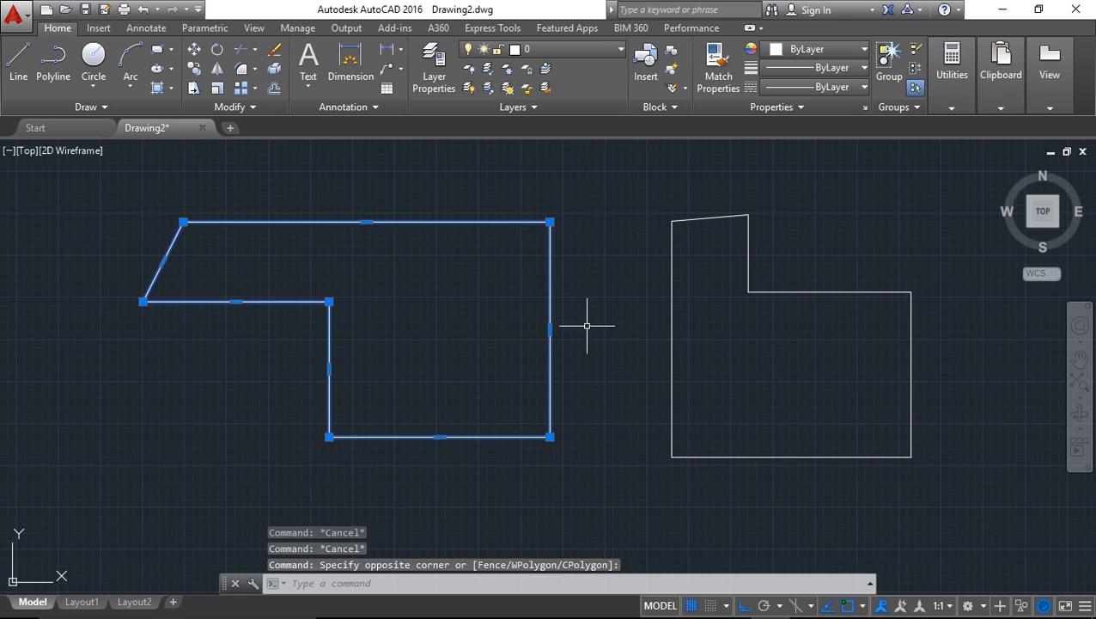
type("e")
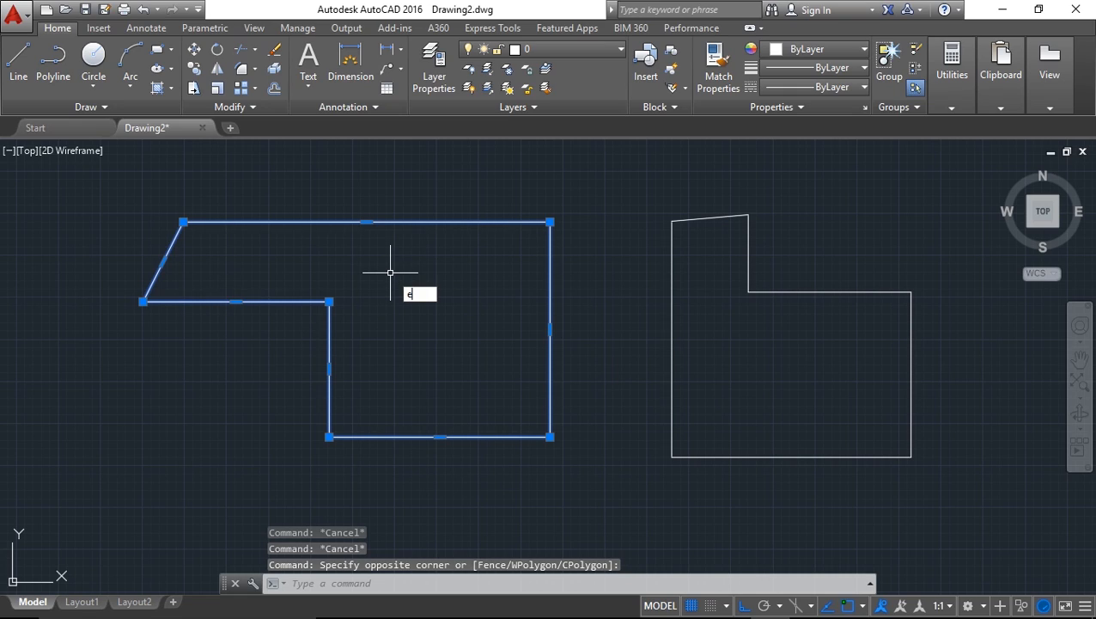
type("xpl")
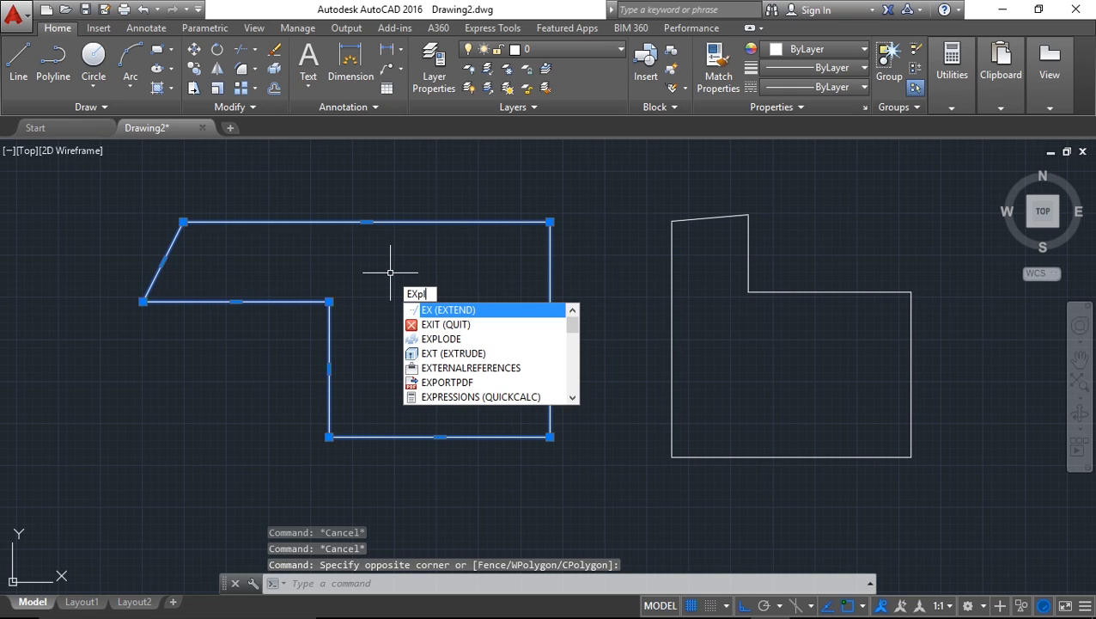
type("o")
key("Return")
- Pick individual segments of the exploded outline to check how they select, and clear the selection
left_click(436, 292)
left_click(305, 223)
left_click(266, 248)
left_click(110, 237)
left_click(149, 318)
key("Escape")
key("Escape")
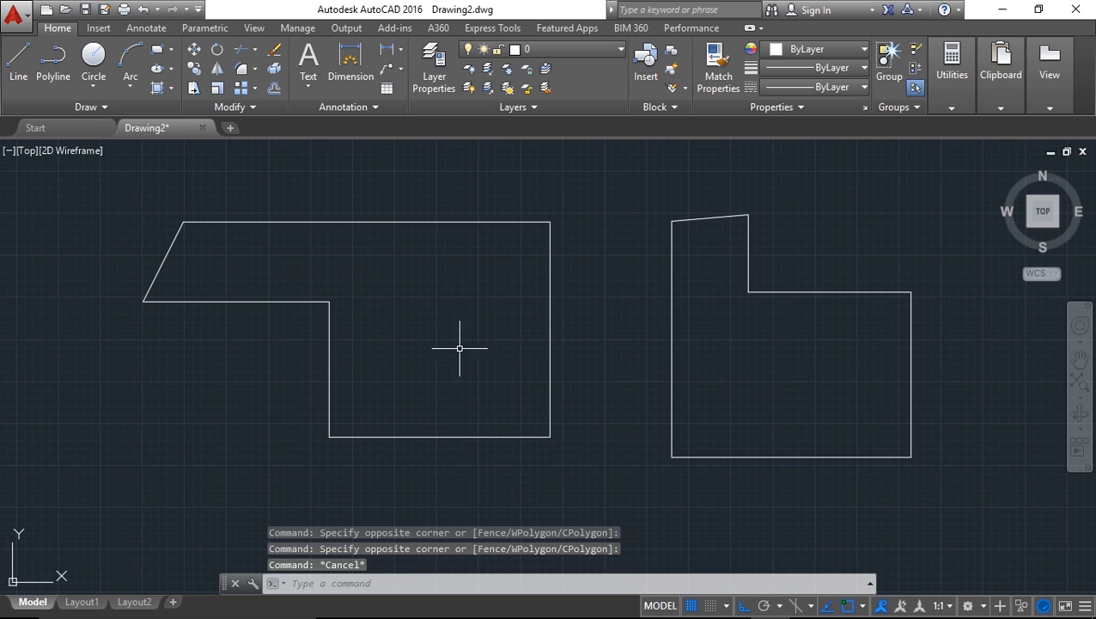
- Select both outlines completely and erase them from the drawing
left_click(615, 497)
left_click(139, 215)
left_click(947, 493)
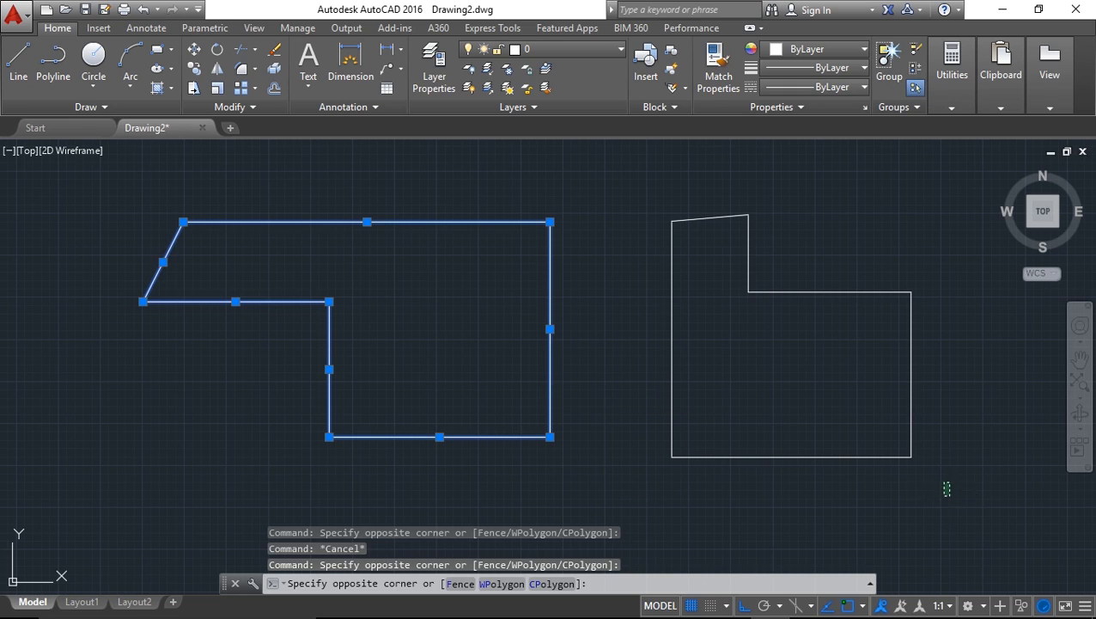
left_click(643, 189)
key("Delete")
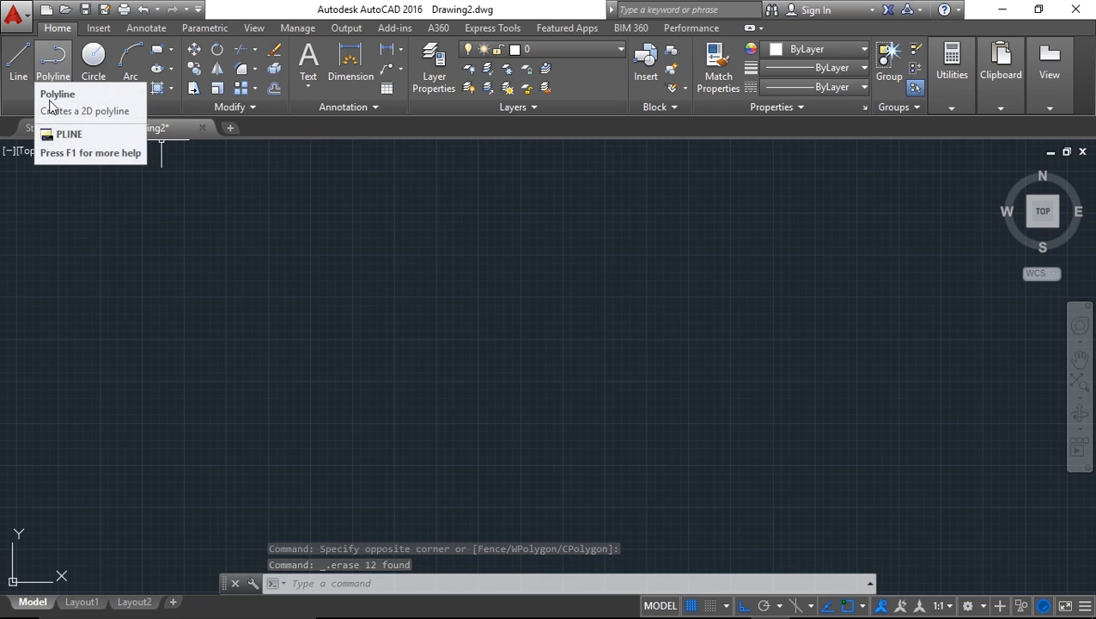
- Try an L-shaped polyline with one horizontal and one vertical segment, and erase it
left_click(51, 68)
left_click(248, 359)
left_click(594, 359)
left_click(595, 215)
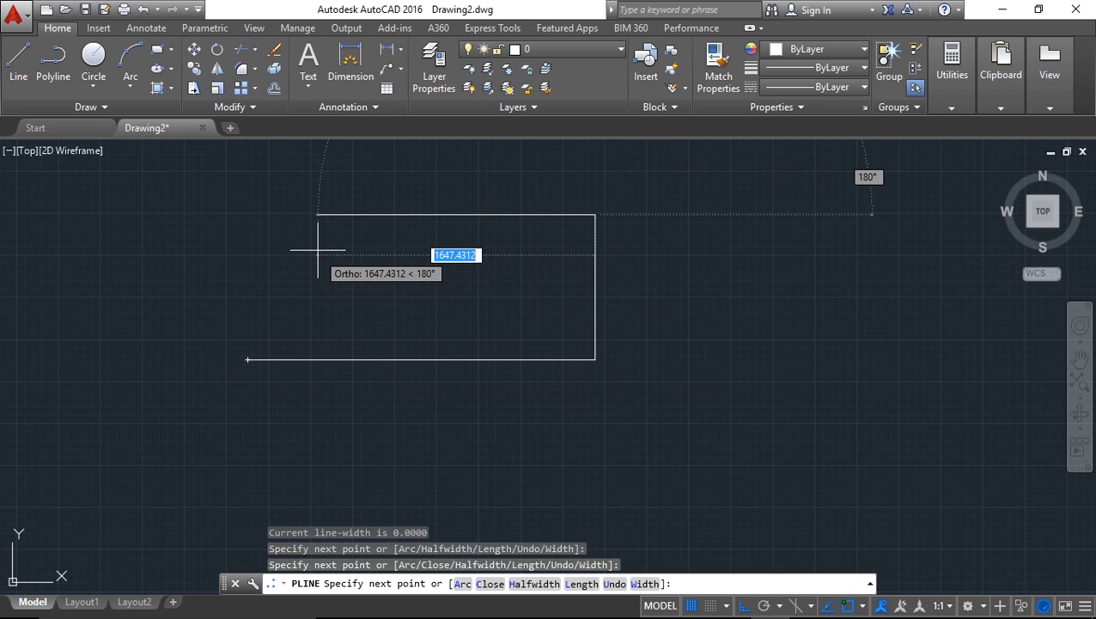
type("a")
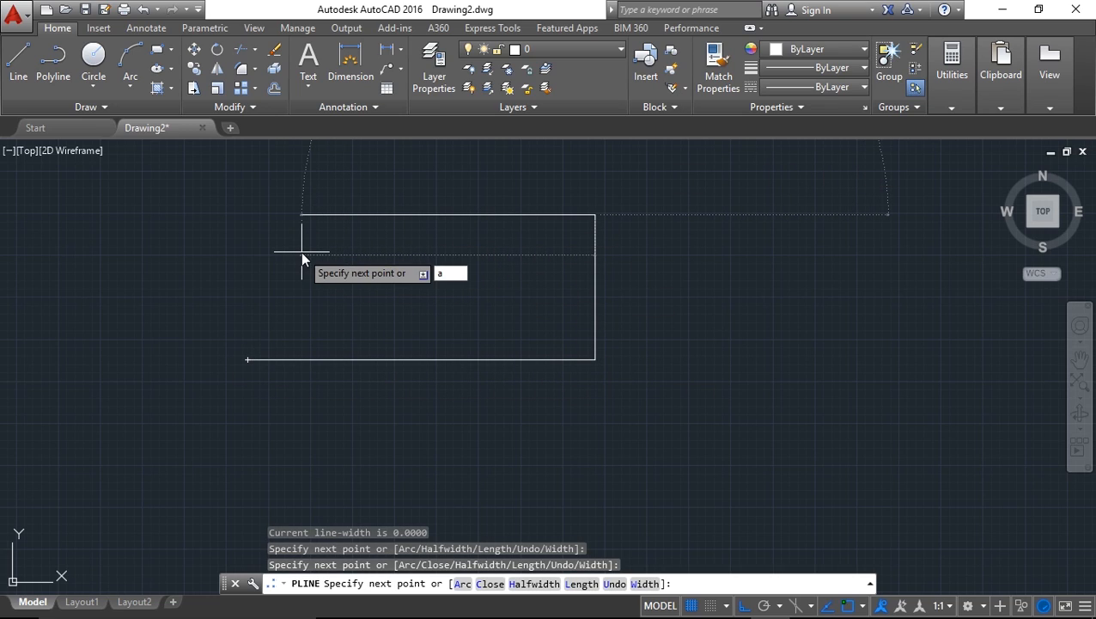
key("Escape")
key("Escape")
left_click(715, 455)
left_click(379, 236)
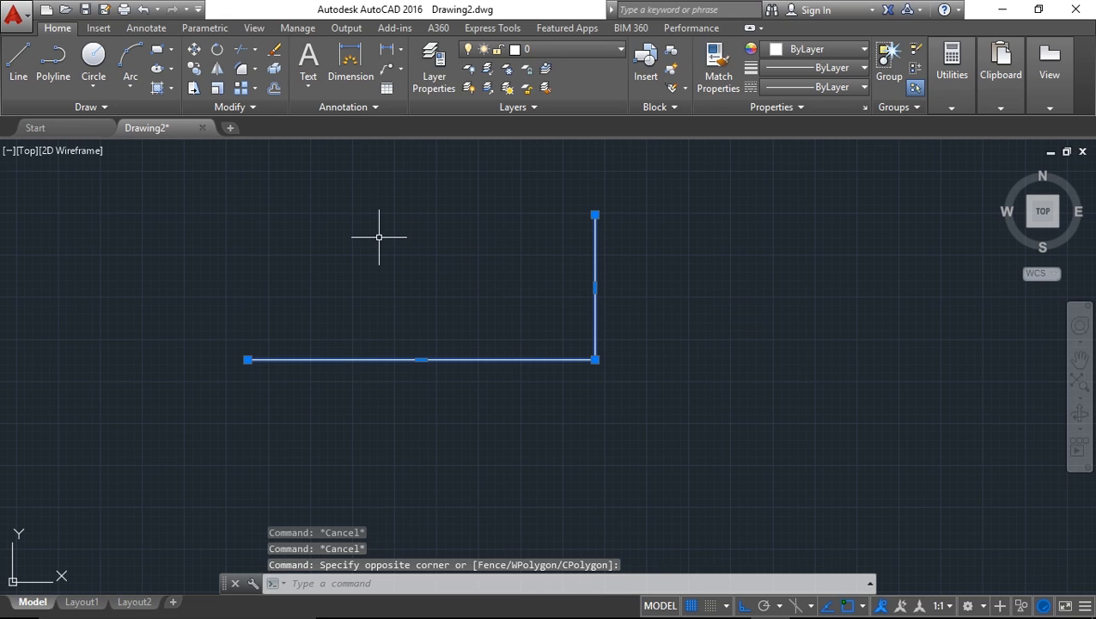
key("Delete")
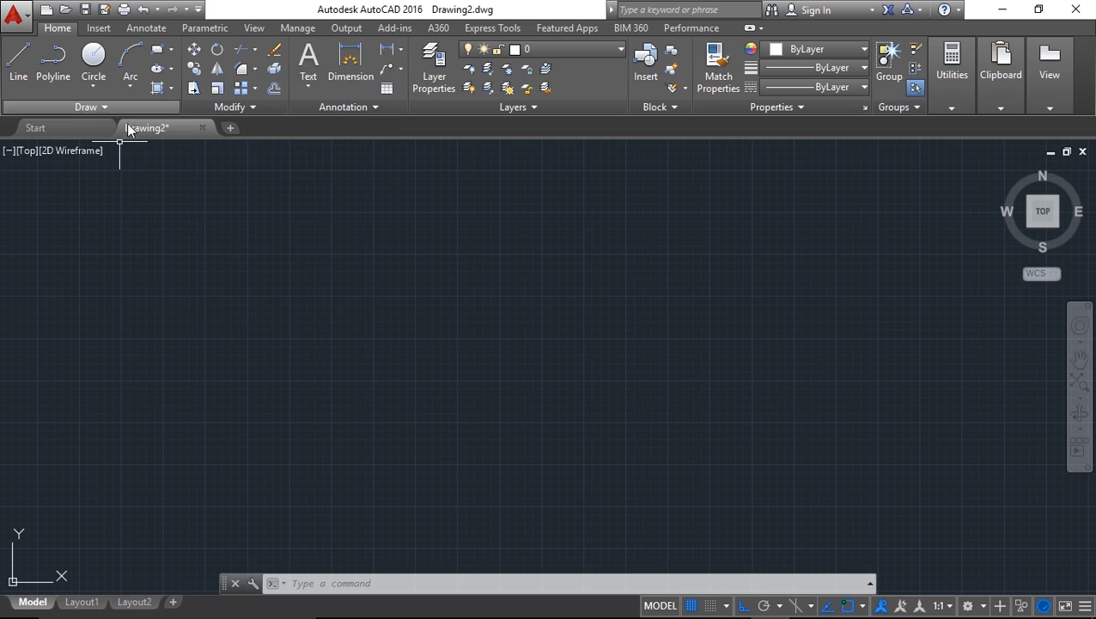
- Try drawing a free three-point arc in the empty drawing area, and erase it
left_click(138, 53)
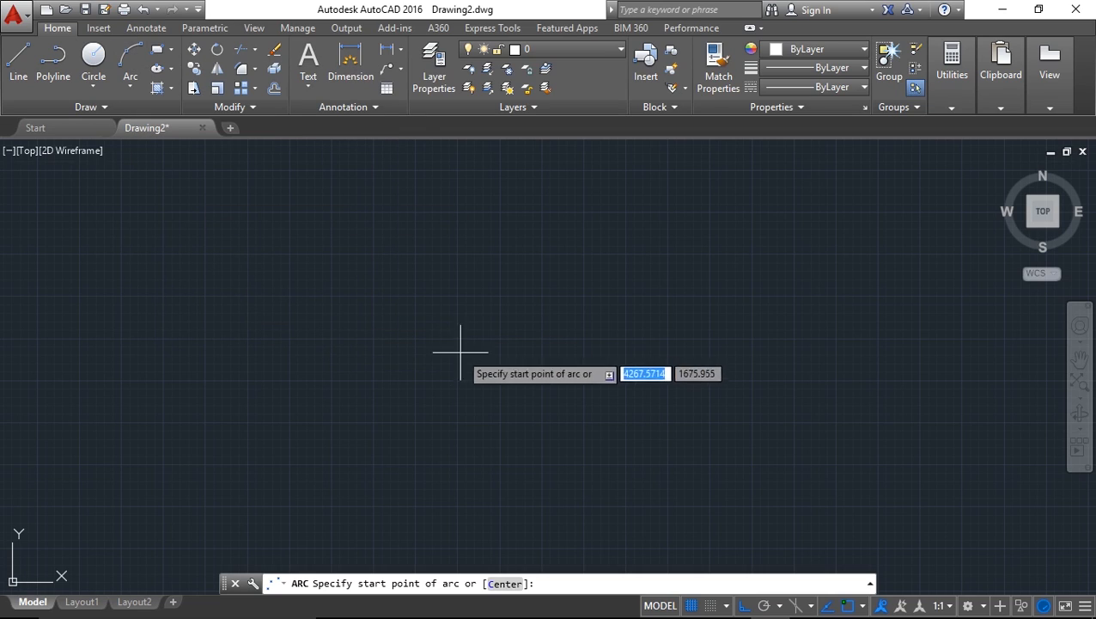
left_click(357, 393)
left_click(515, 394)
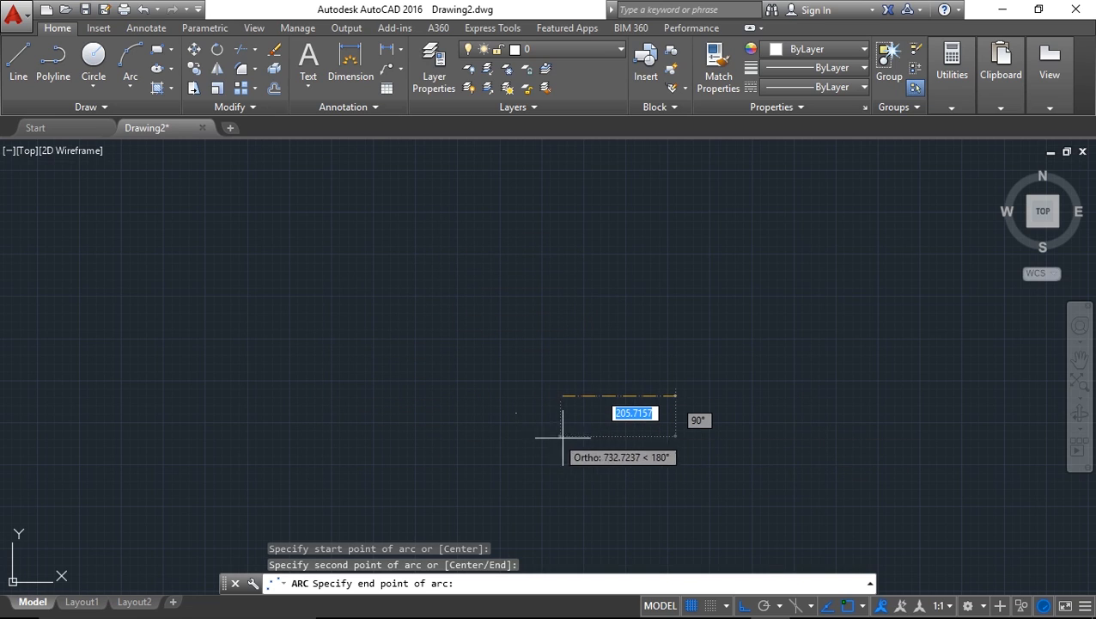
left_click(676, 514)
middle_click_drag(600, 361, 550, 304)
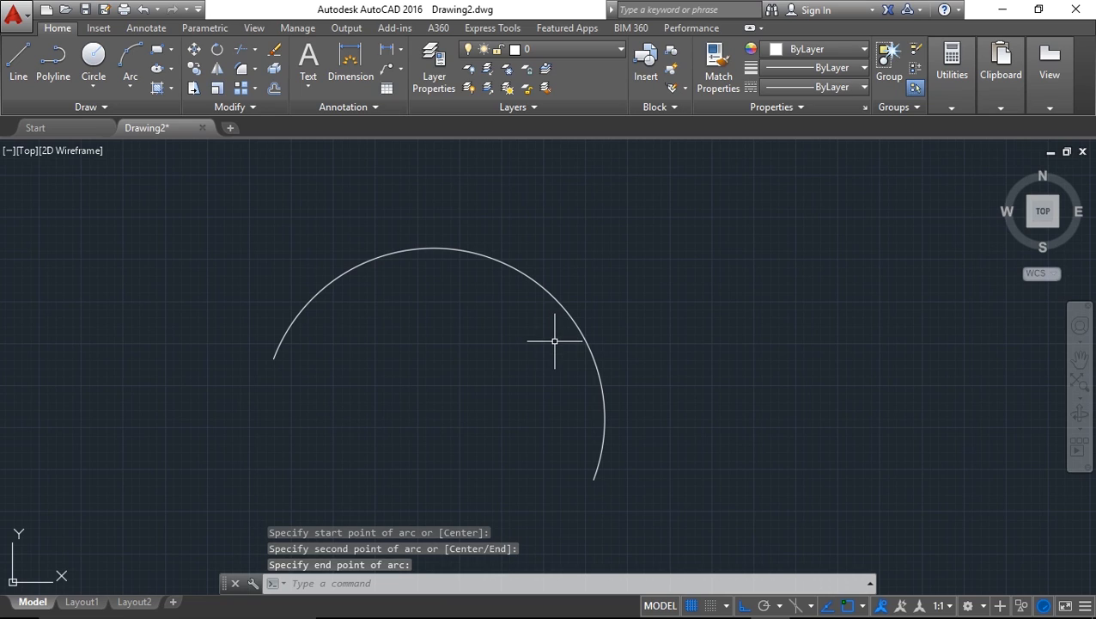
key("Escape")
left_click(684, 435)
left_click(460, 235)
key("Delete")
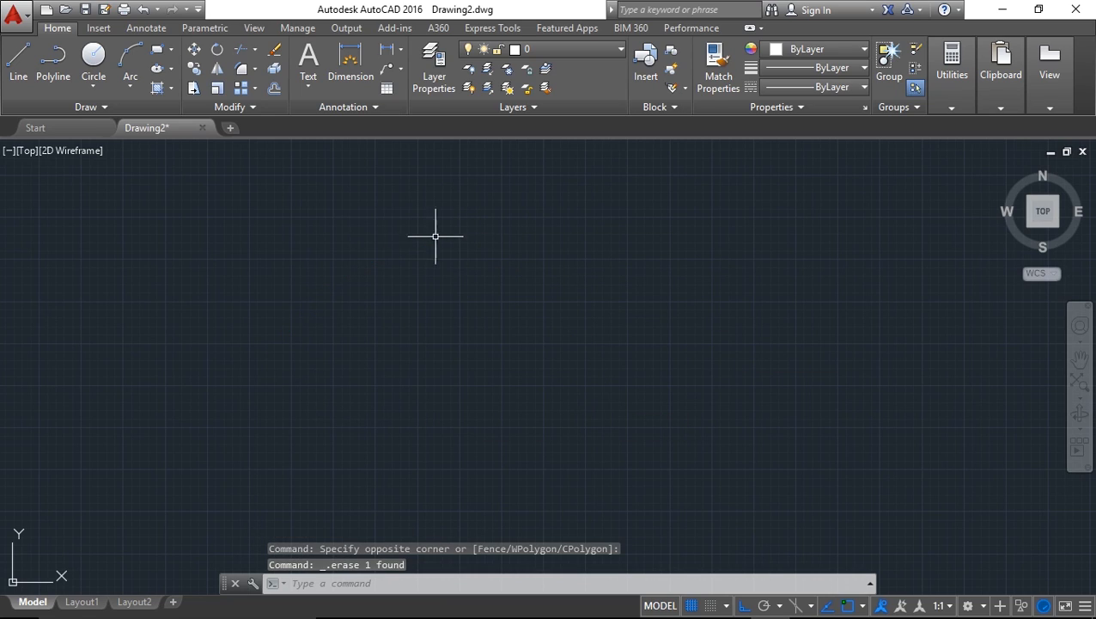
- Try a second three-point arc with its points picked farther apart, and erase it
left_click(131, 60)
left_click(232, 357)
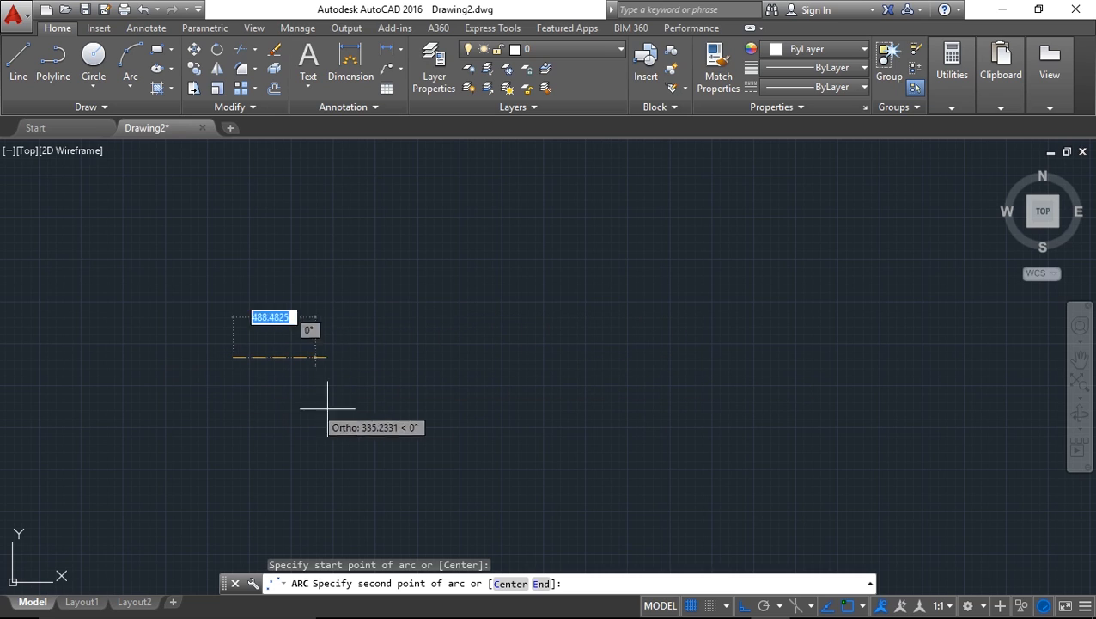
left_click(566, 424)
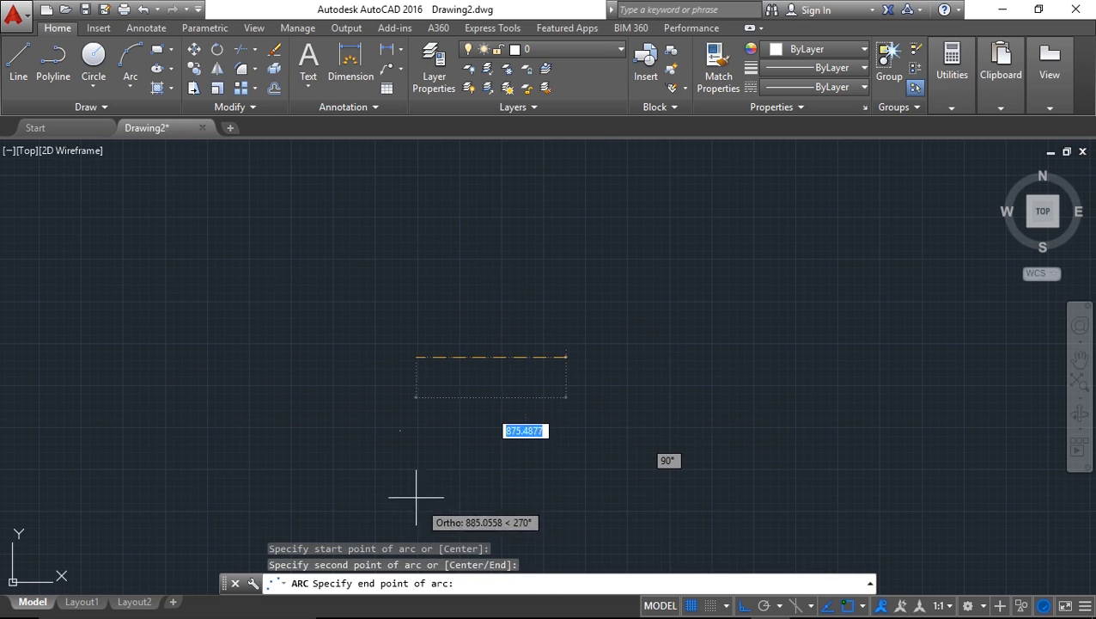
left_click(566, 527)
middle_click_drag(365, 330, 456, 218)
middle_click_drag(531, 187, 516, 197)
left_click(631, 421)
left_click(359, 178)
key("Delete")
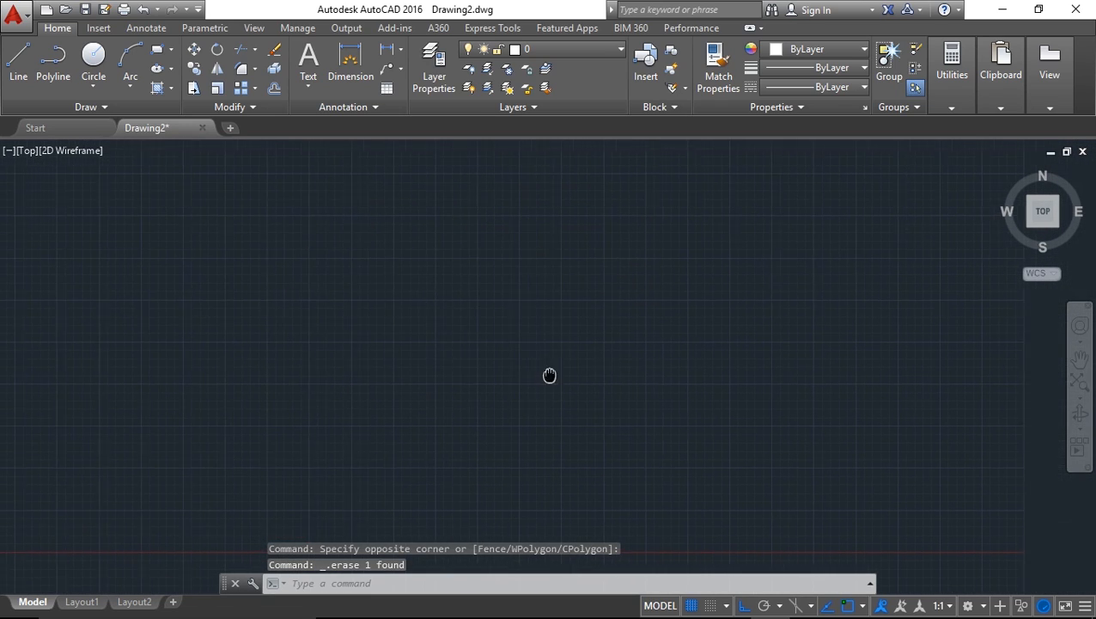
- Place the start point of a new polyline in the empty drawing area
left_click(53, 60)
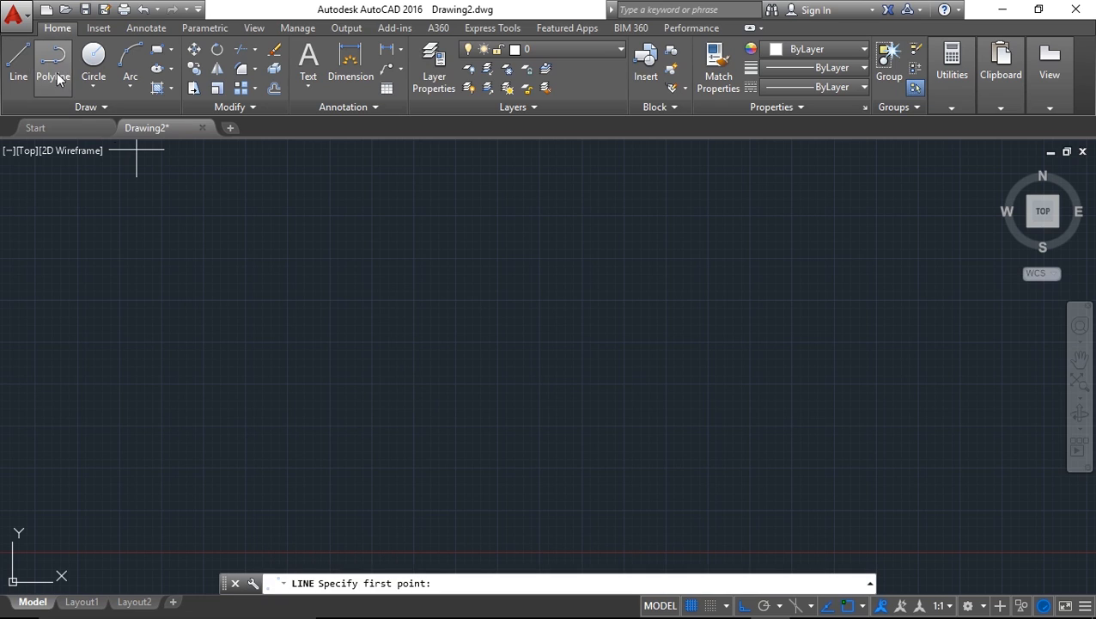
left_click(537, 427)
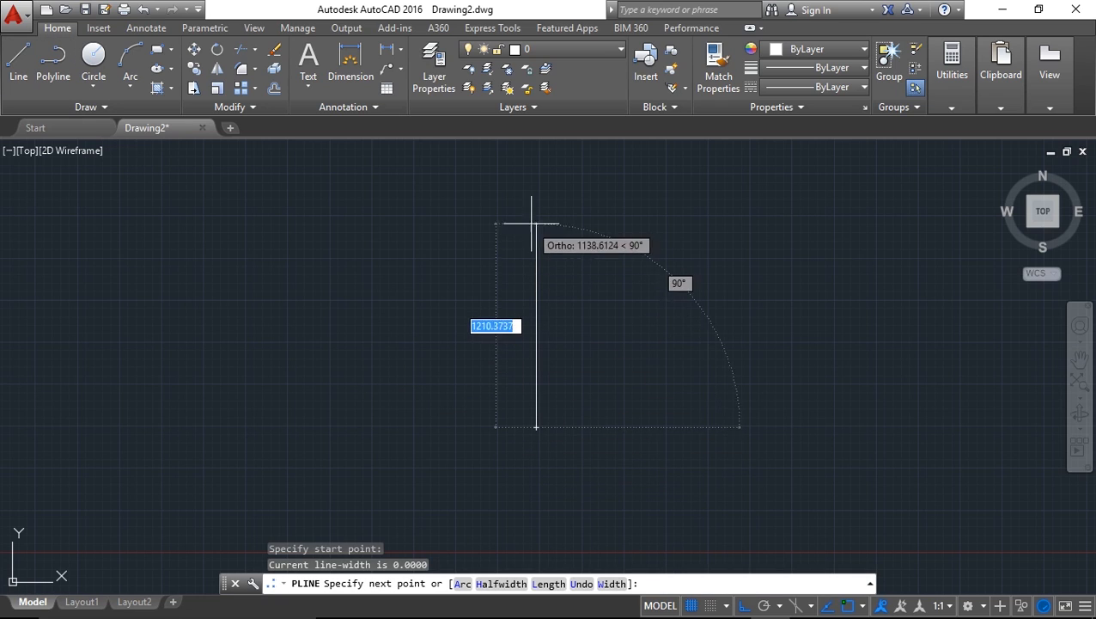
middle_click_drag(573, 357, 455, 331)
scroll(506, 389, "up", 2)
scroll(404, 388, "down", 4)
middle_click_drag(414, 391, 509, 387)
middle_click_drag(520, 328, 528, 376)
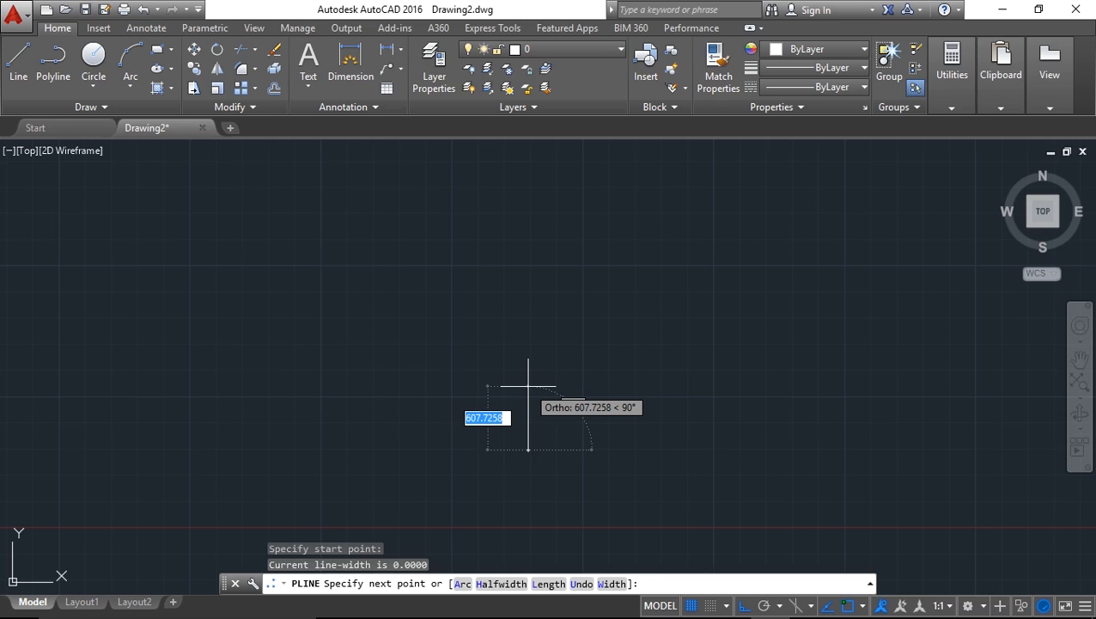
type("150")
key("Return")
key("ctrl+z")
- Draw the right wall end as a polyline running 1000 units left, 150 up and 1000 back to the right
middle_click_drag(247, 444, 423, 442)
type("1000")
key("Return")
type("150")
key("Return")
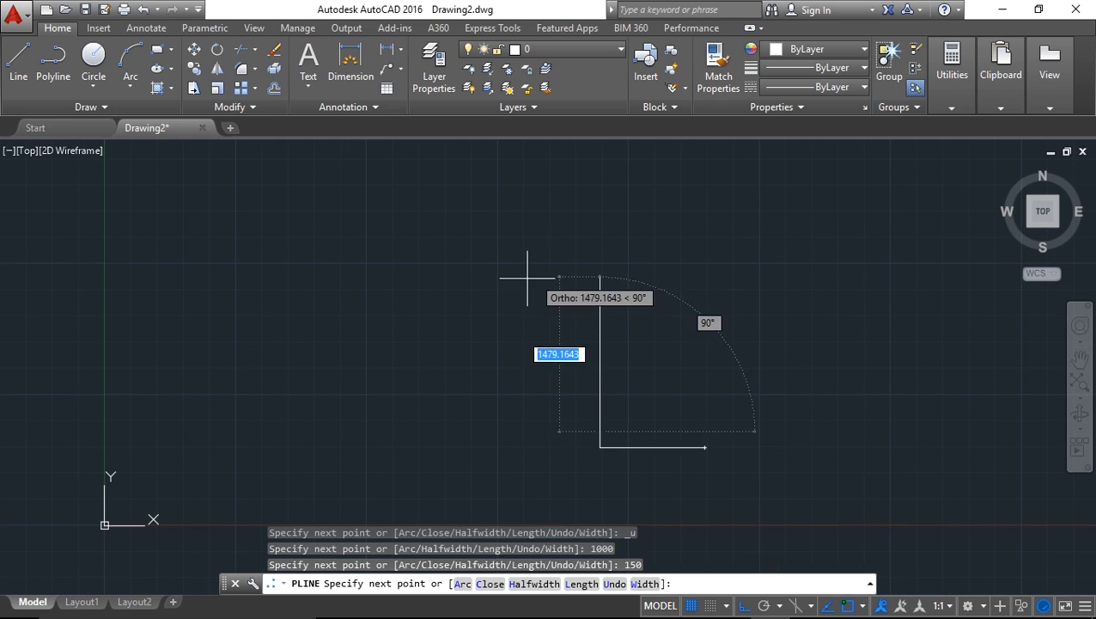
type("1000")
key("Return")
key("Escape")
- Draw a polyline starting 800 units left of the right wall's lower inner corner, going 150 up and 1000 left
scroll(601, 457, "up", 2)
middle_click_drag(601, 457, 716, 442)
scroll(716, 441, "down", 2)
key("Return")
scroll(710, 442, "up", 4)
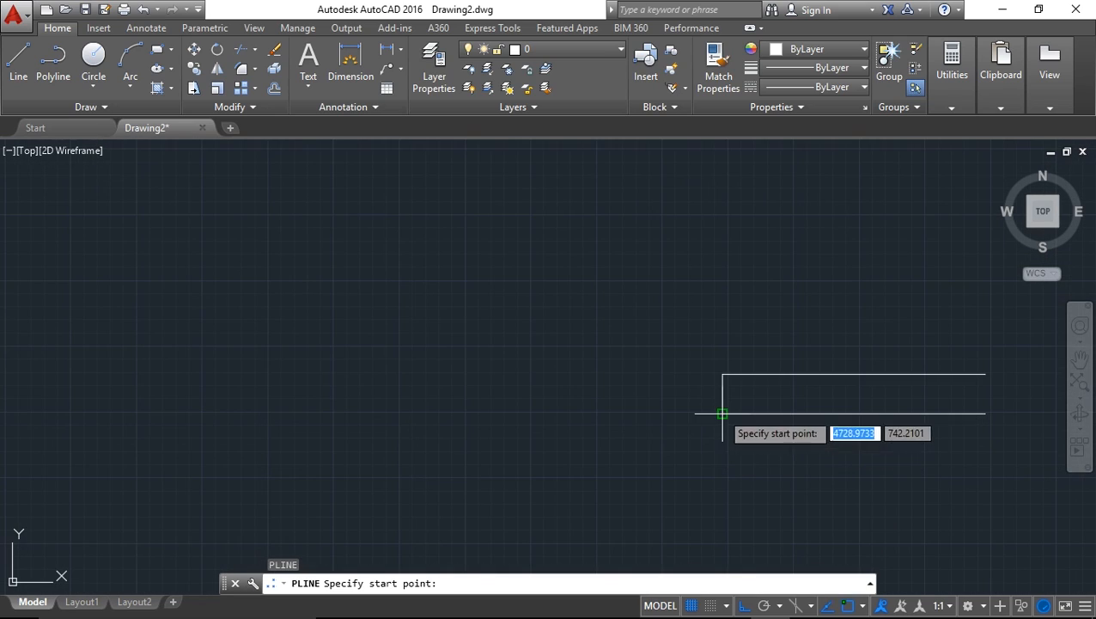
type("800")
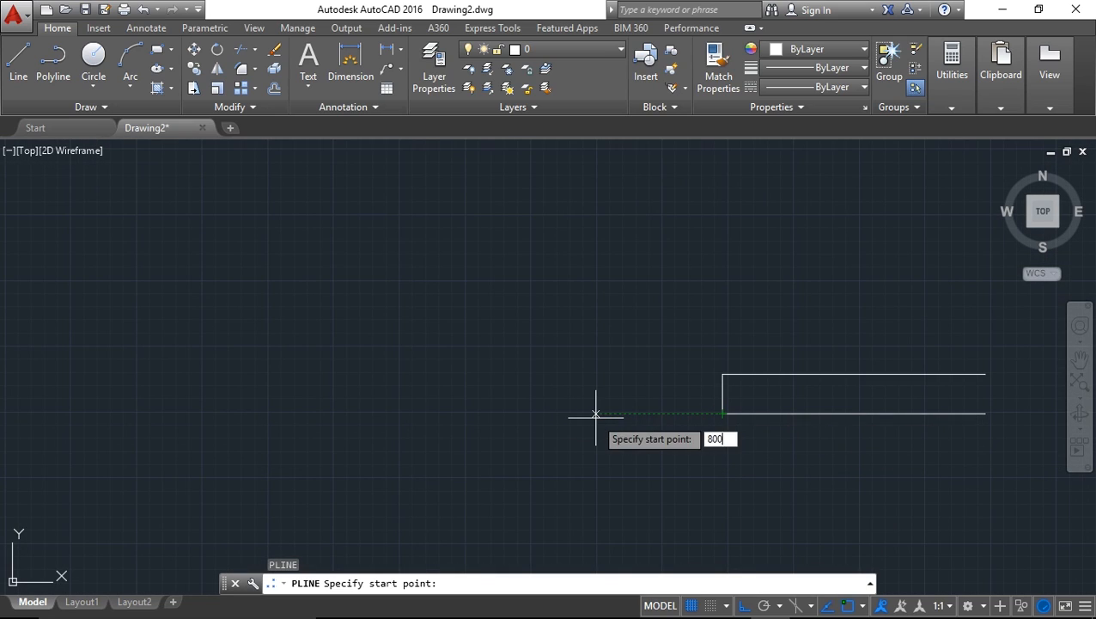
key("Return")
type("150")
key("Return")
type("1000")
key("Return")
key("Escape")
- Draw the left wall's lower edge as a line from its inner corner leftward to match the upper edge's length
type("l")
key("Return")
left_click(512, 413)
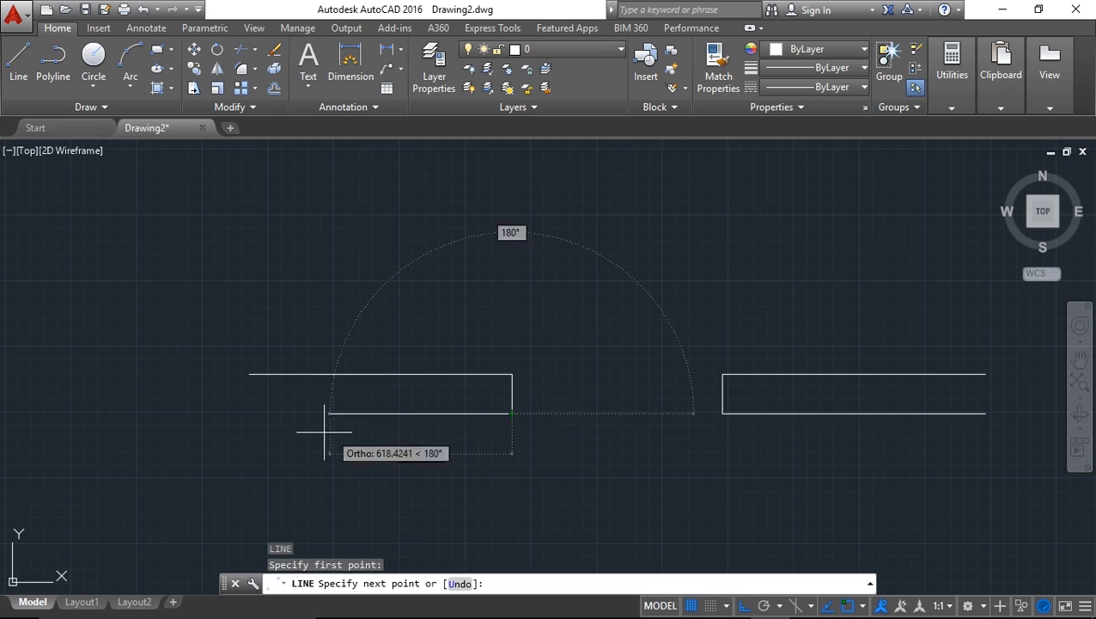
- Draw the door leaf as a polyline from the left wall's upper inner corner, 800 units high and 50 wide, back down to the wall
type("pl")
key("Return")
scroll(410, 519, "down", 2)
left_click(405, 414)
type("800")
key("Return")
type("50")
key("Return")
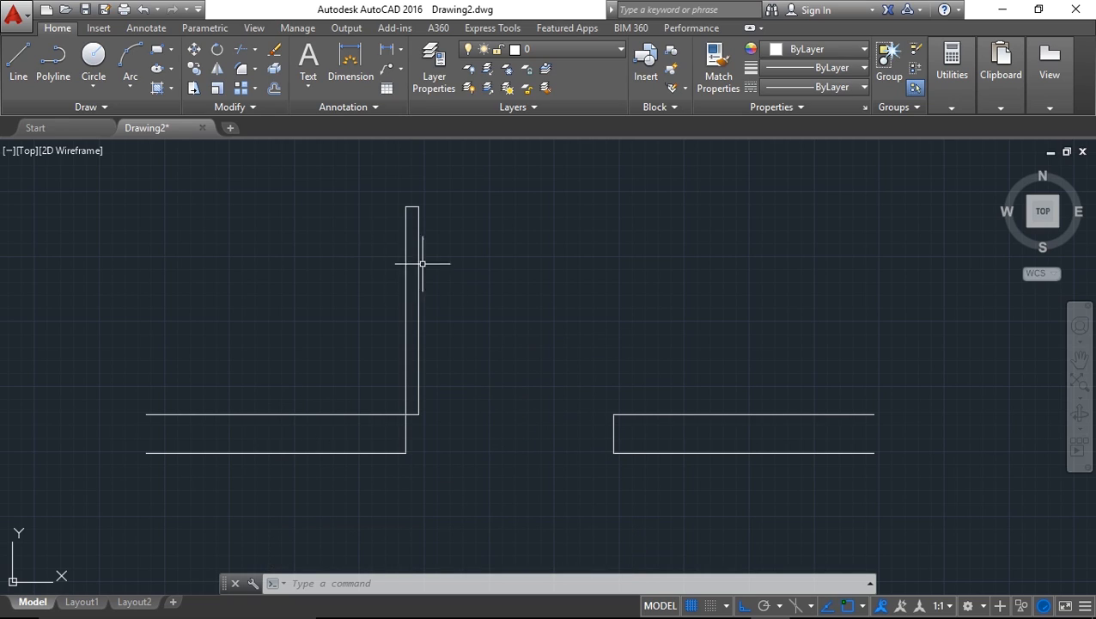
- Draw a three-point door-swing arc through the leaf's two top corners to the right wall's upper inner corner
left_click(131, 60)
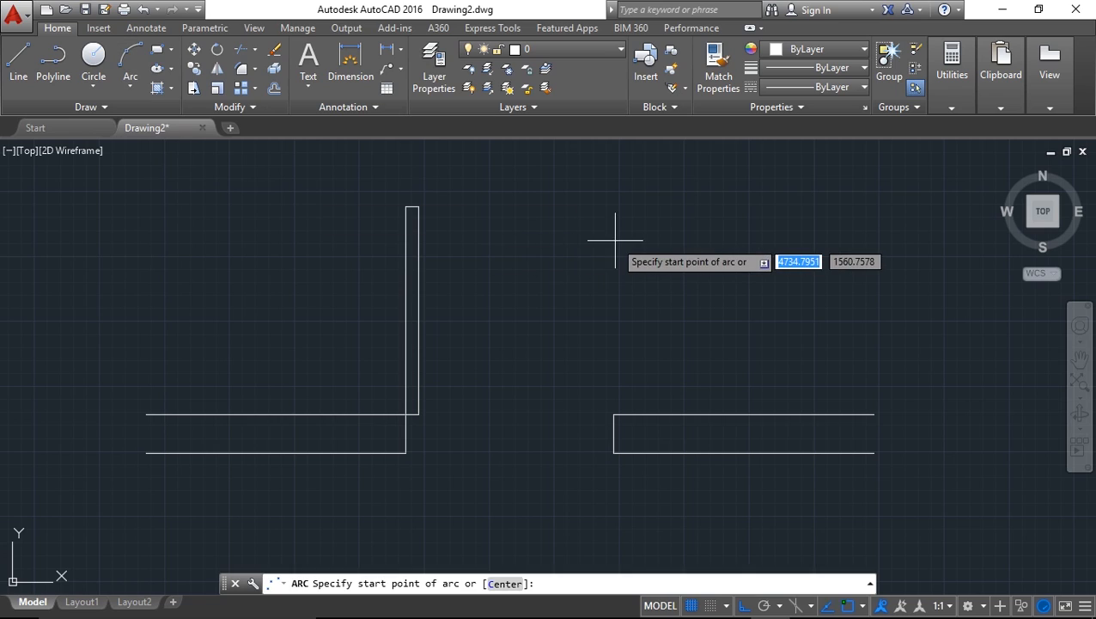
middle_click_drag(628, 323, 581, 365)
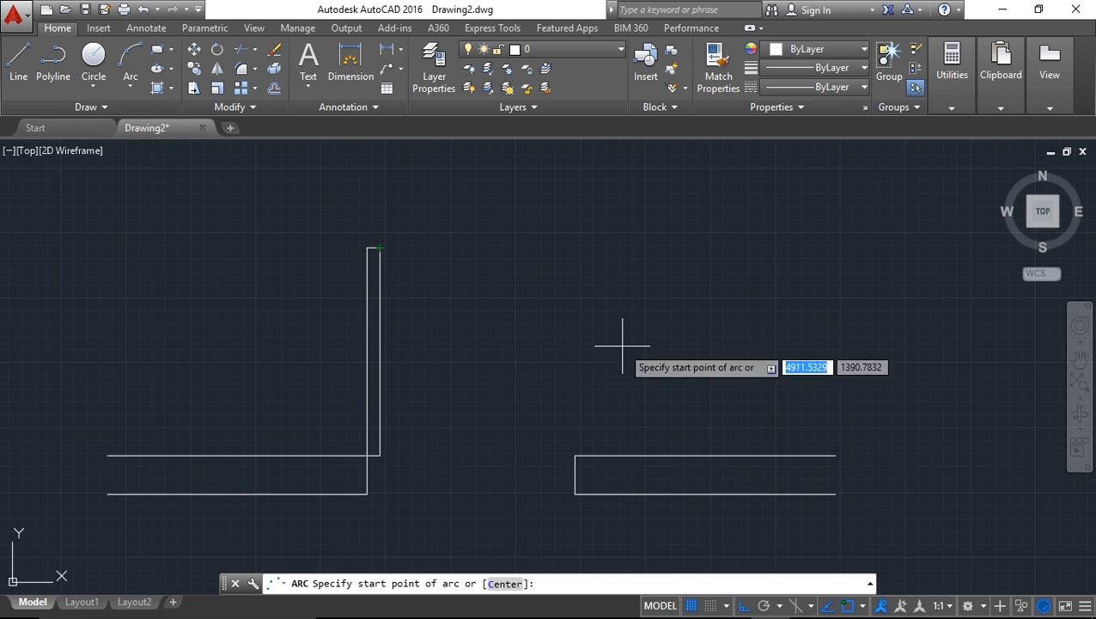
left_click(379, 249)
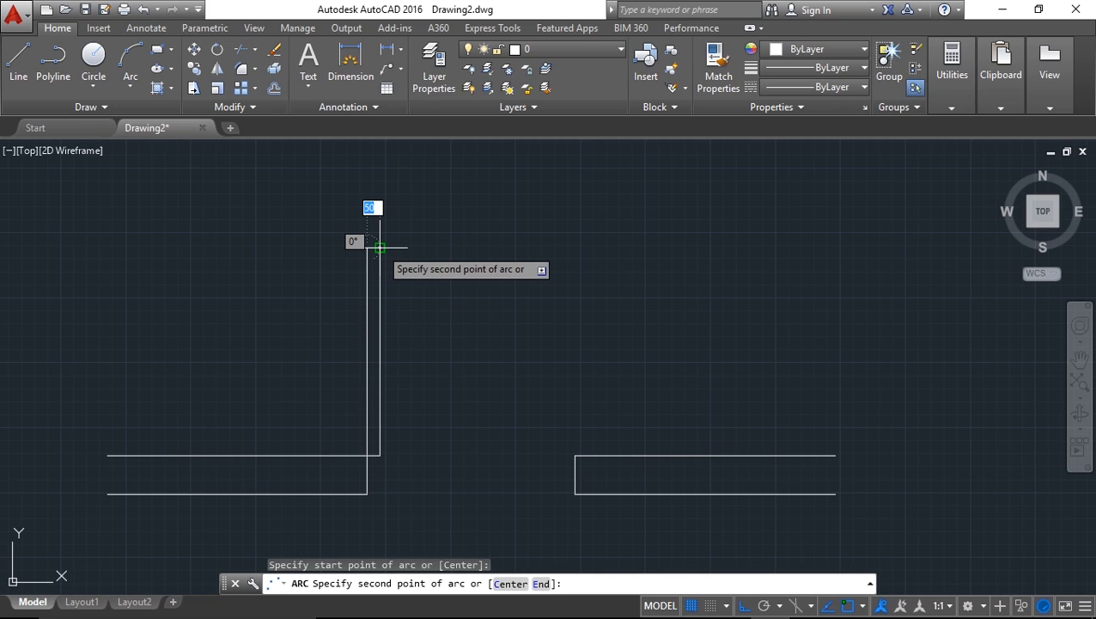
left_click(377, 247)
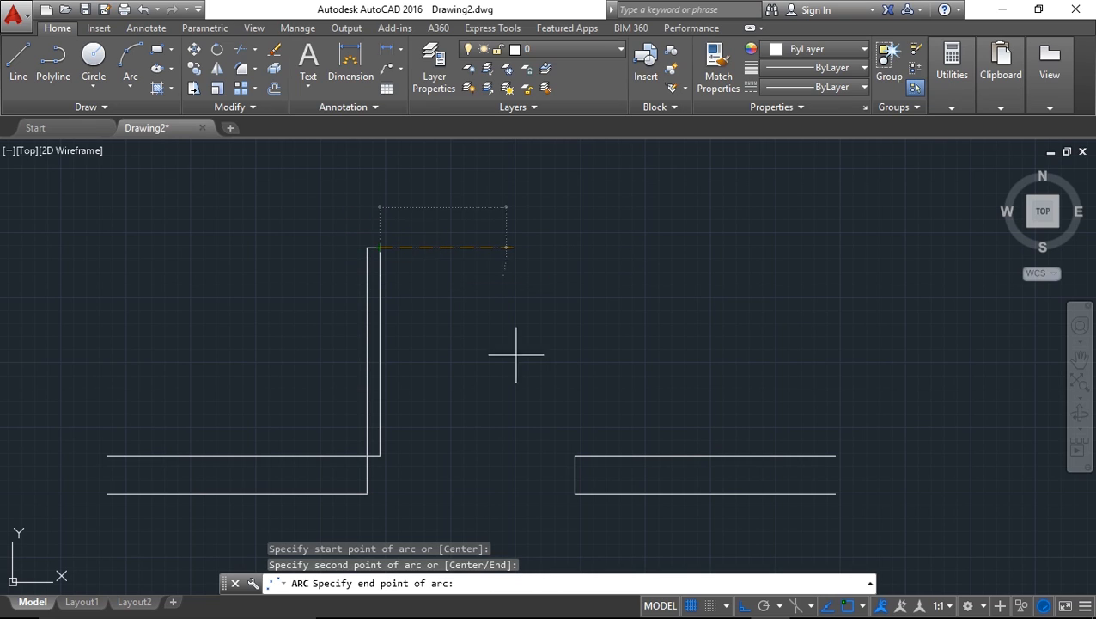
left_click(574, 455)
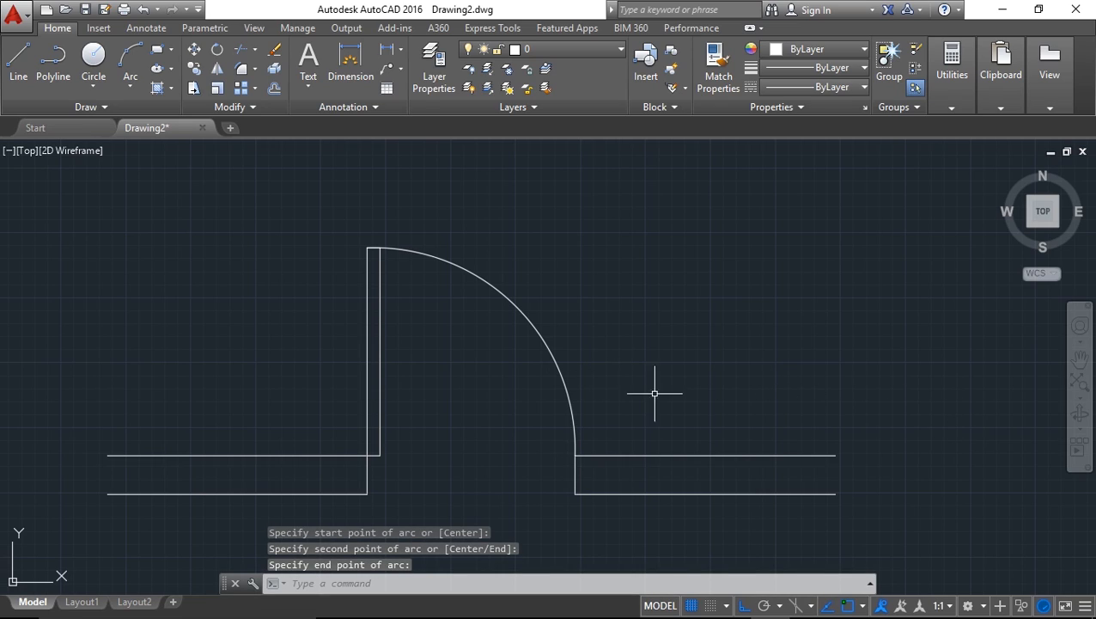
- Erase the door-swing arc and turn Ortho mode off
left_click(522, 351)
left_click(472, 232)
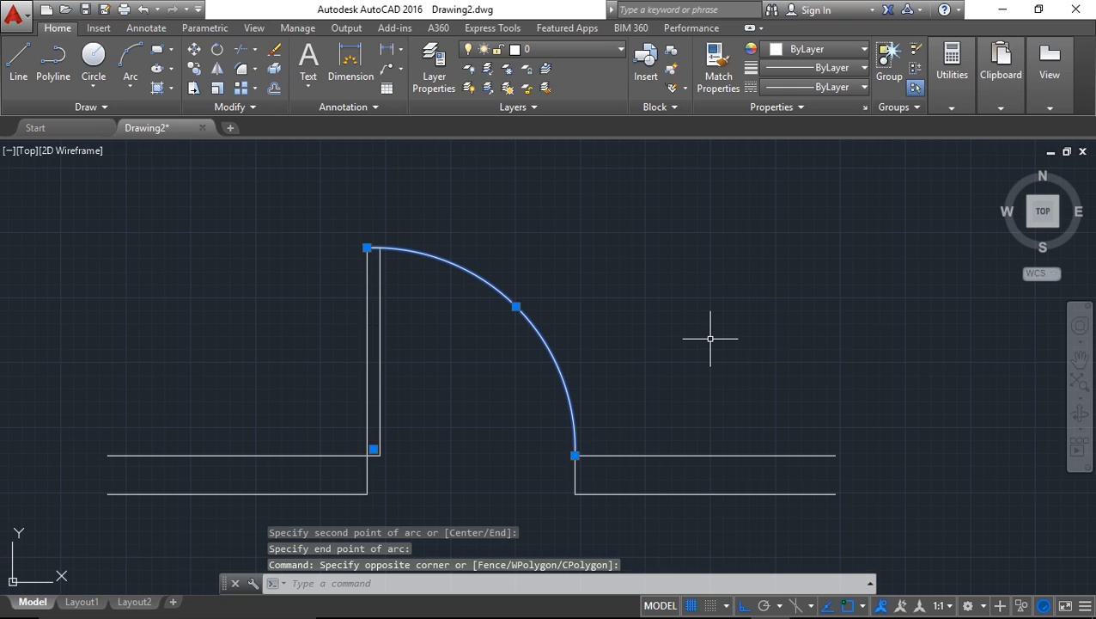
key("Delete")
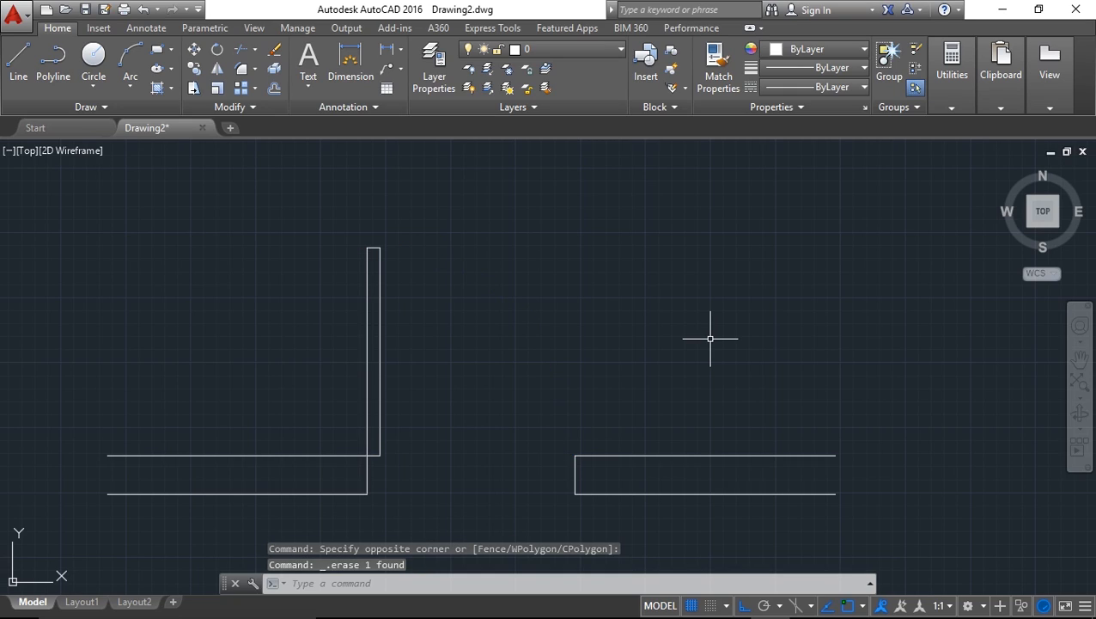
key("Escape")
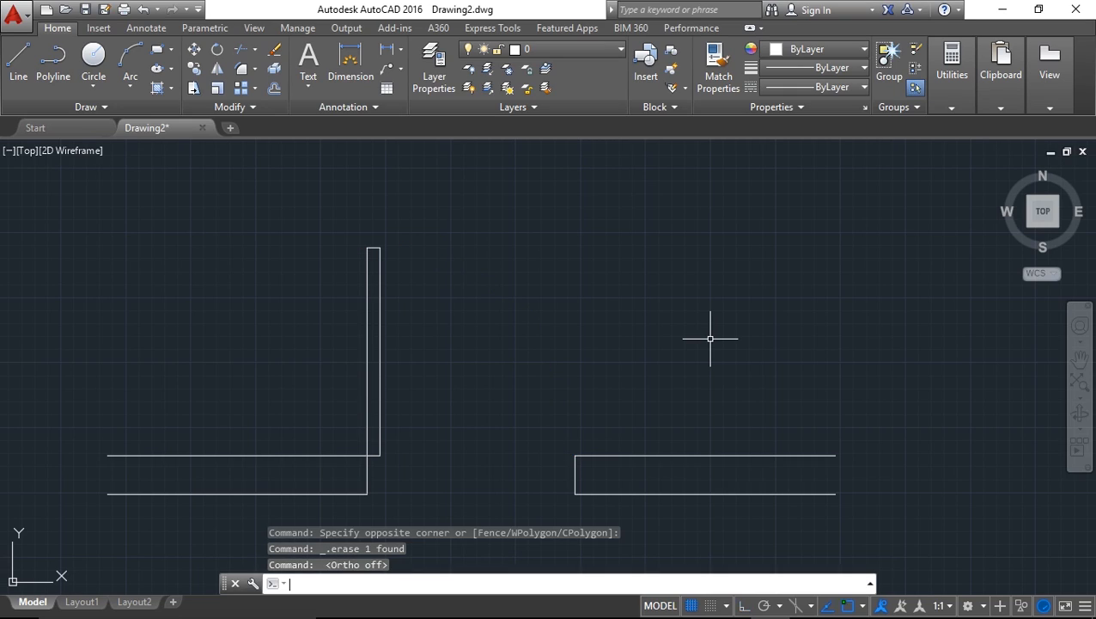
- Redraw the three-point door-swing arc from the leaf's top-left corner through its top-right corner to the right wall's upper inner corner
left_click(129, 58)
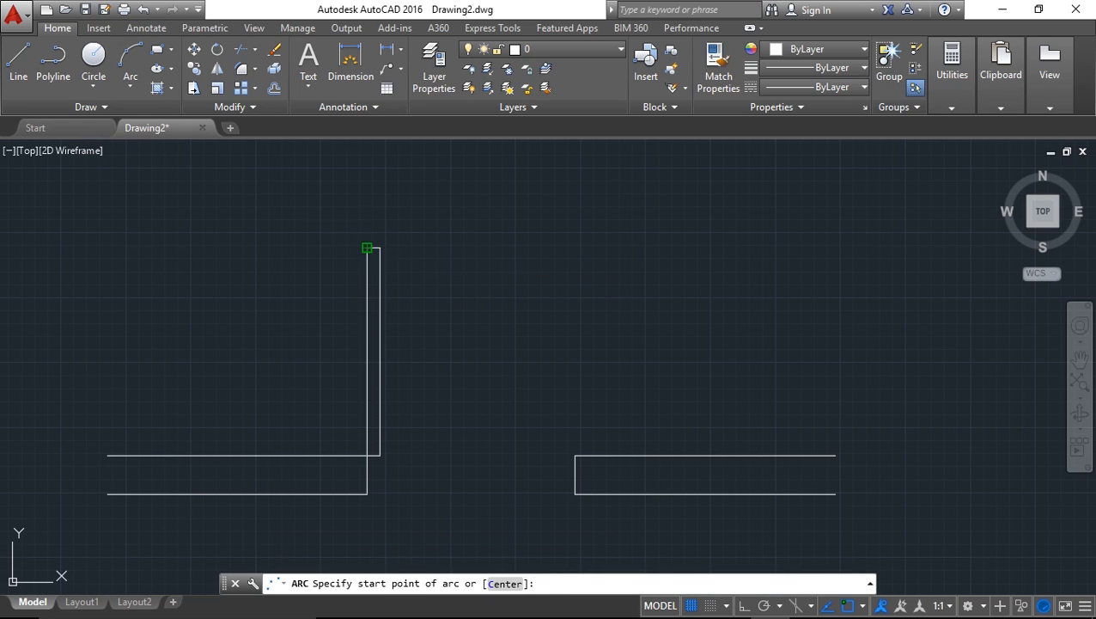
left_click(380, 248)
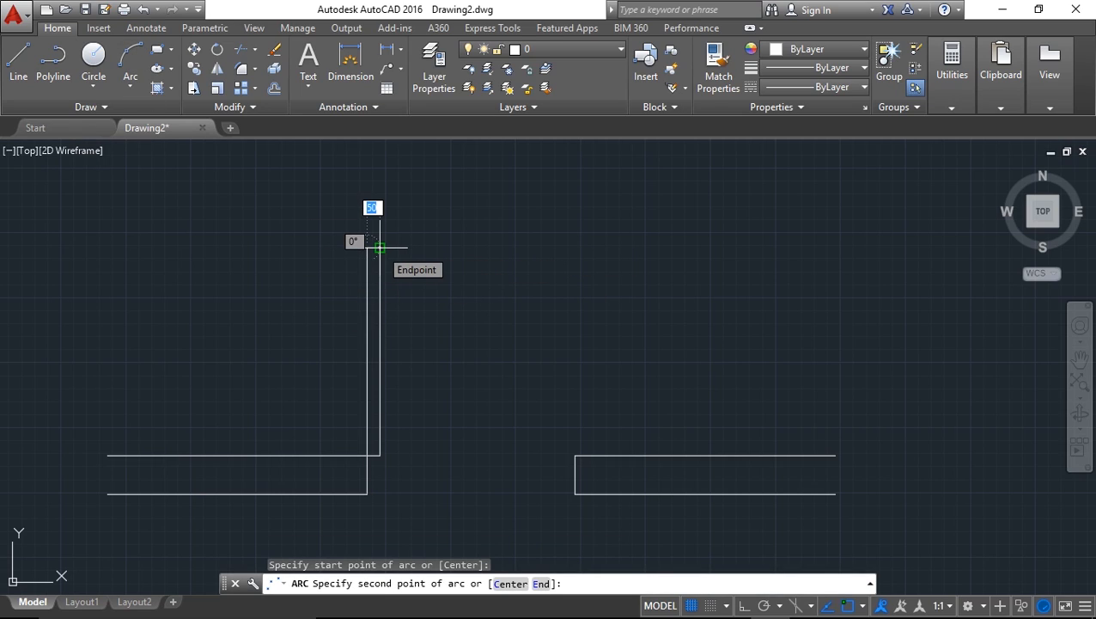
left_click(380, 248)
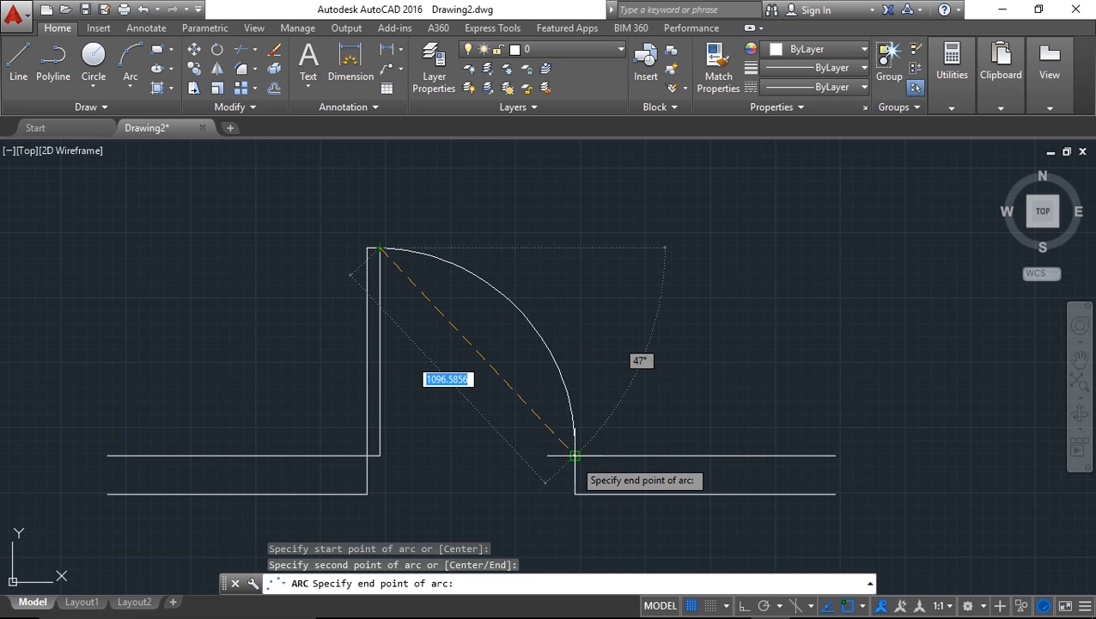
left_click(575, 456)
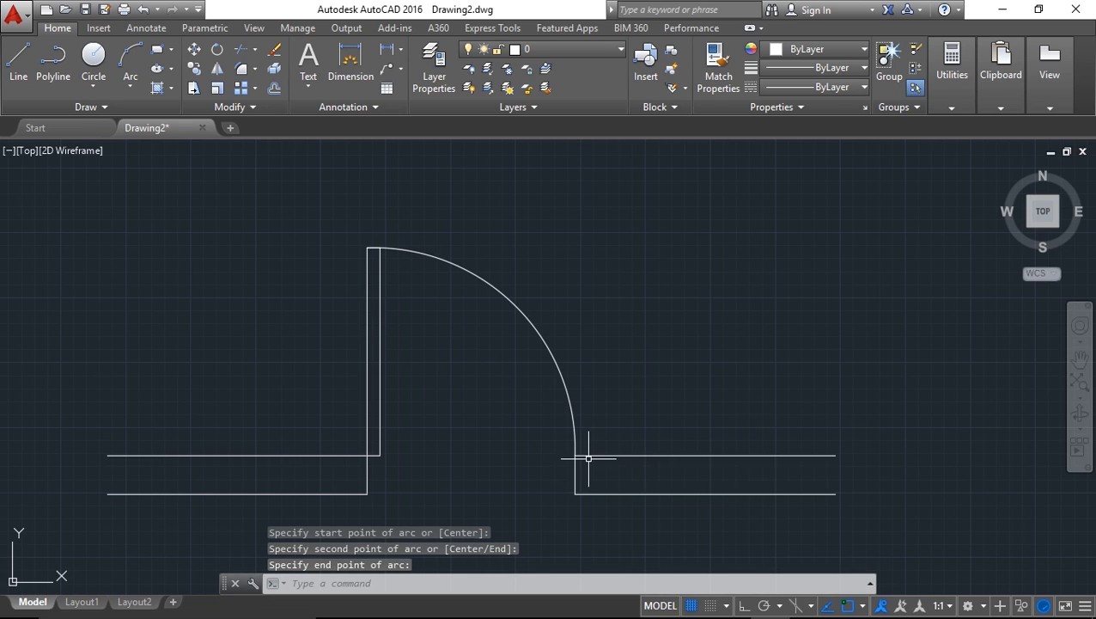
scroll(657, 362, "down", 2)
- Erase the door-swing arc and all remaining wall and door-leaf outlines
left_click(653, 330)
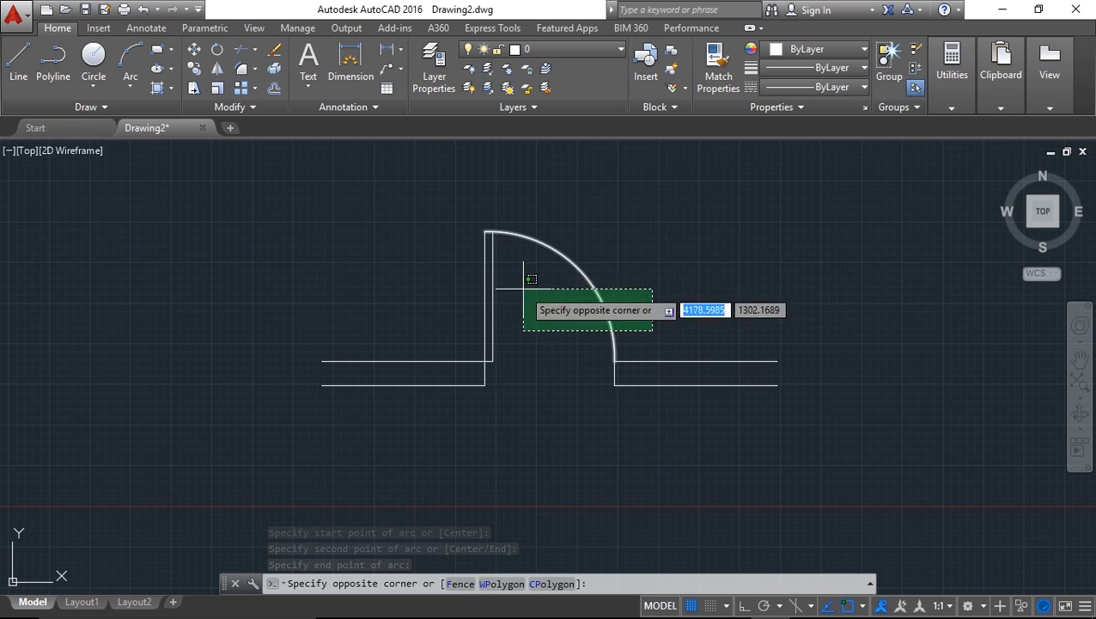
left_click(531, 280)
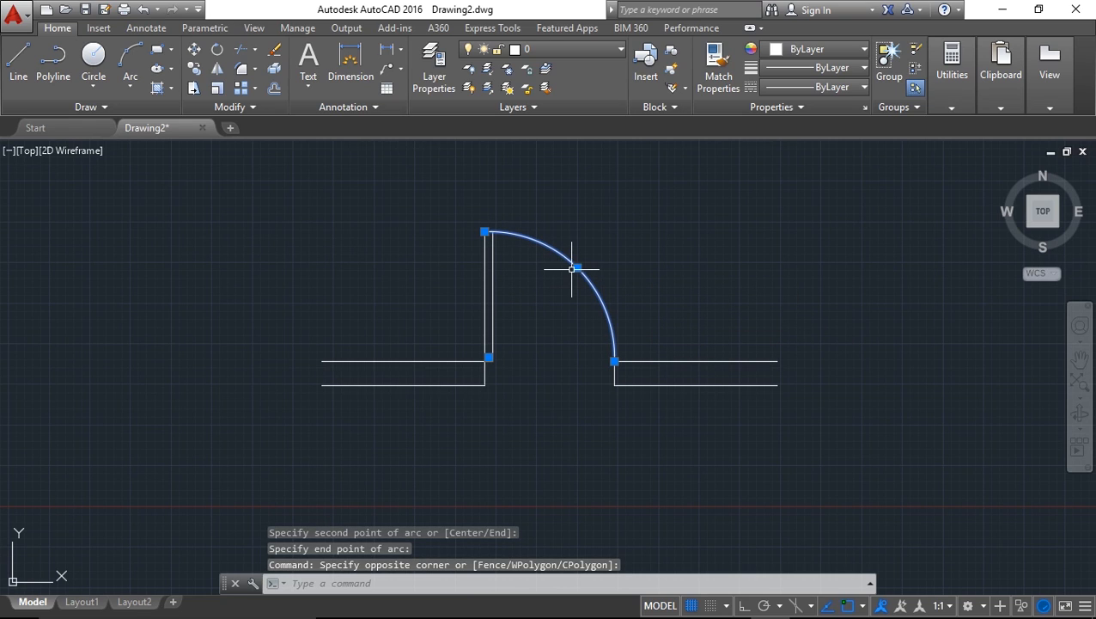
key("Delete")
left_click(823, 460)
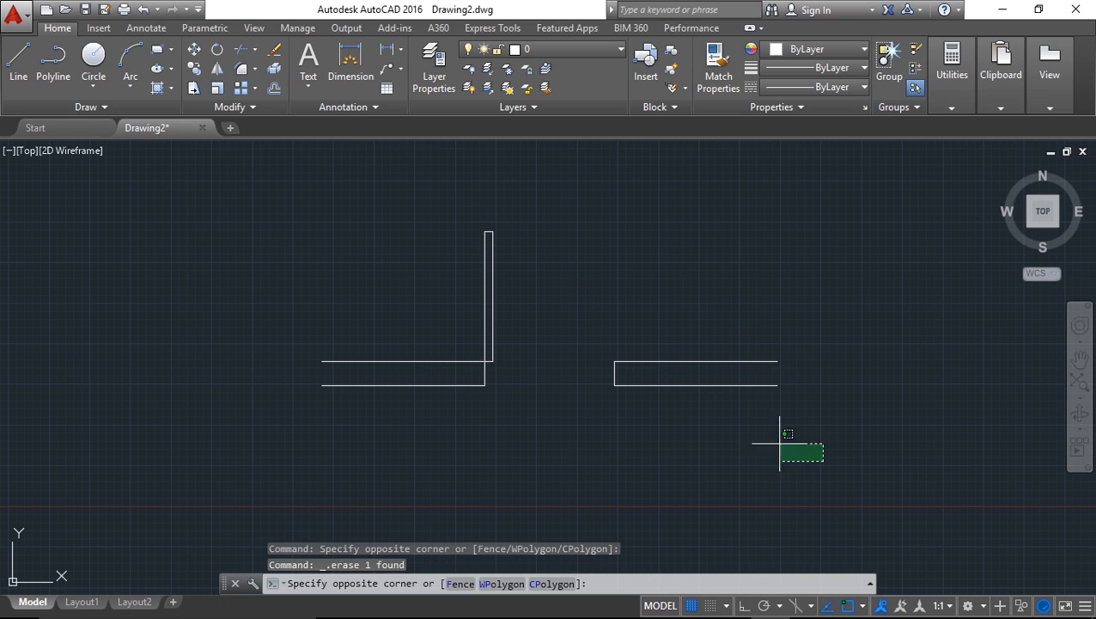
left_click(224, 251)
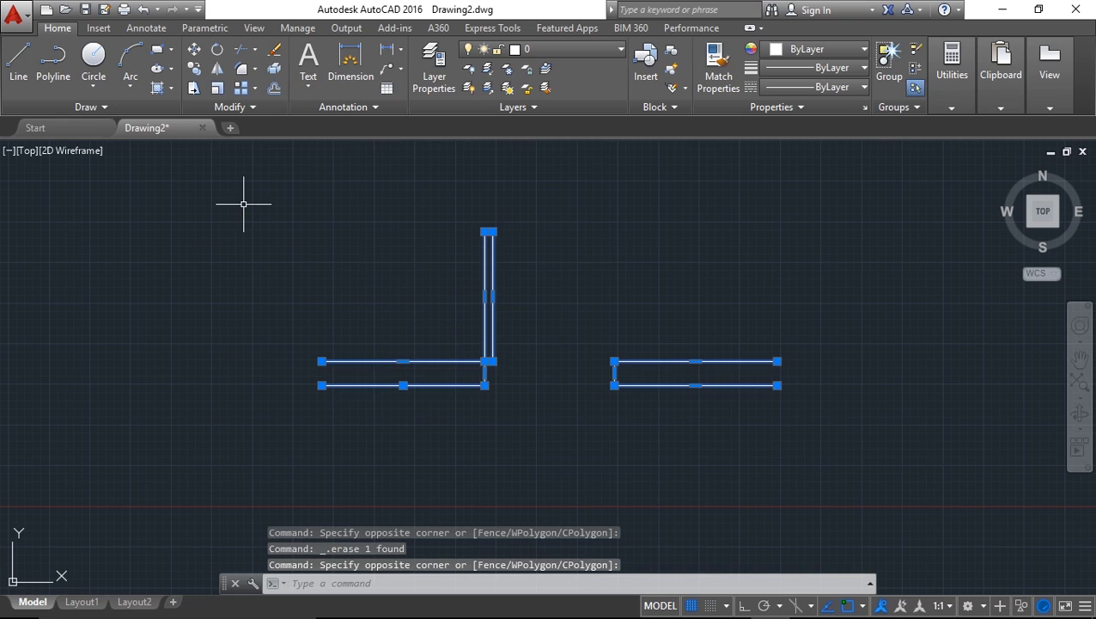
key("Delete")
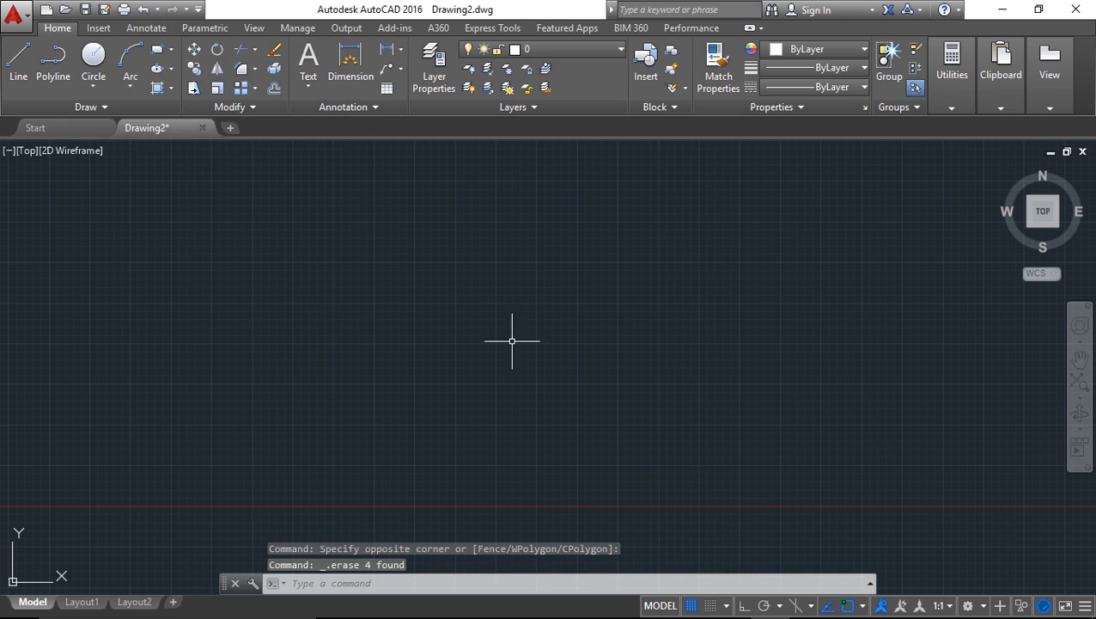
- Draw a large freehand three-point arc in the empty drawing and erase it
left_click(131, 64)
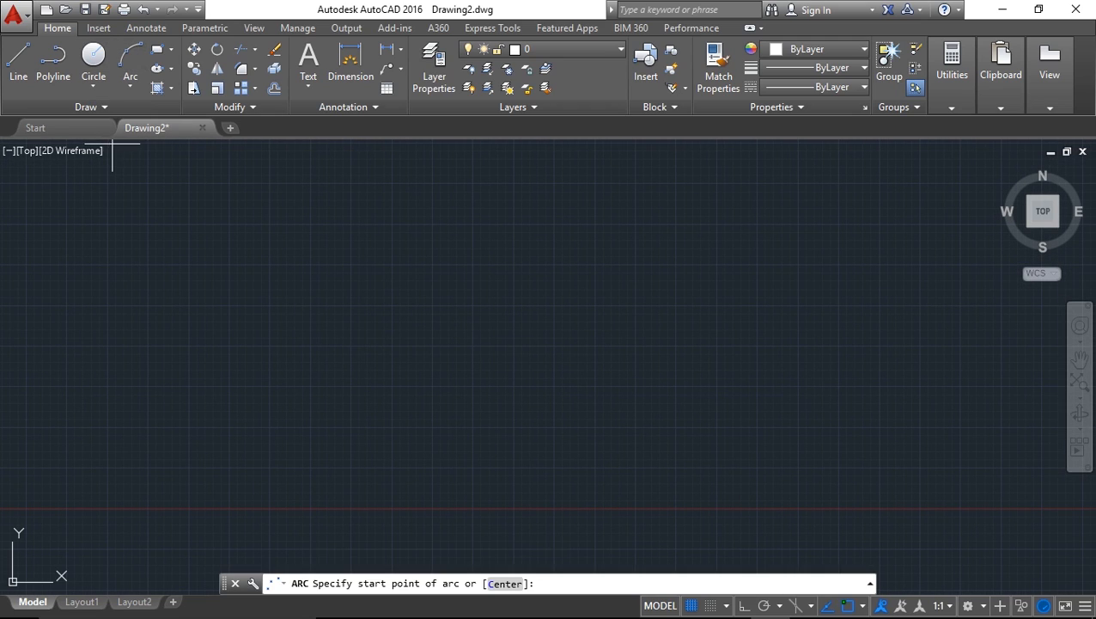
left_click(245, 335)
left_click(744, 340)
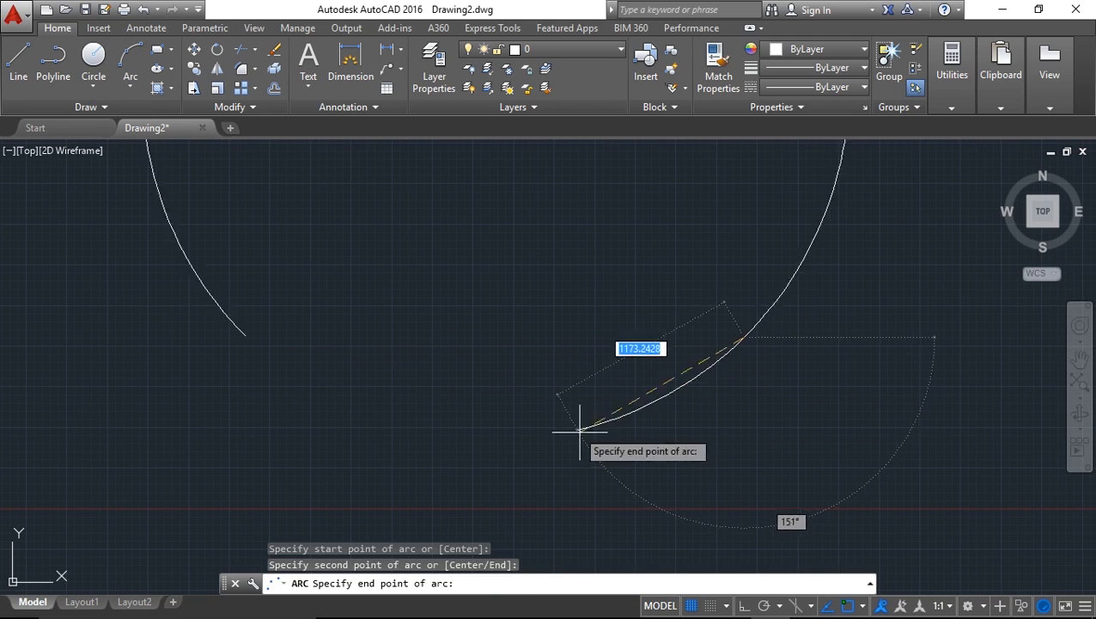
left_click(854, 486)
left_click(792, 481)
left_click(398, 197)
key("Delete")
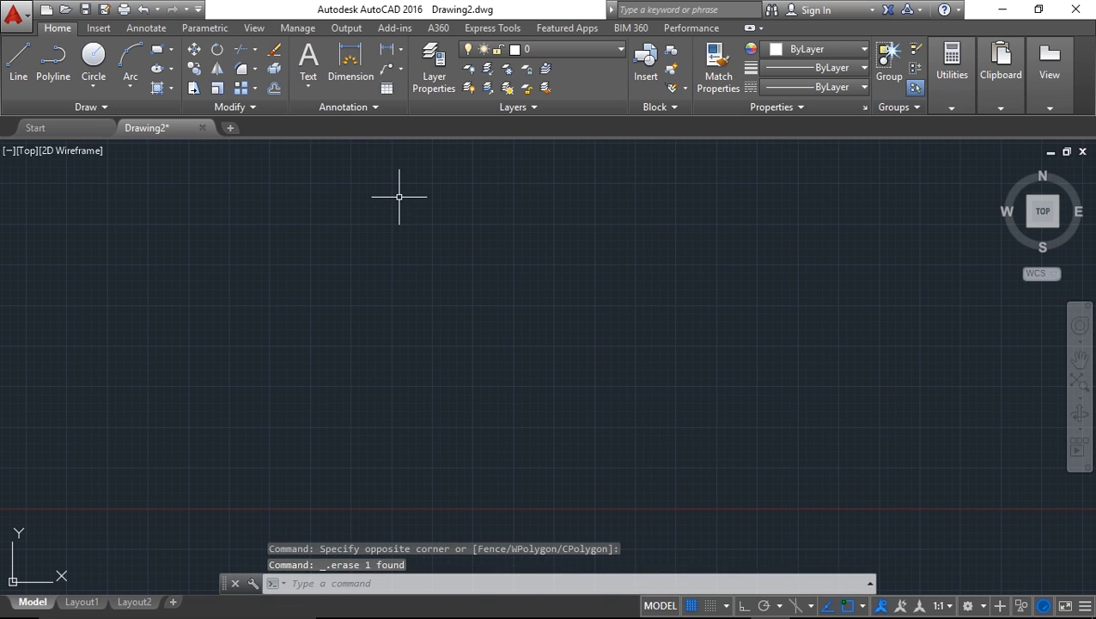
left_click(135, 90)
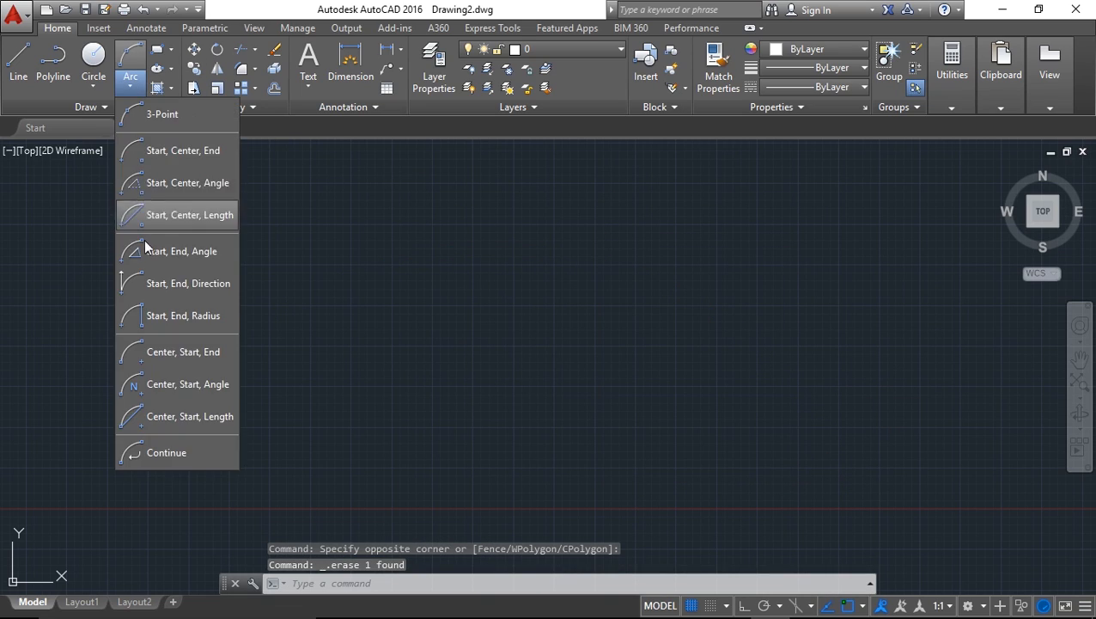
left_click(129, 91)
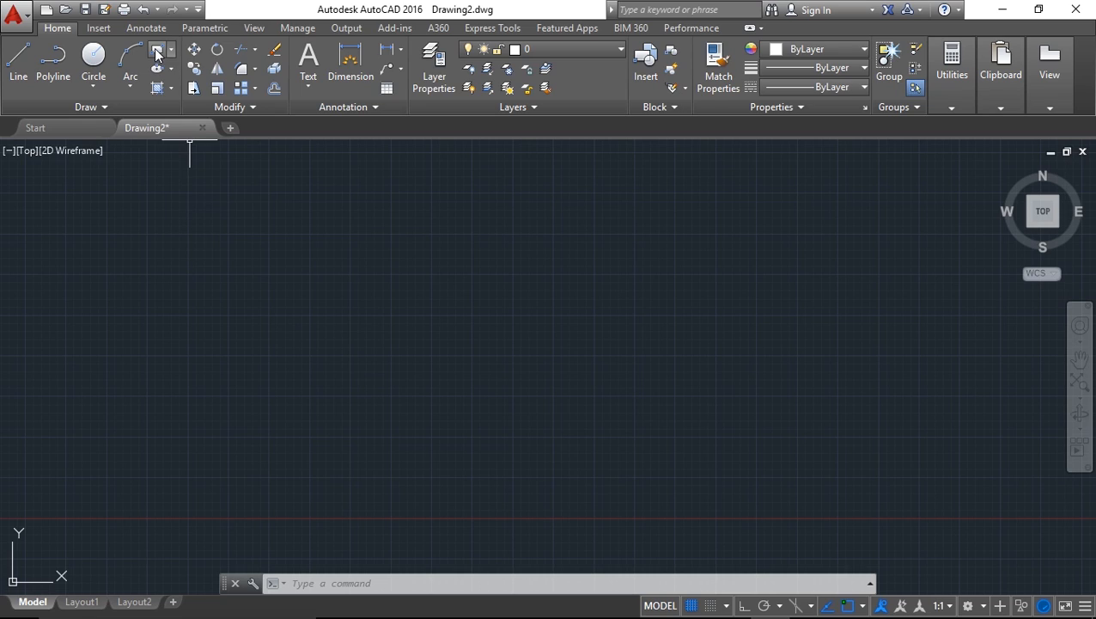
- Draw a wide rectangle by two freehand opposite corners, starting at its lower-left corner, and erase it
left_click(157, 53)
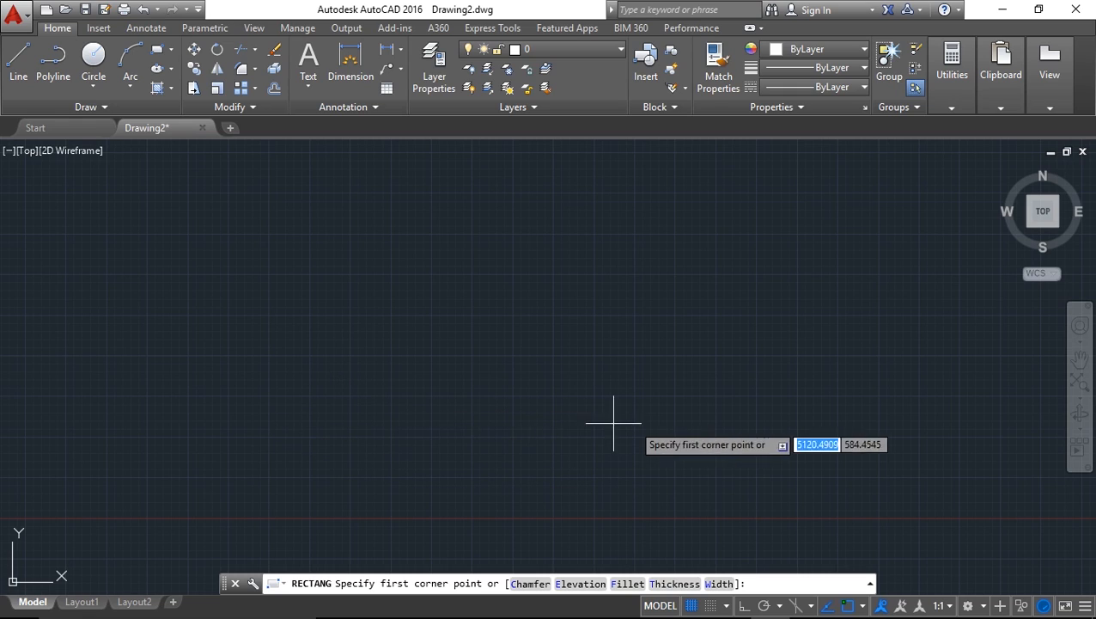
left_click(324, 424)
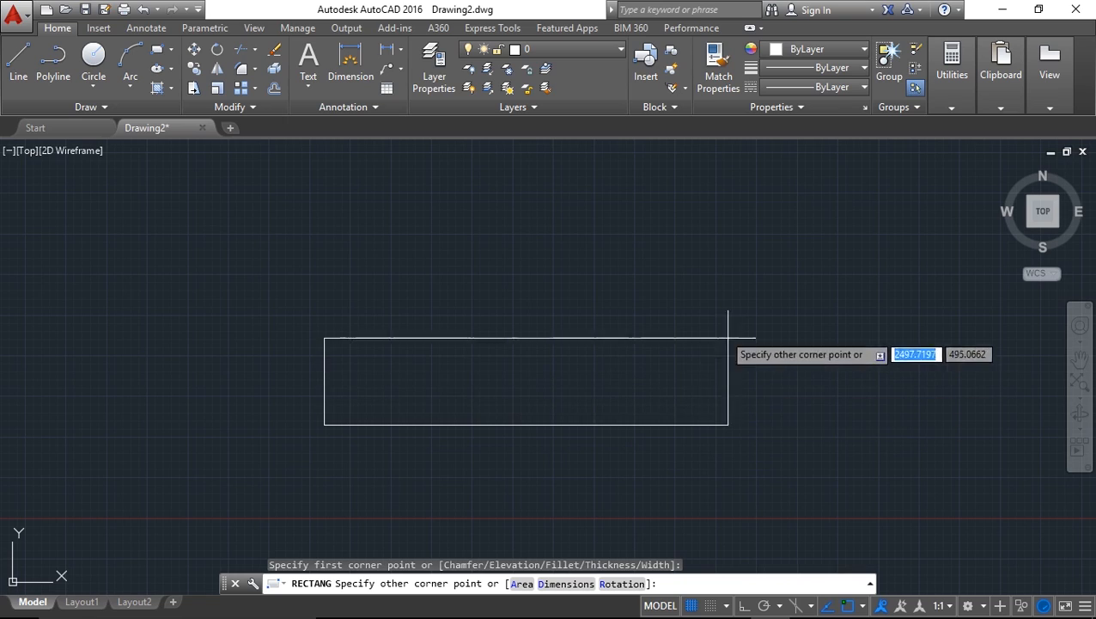
left_click(804, 282)
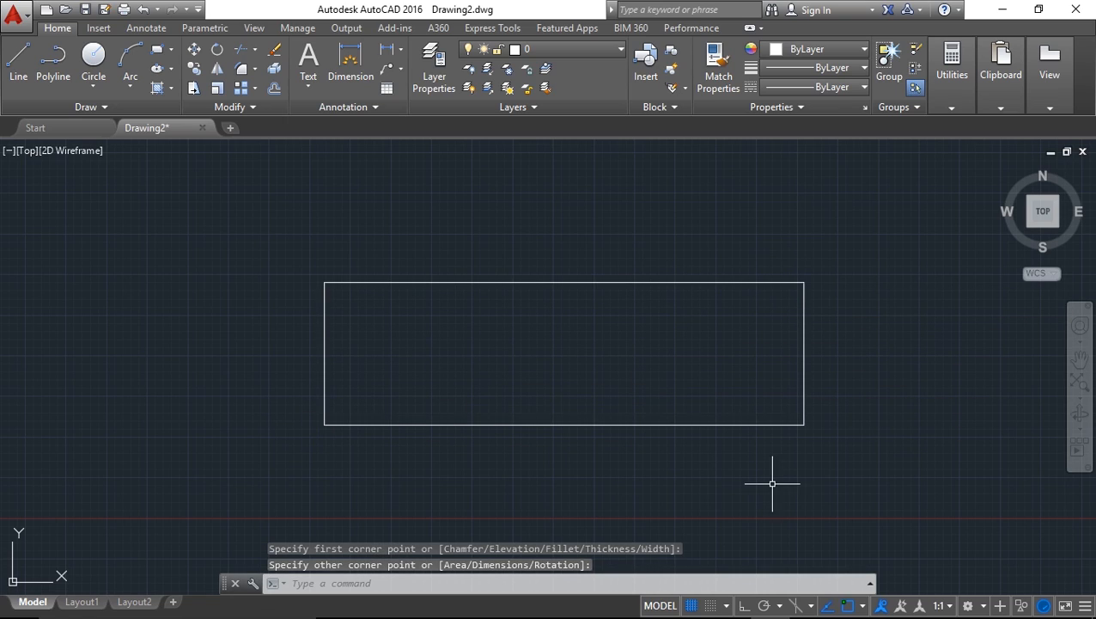
left_click(719, 480)
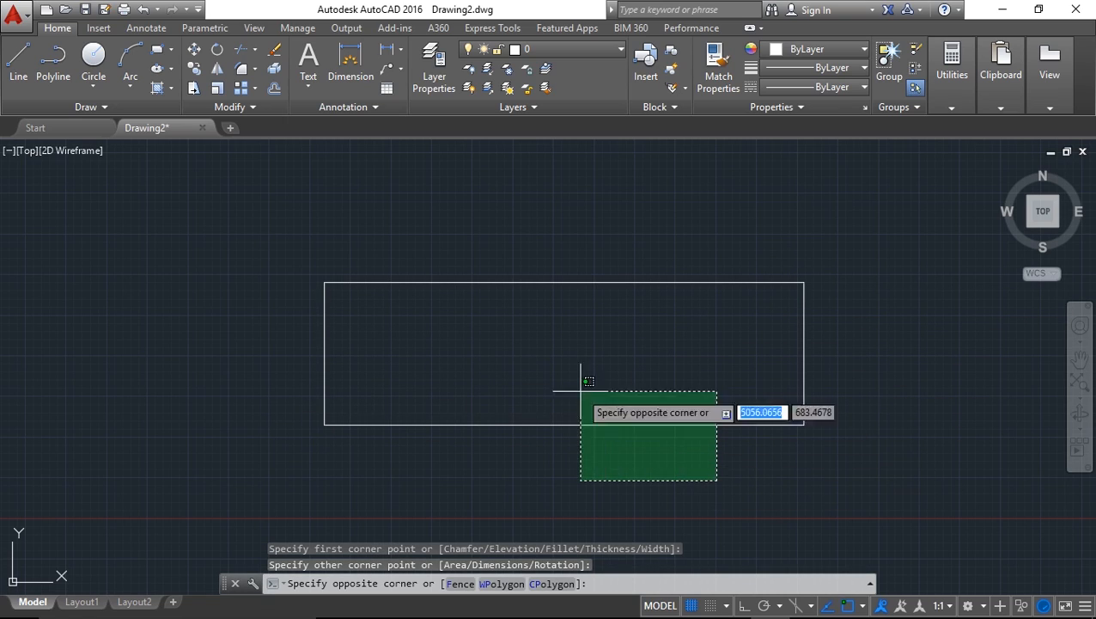
left_click(386, 325)
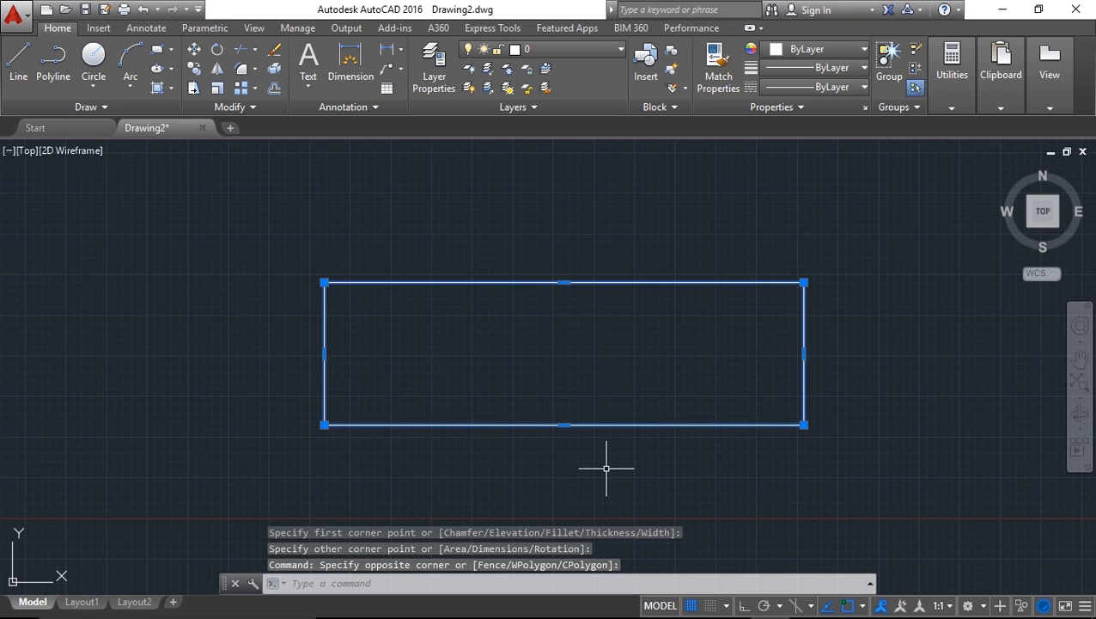
key("Delete")
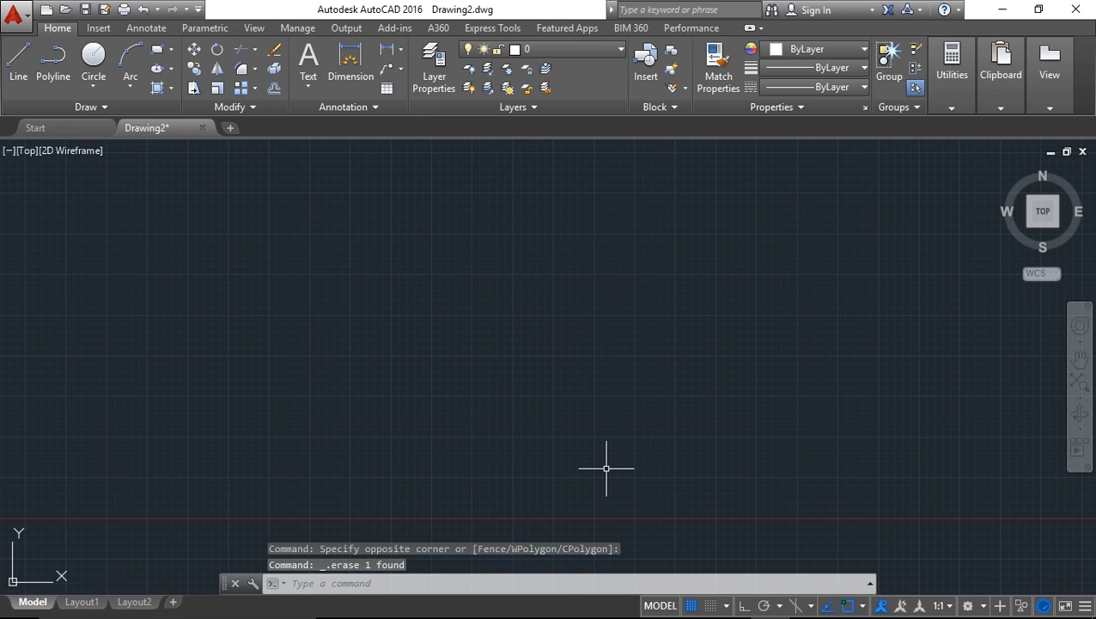
type("REC")
key("Return")
key("Escape")
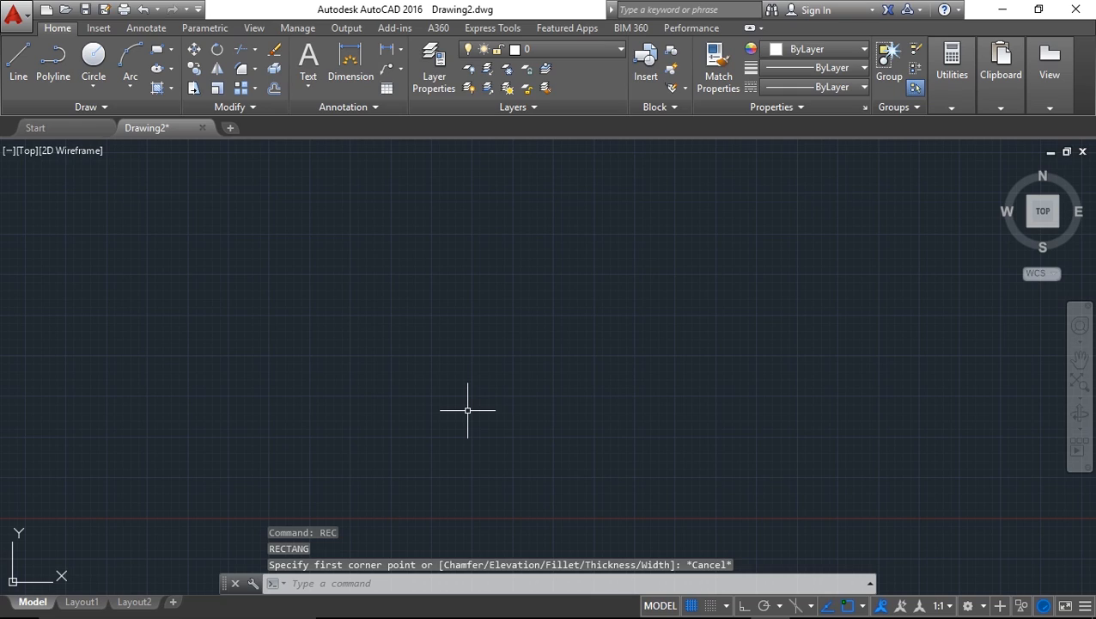
- Draw a rectangle in the empty drawing by two freehand opposite corners, from upper left to lower right
type("REC")
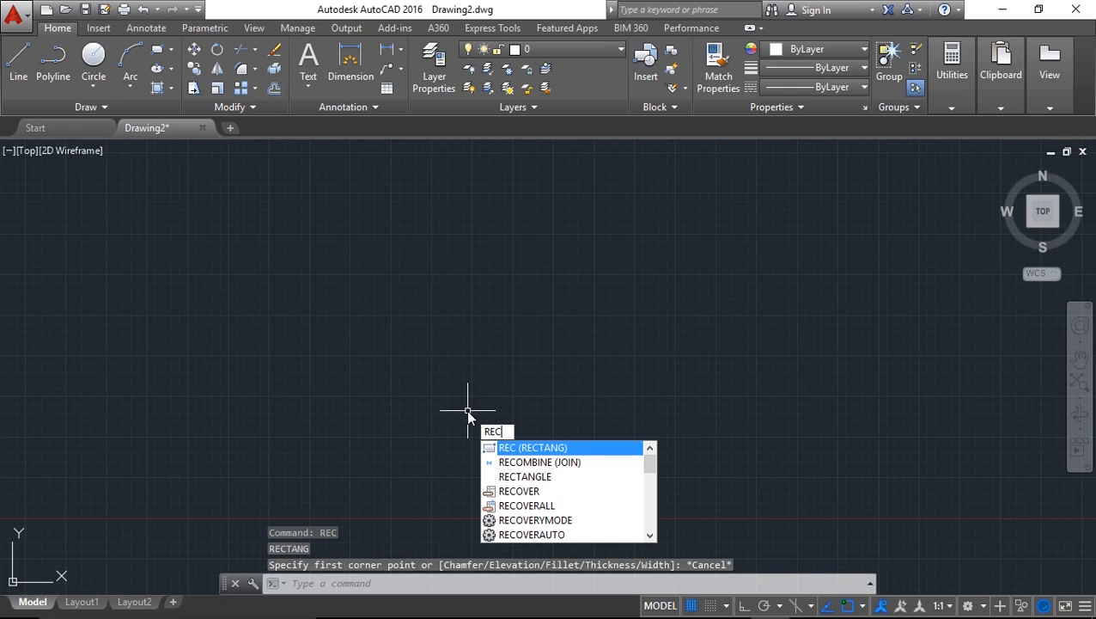
key("Return")
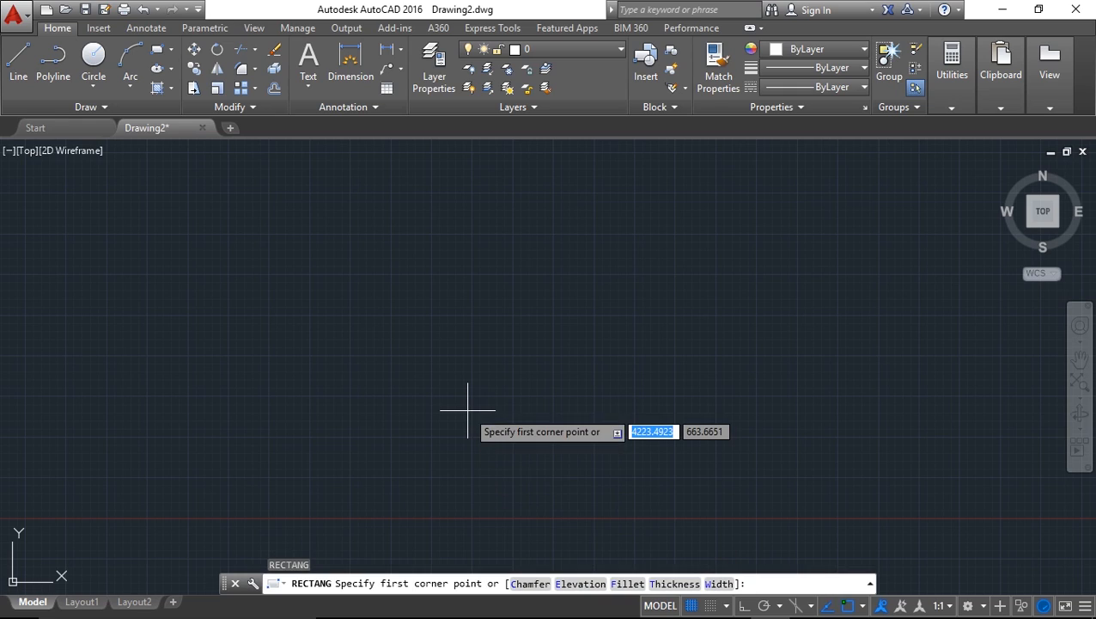
left_click(359, 318)
left_click(671, 462)
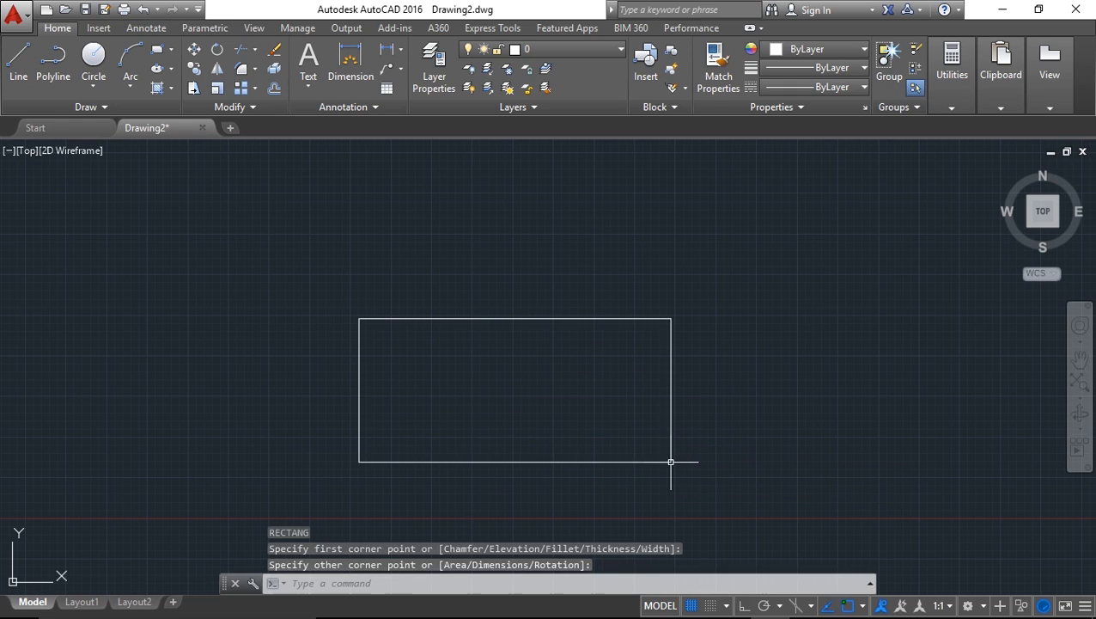
- Select the rectangle with a crossing window to examine whether it is a single object, and deselect it
left_click(760, 464)
left_click(356, 272)
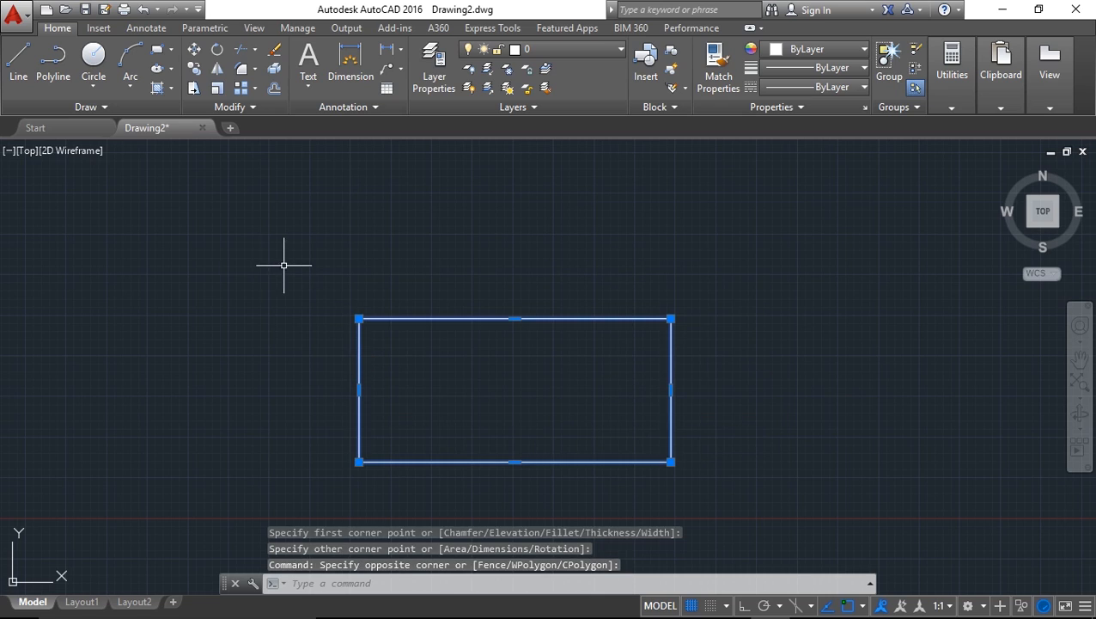
key("Escape")
- Draw a second rectangle, 2000 wide and 2000 downward, to the right of the first from an upper-left corner level with its top edge
middle_click_drag(559, 338, 318, 321)
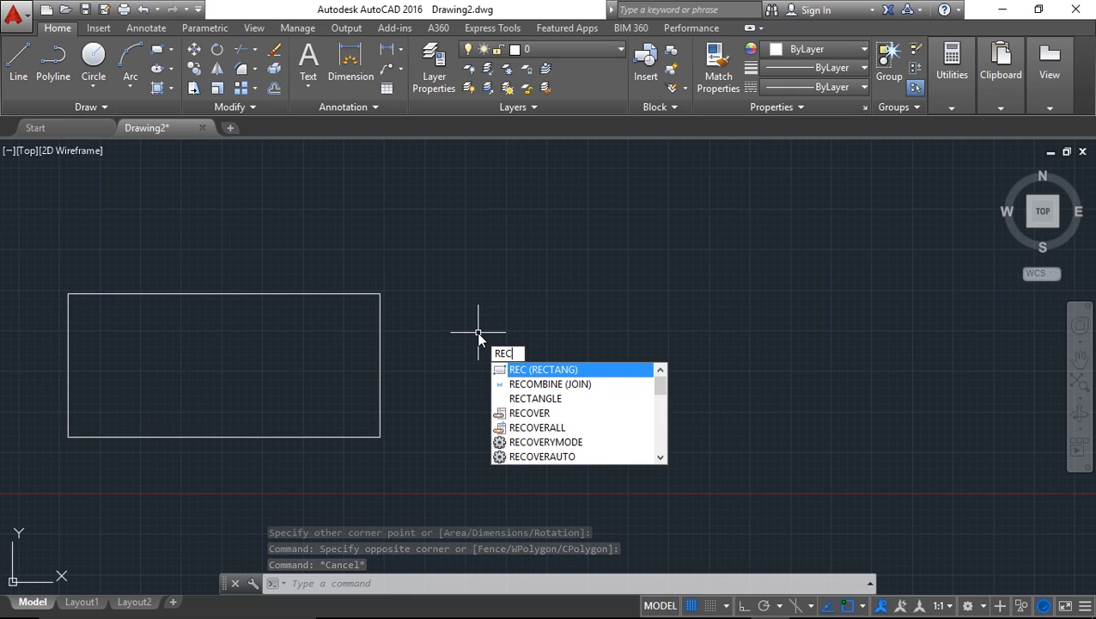
key("Return")
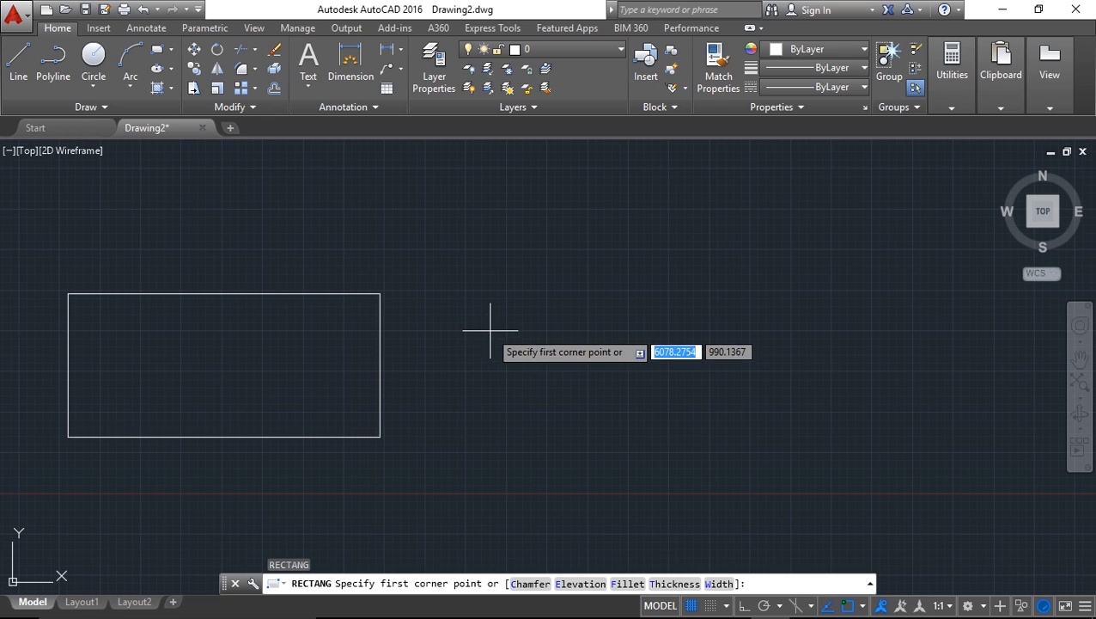
left_click(518, 293)
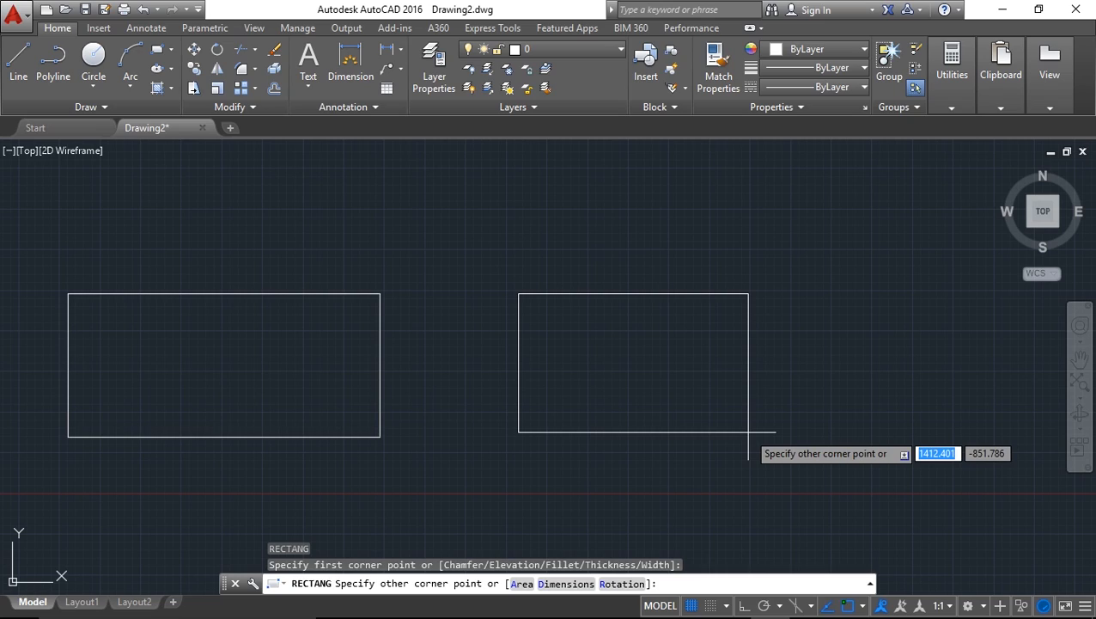
type("000")
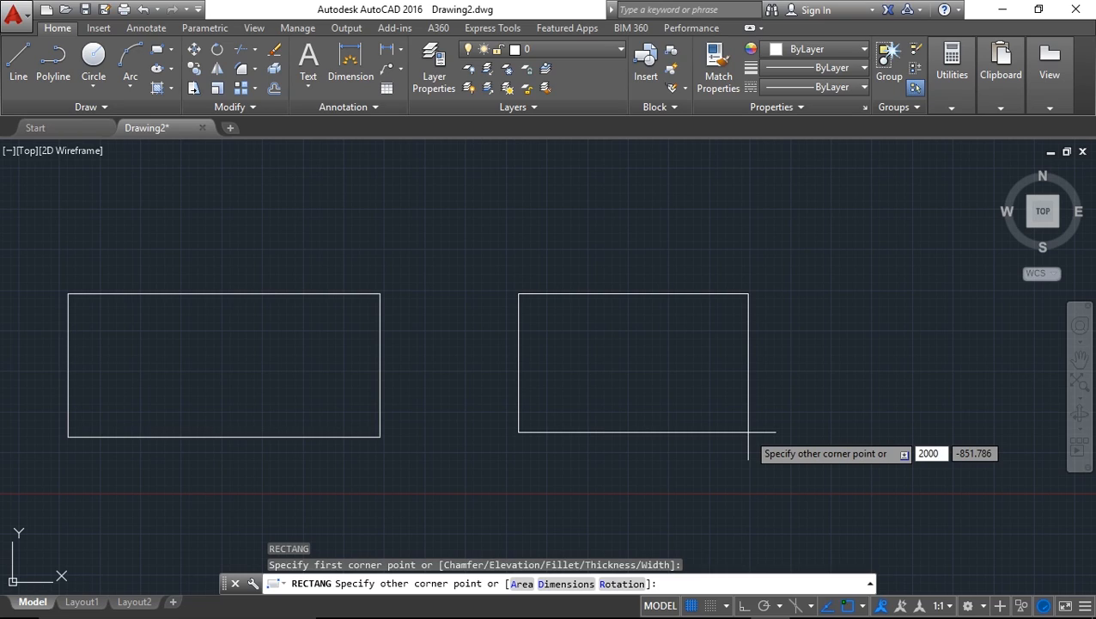
key("Tab")
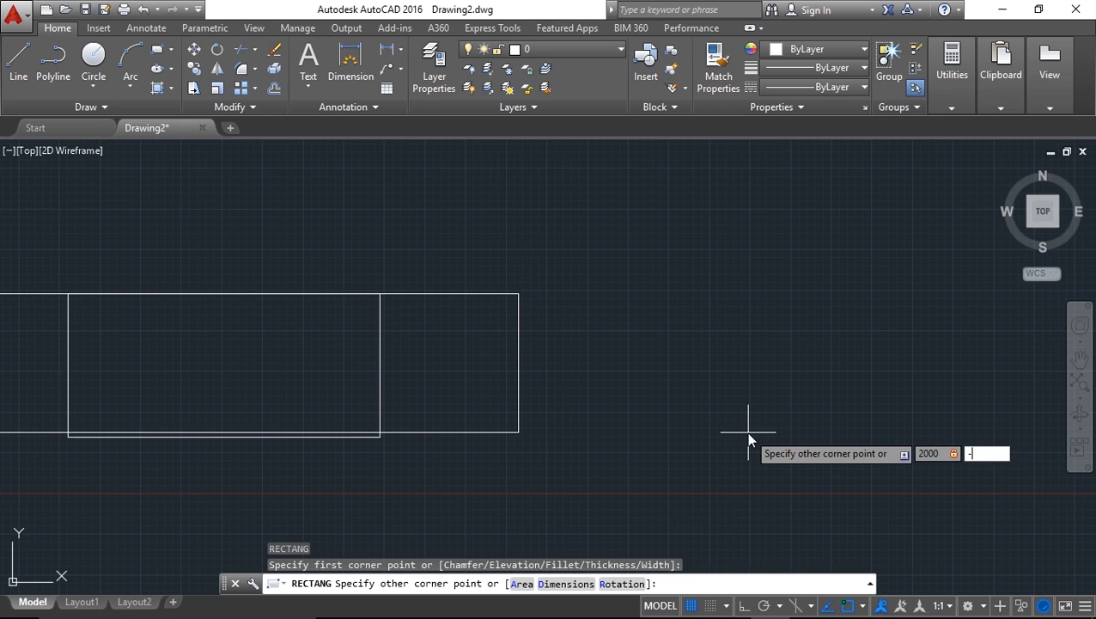
key("Return")
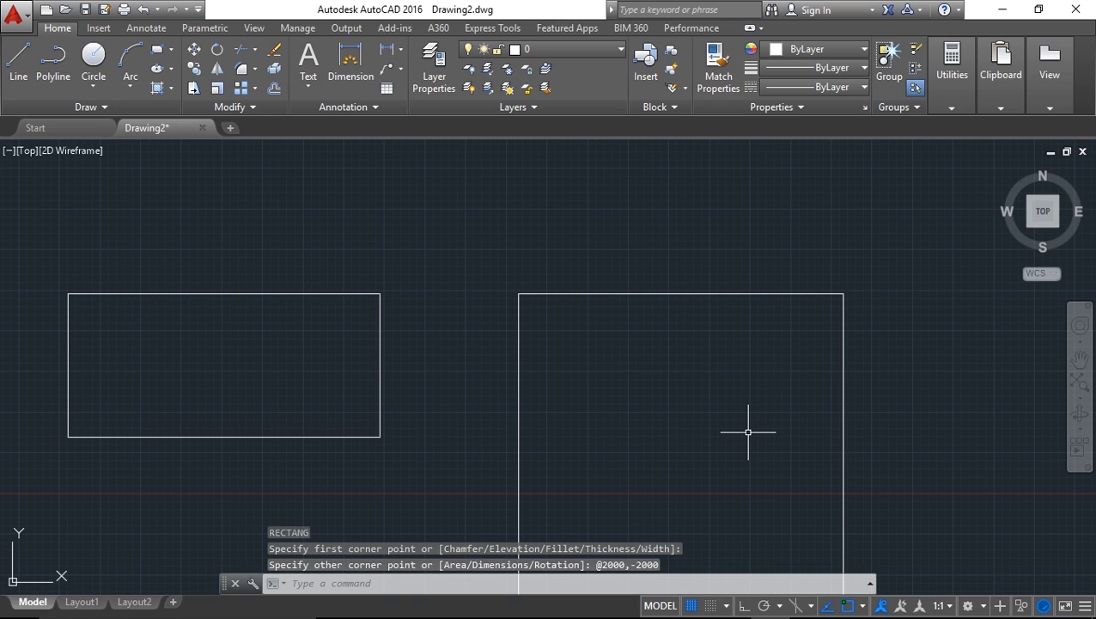
scroll(726, 392, "down", 3)
scroll(720, 396, "up", 2)
middle_click_drag(720, 396, 639, 354)
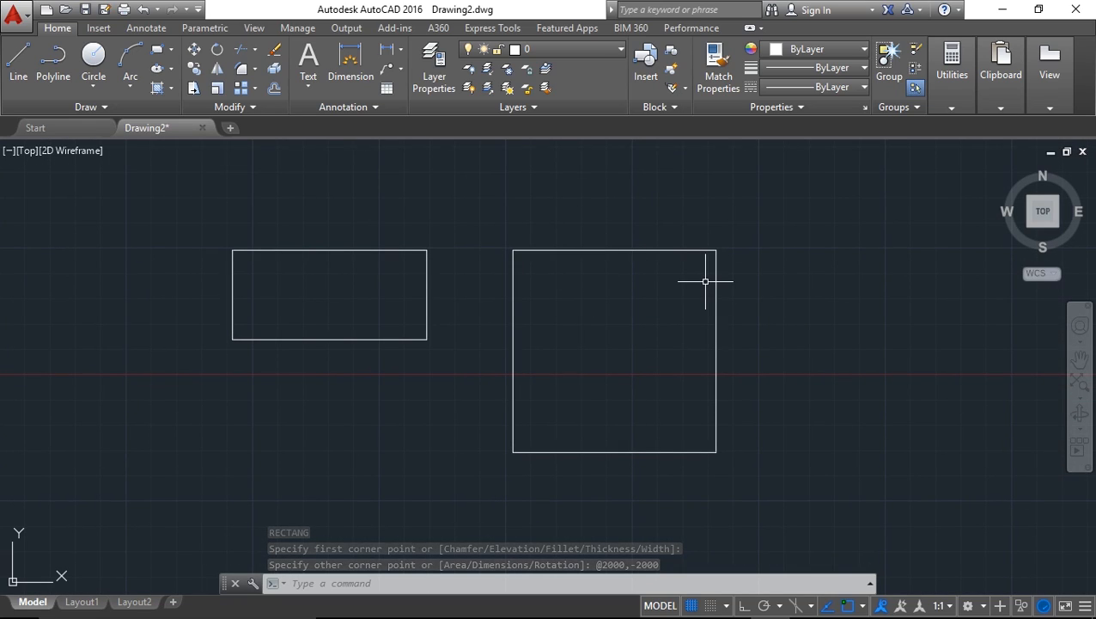
- Select the 2000 by 2000 square with a crossing window to examine it as one object, and deselect it
left_click(761, 420)
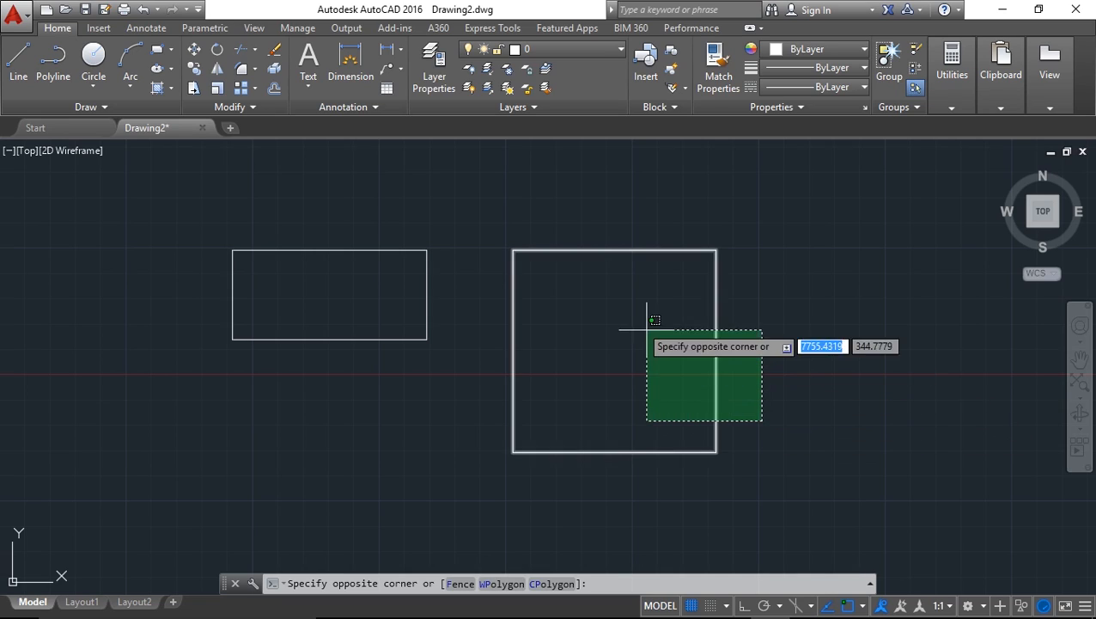
left_click(618, 306)
key("Escape")
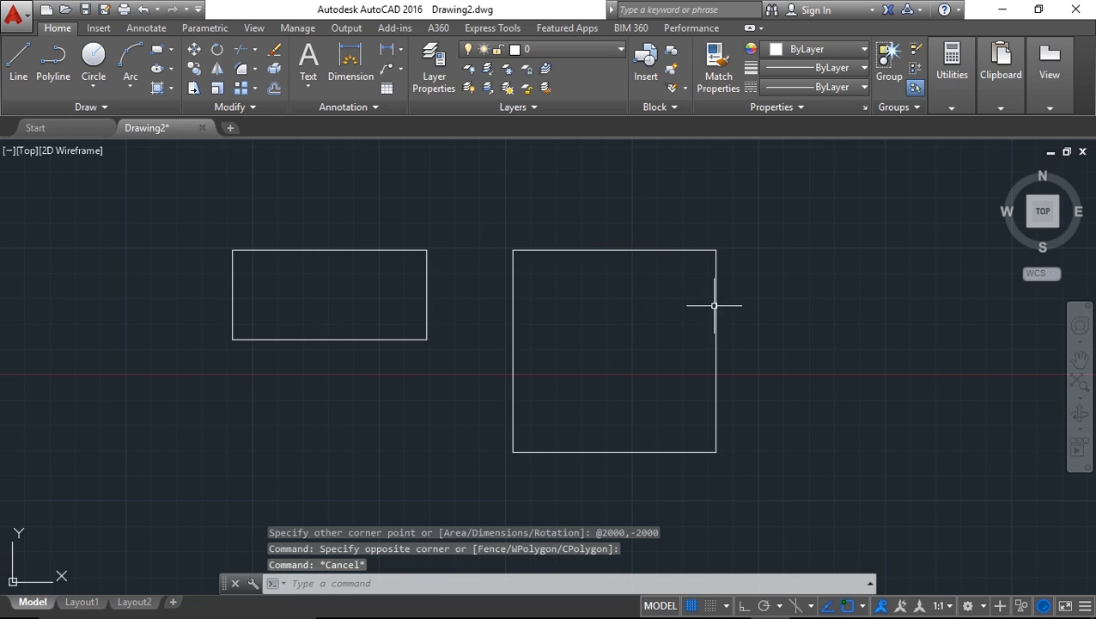